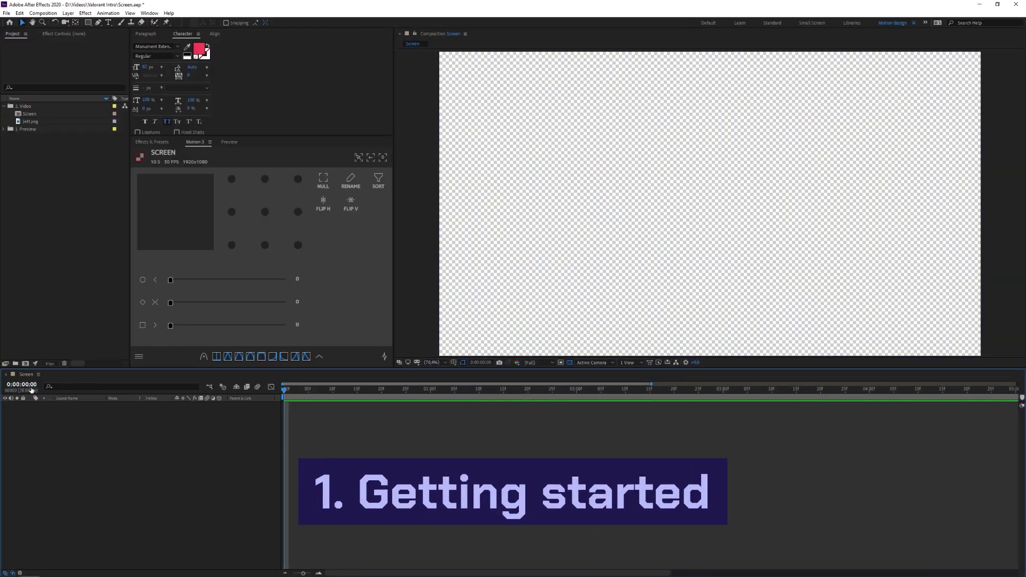
Set the Screen composition's duration to 6 seconds.
{"action": "key", "text": "ctrl+k"}
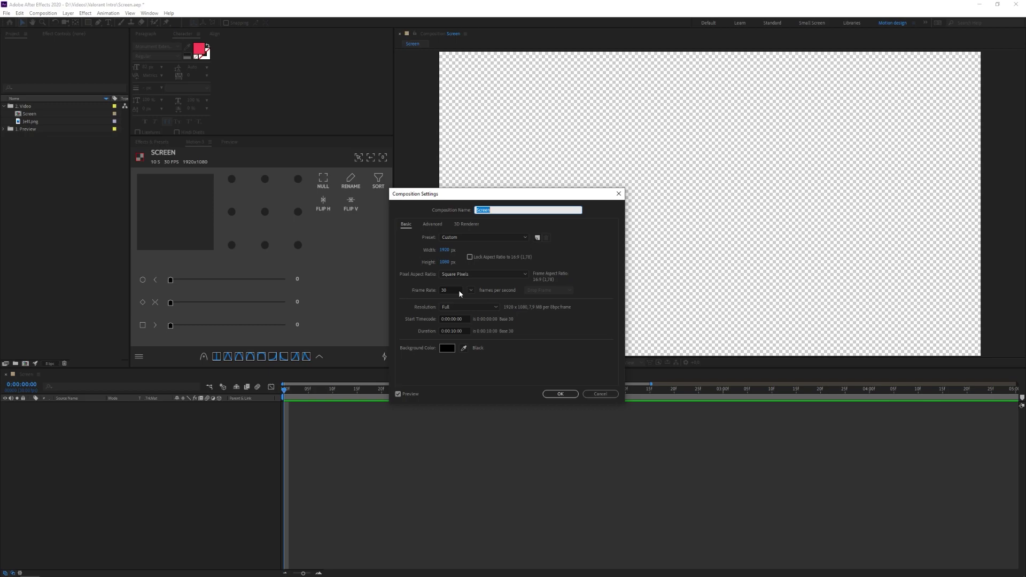
{"action": "left_click", "coordinate": [455, 331]}
{"action": "key", "text": "shift+Left"}
{"action": "key", "text": "shift+Left"}
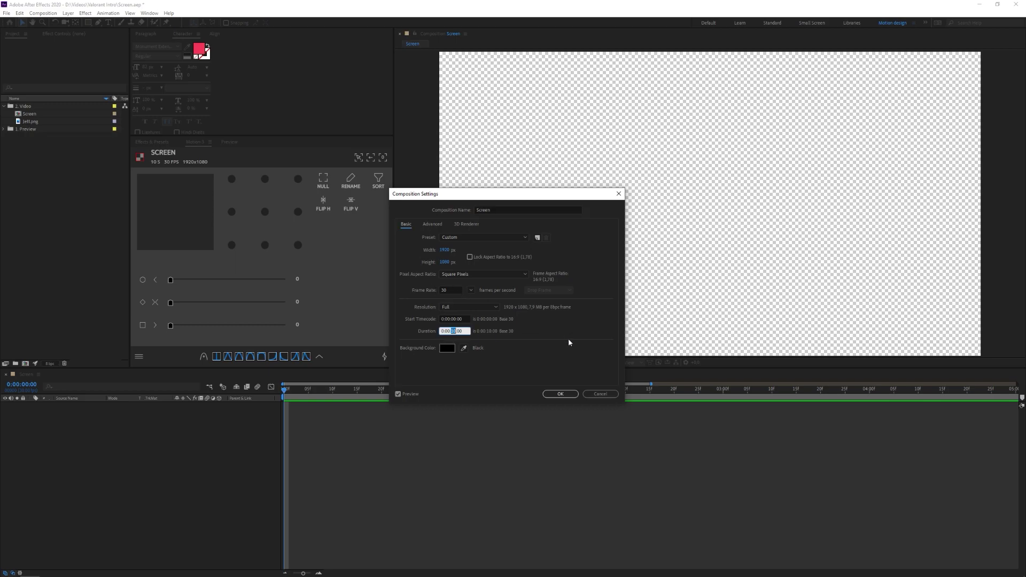
{"action": "type", "text": "06"}
{"action": "key", "text": "Return"}
Create a new shape layer and apply the Color-scheme (Shape).ffx animation preset to it.
{"action": "right_click", "coordinate": [128, 436]}
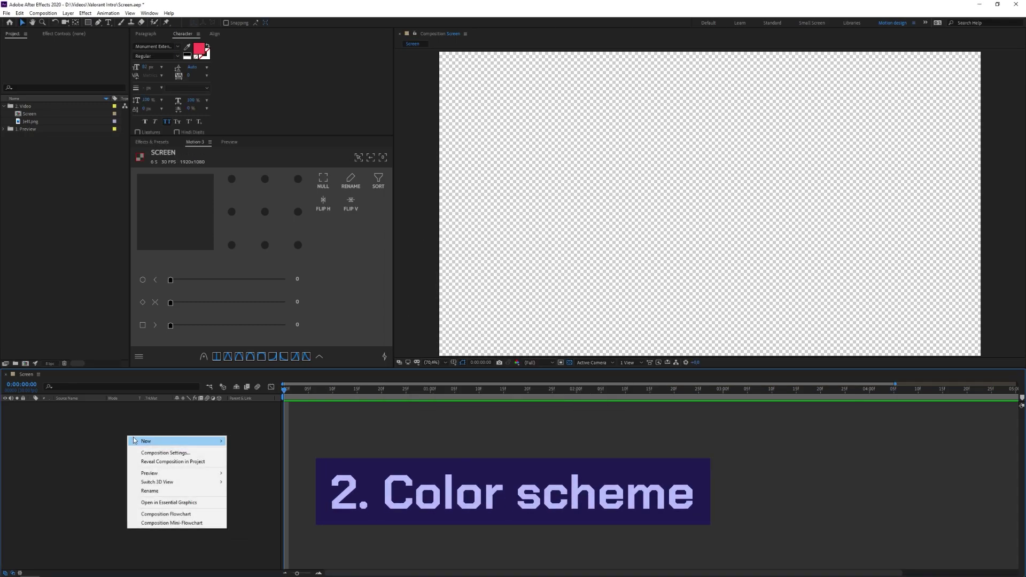
{"action": "mouse_move", "coordinate": [176, 440]}
{"action": "left_click", "coordinate": [252, 497]}
{"action": "left_click", "coordinate": [108, 13]}
{"action": "left_click", "coordinate": [125, 29]}
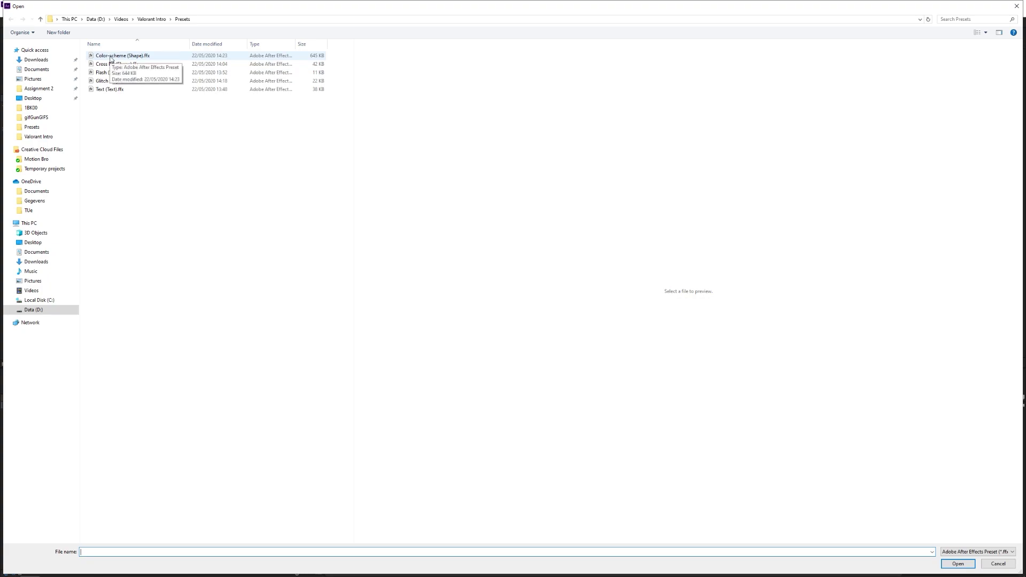
{"action": "double_click", "coordinate": [112, 56]}
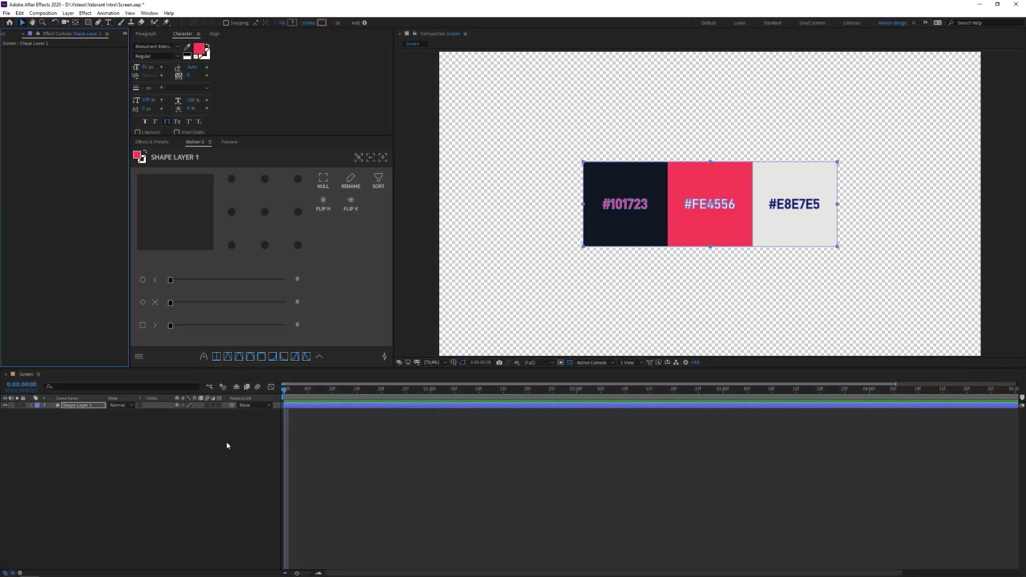
{"action": "left_click", "coordinate": [227, 446]}
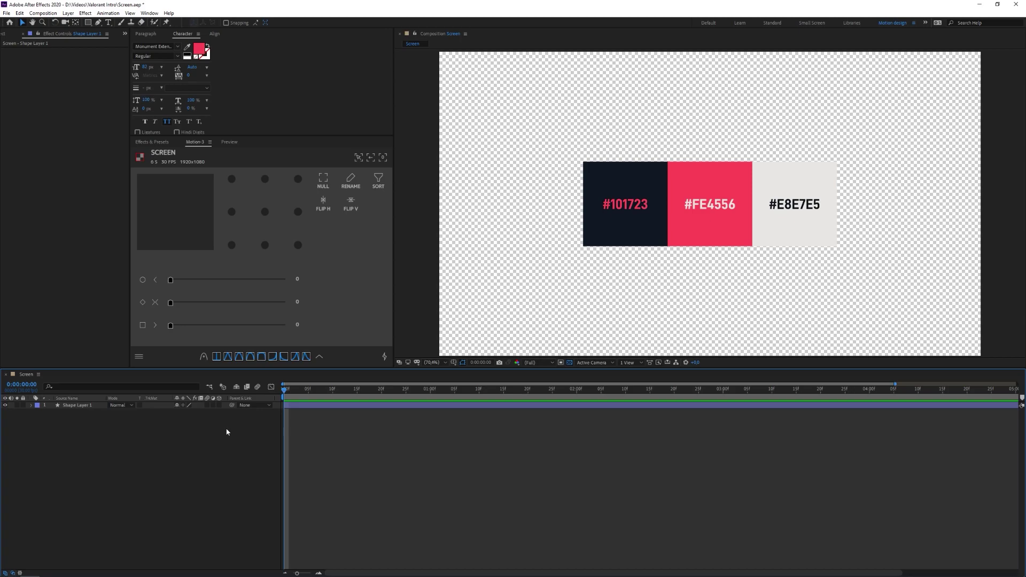
Create a composition-sized background solid in the dark #101723 scheme colour, beneath the colour scheme layer.
{"action": "right_click", "coordinate": [129, 441]}
{"action": "mouse_move", "coordinate": [160, 444]}
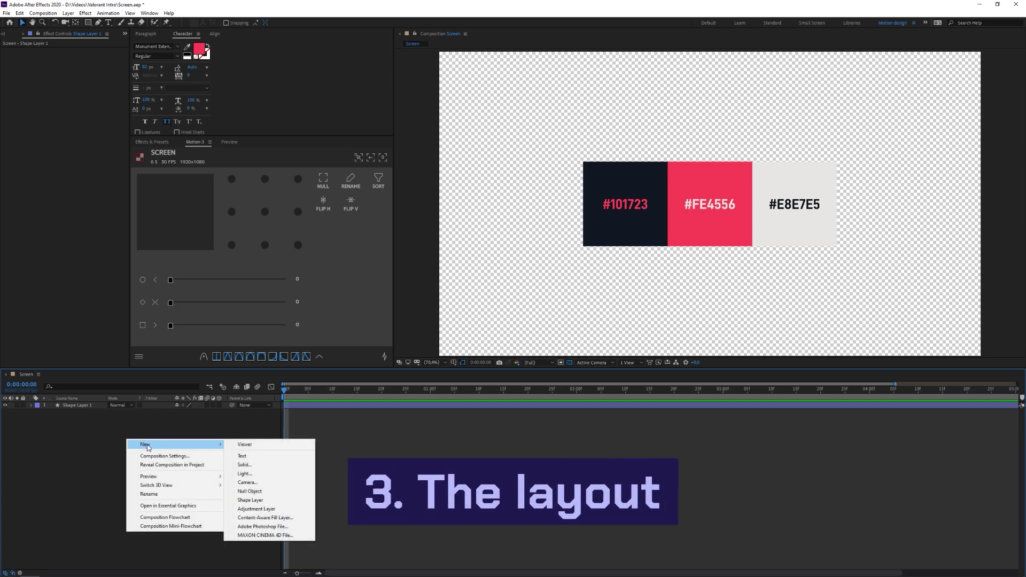
{"action": "left_click", "coordinate": [263, 465]}
{"action": "left_click", "coordinate": [108, 140]}
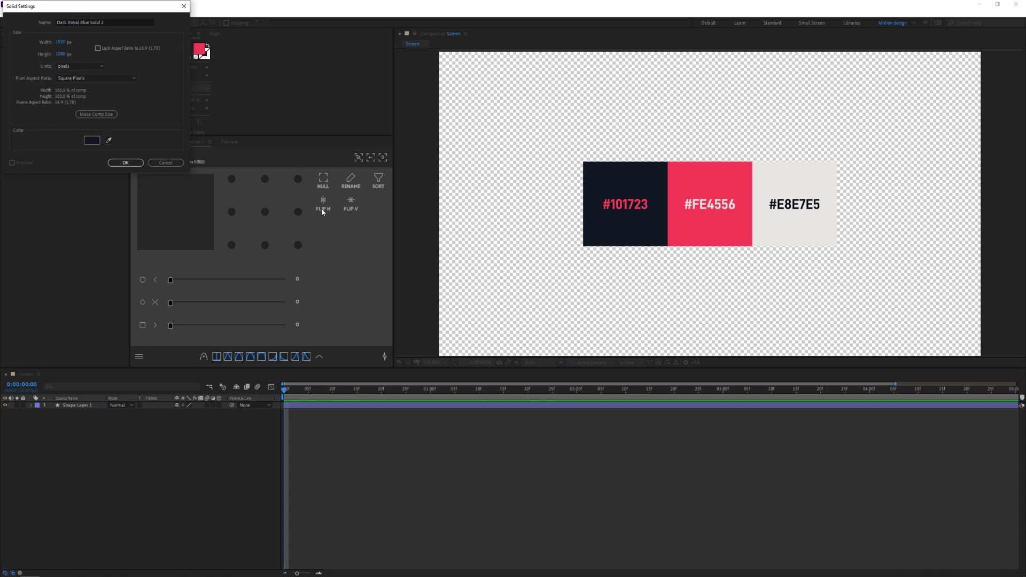
{"action": "key", "text": "Return"}
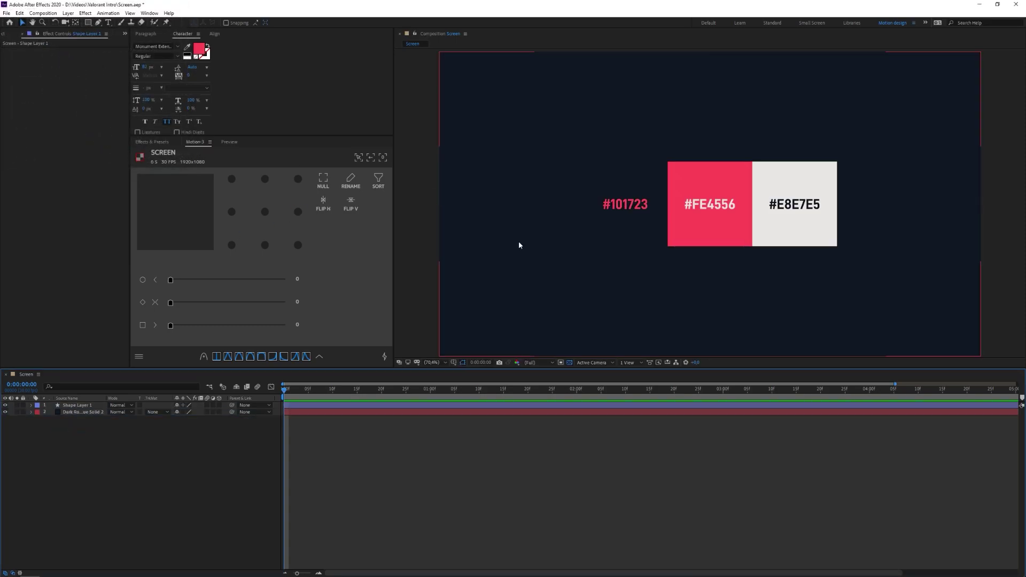
Draw a closed four-point shape with the Pen tool, covering the canvas's right side with a slanted inner edge.
{"action": "left_click", "coordinate": [98, 22]}
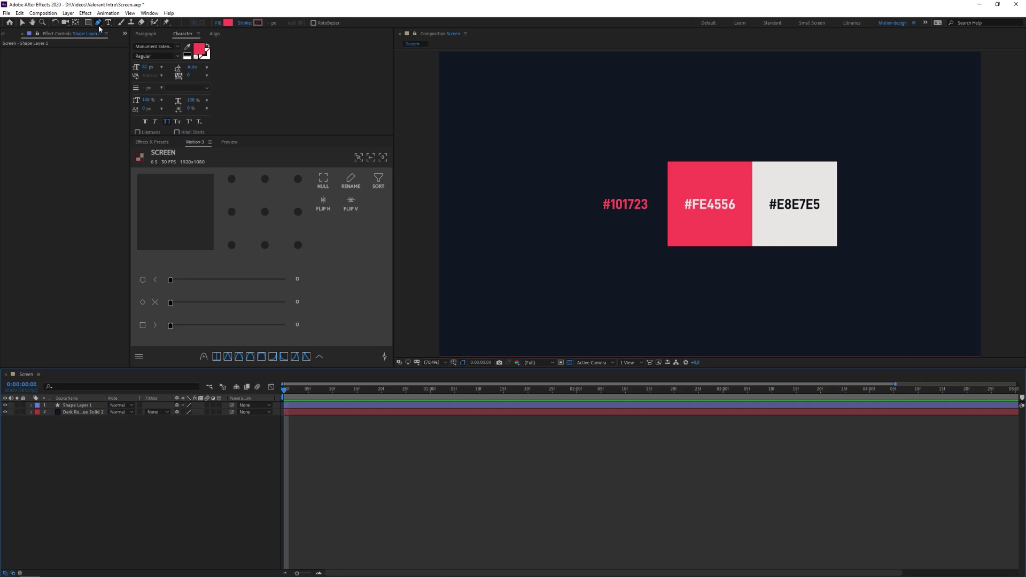
{"action": "key", "text": "comma"}
{"action": "left_click", "coordinate": [825, 72]}
{"action": "left_click", "coordinate": [766, 330]}
{"action": "left_click", "coordinate": [926, 323]}
{"action": "left_click", "coordinate": [913, 78]}
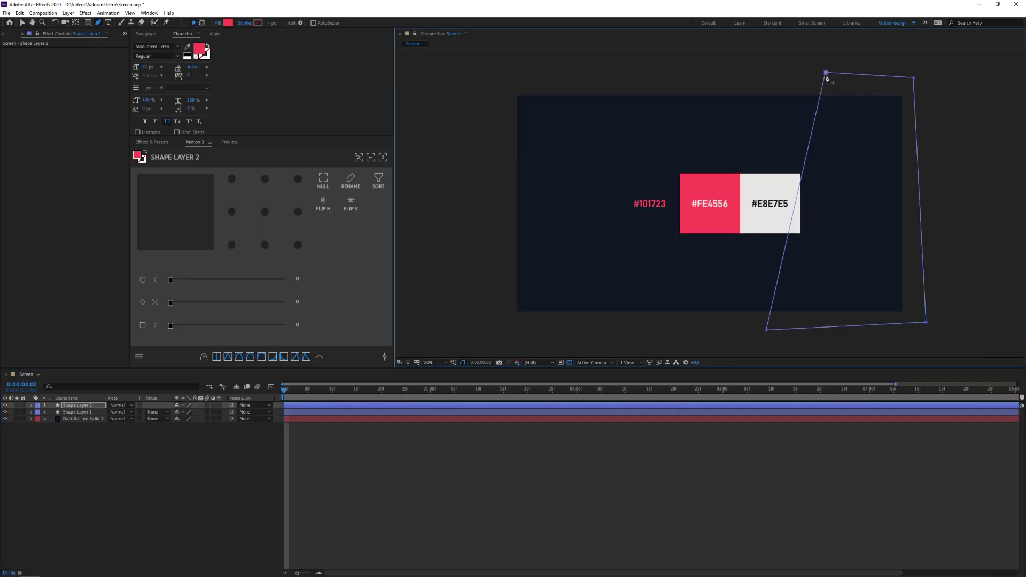
{"action": "left_click", "coordinate": [825, 72]}
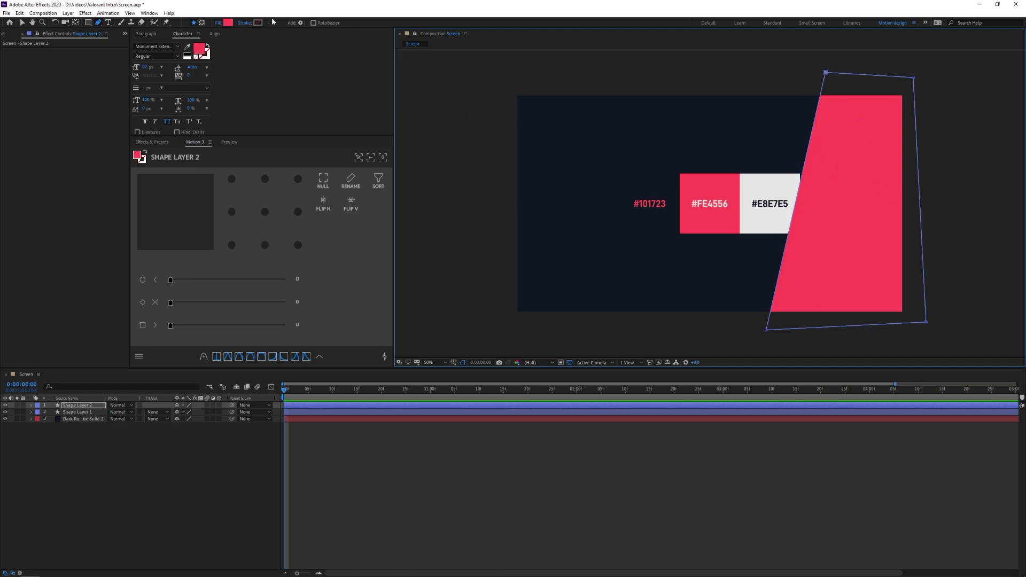
Fill the slanted shape with the sampled #FE4556 swatch colour, then place the colour scheme layer above it and hide it.
{"action": "left_click", "coordinate": [229, 23]}
{"action": "left_click", "coordinate": [174, 62]}
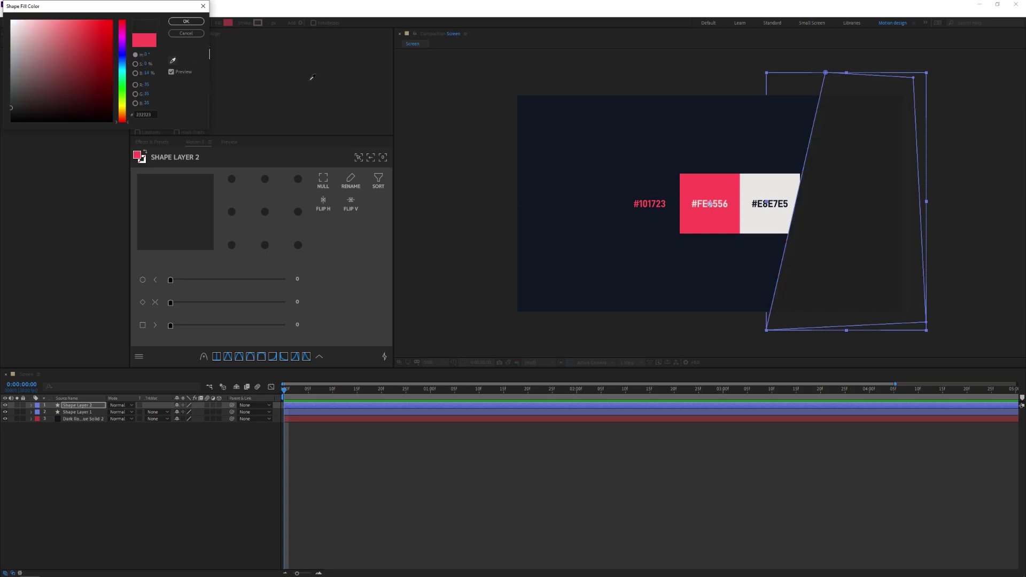
{"action": "left_click", "coordinate": [696, 186]}
{"action": "key", "text": "Return"}
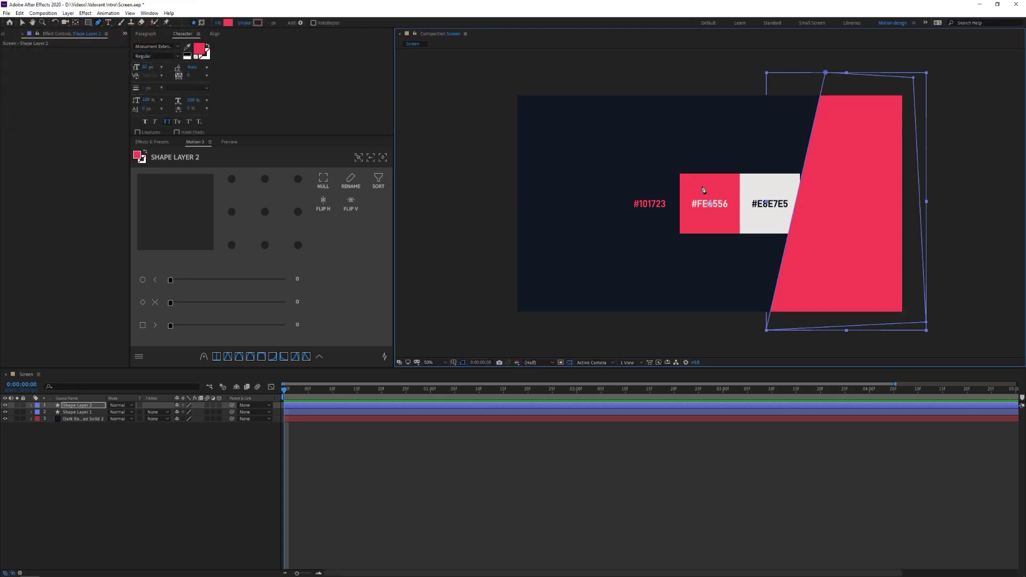
{"action": "left_click", "coordinate": [30, 412]}
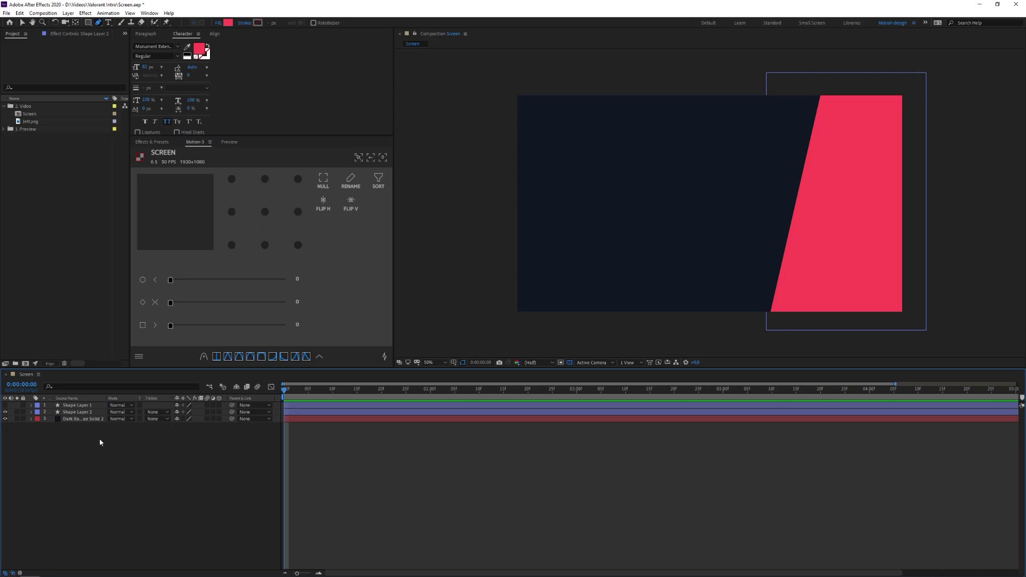
Add Jett.png above the slanted shape layer and move the character over the shape's slanted edge.
{"action": "left_click_drag", "start_coordinate": [31, 121], "coordinate": [88, 410]}
{"action": "left_click", "coordinate": [80, 412]}
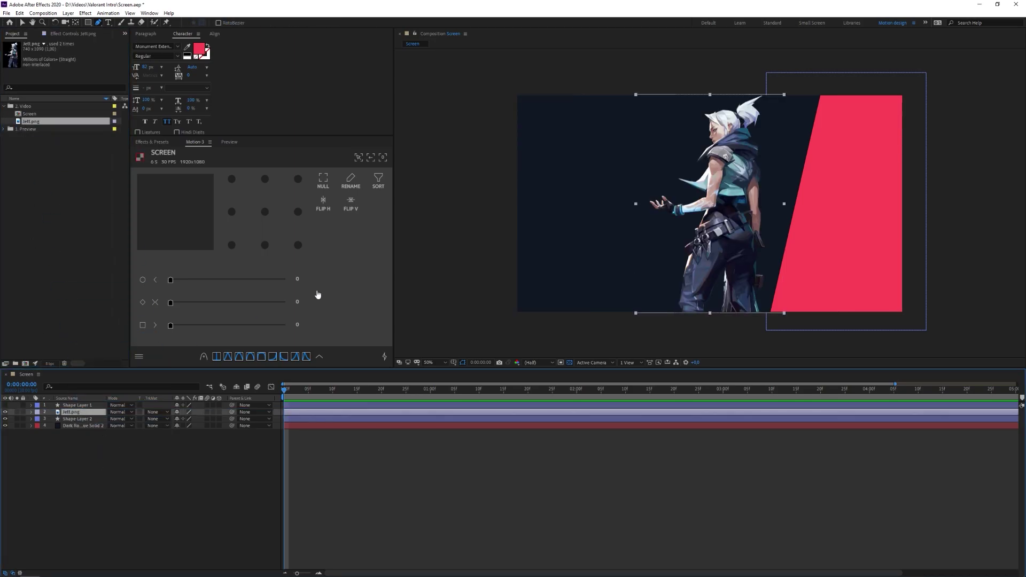
{"action": "key", "text": "v"}
{"action": "left_click_drag", "start_coordinate": [714, 175], "coordinate": [770, 176]}
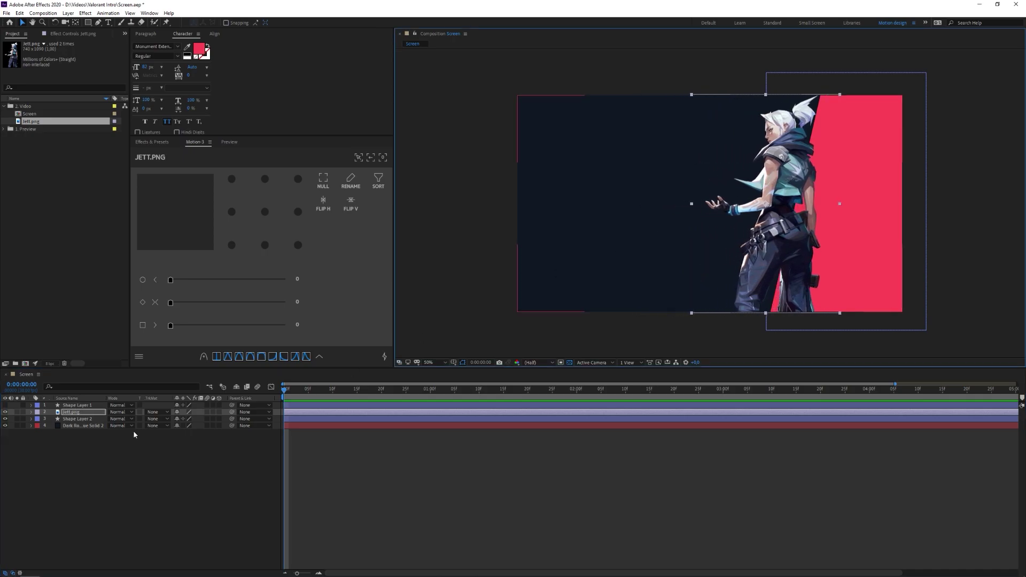
Scale Jett.png to 95% and lower the character so the legs meet the frame's bottom edge.
{"action": "key", "text": "s"}
{"action": "left_click_drag", "start_coordinate": [198, 419], "coordinate": [192, 419]}
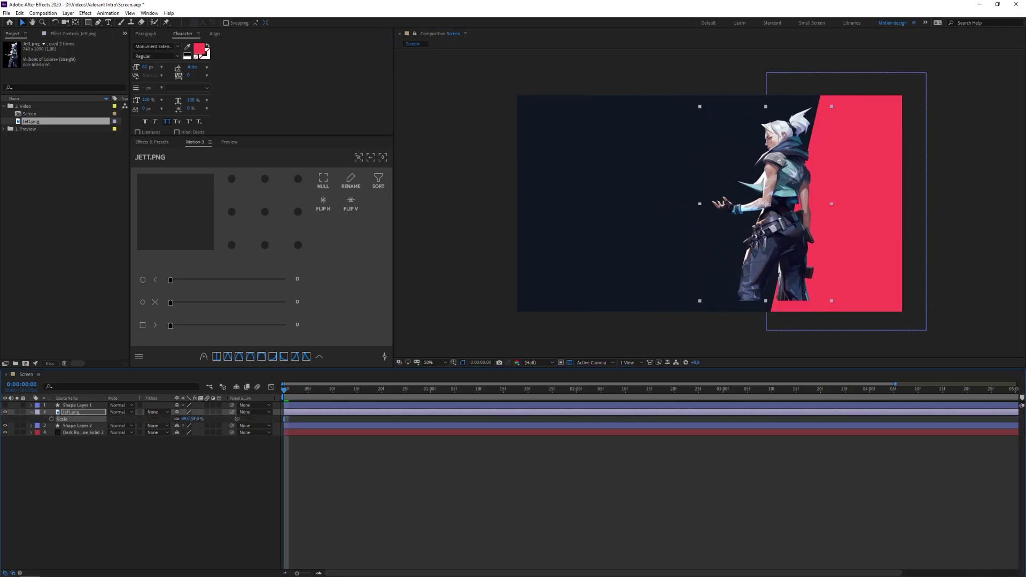
{"action": "left_click_drag", "start_coordinate": [769, 241], "coordinate": [770, 253]}
{"action": "left_click_drag", "start_coordinate": [791, 199], "coordinate": [794, 199]}
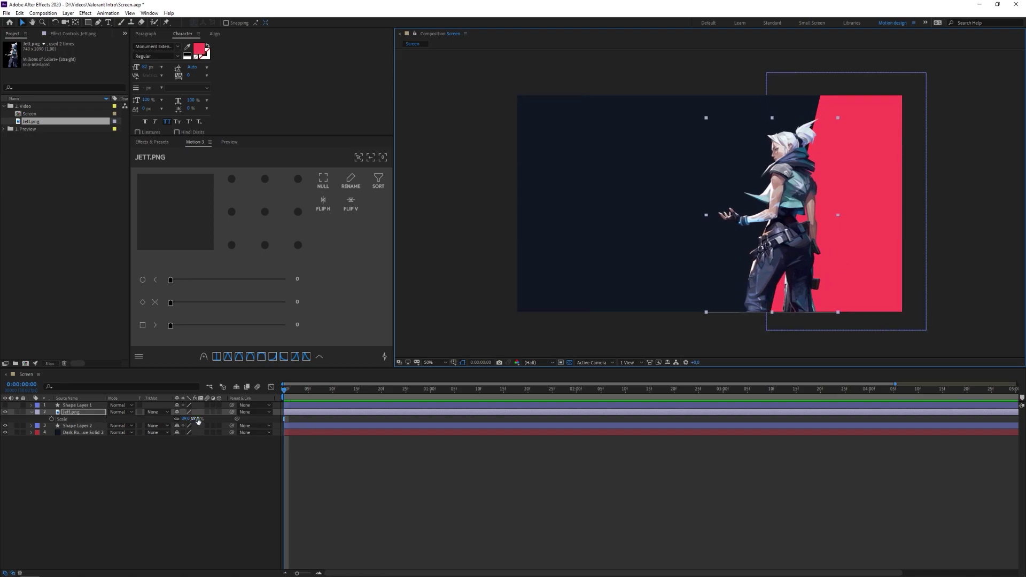
{"action": "type", "text": "95"}
{"action": "key", "text": "Return"}
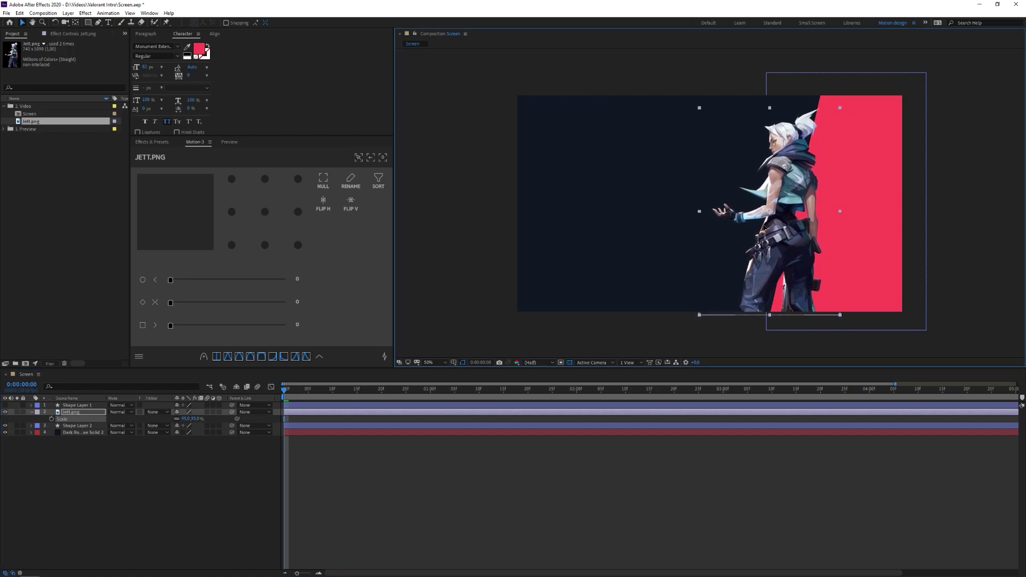
{"action": "left_click", "coordinate": [118, 456]}
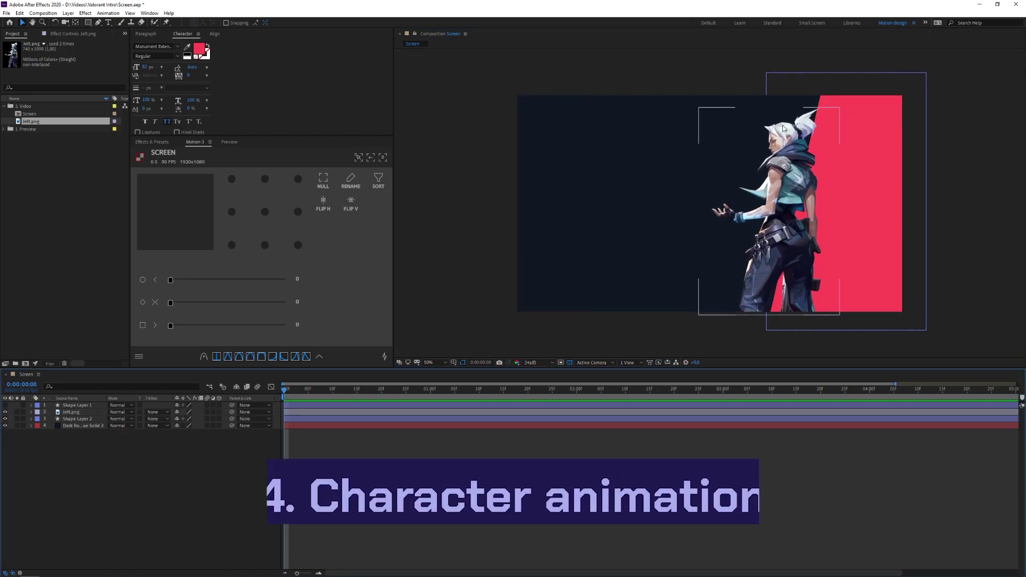
Pre-compose the Jett.png layer as "Jett animation" and open the new composition.
{"action": "right_click", "coordinate": [70, 414]}
{"action": "left_click", "coordinate": [102, 380]}
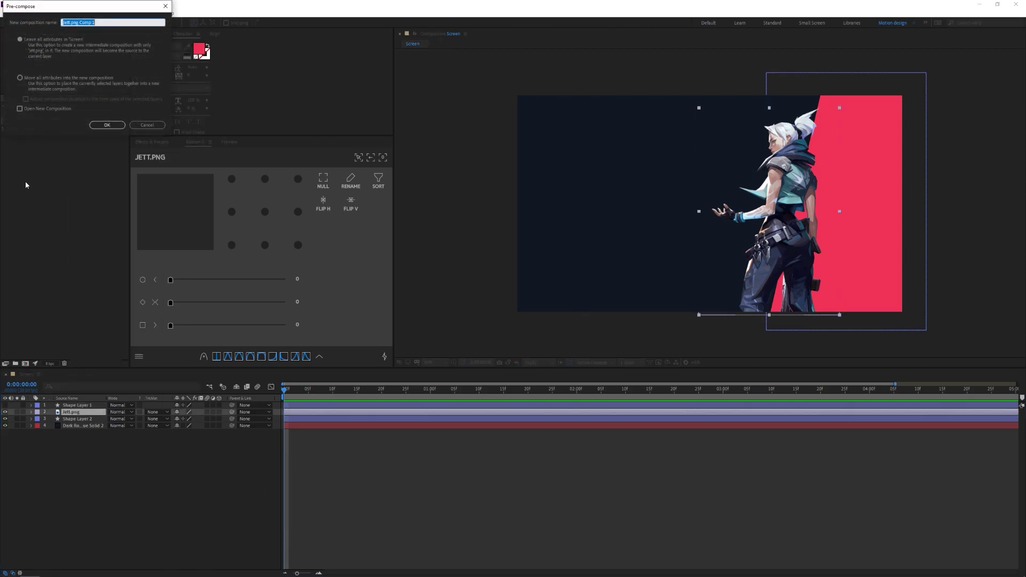
{"action": "type", "text": "Jett animation"}
{"action": "key", "text": "Return"}
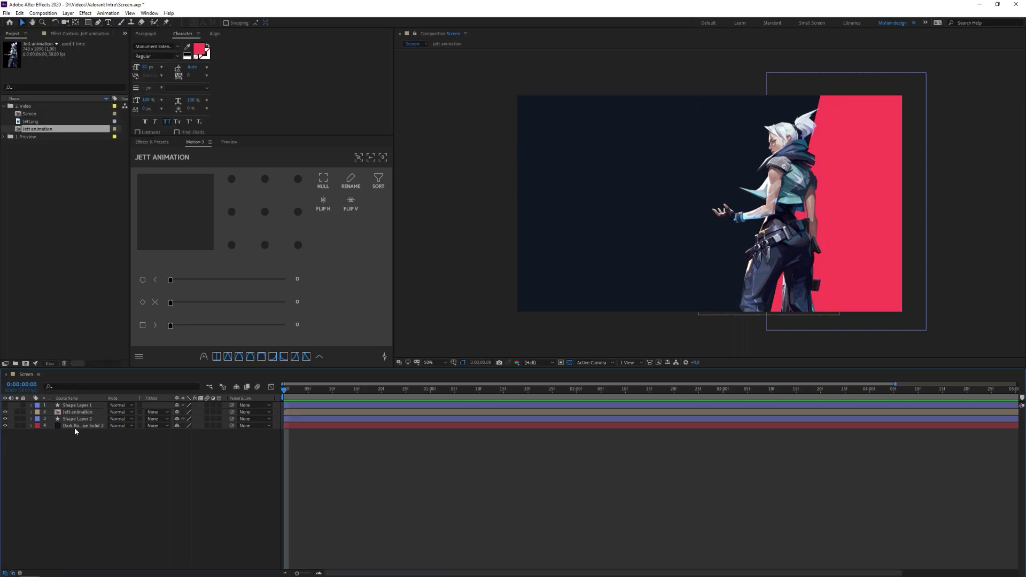
{"action": "double_click", "coordinate": [80, 412]}
{"action": "scroll", "coordinate": [787, 236], "scroll_direction": "down", "scroll_amount": 1}
{"action": "scroll", "coordinate": [787, 235], "scroll_direction": "up", "scroll_amount": 2}
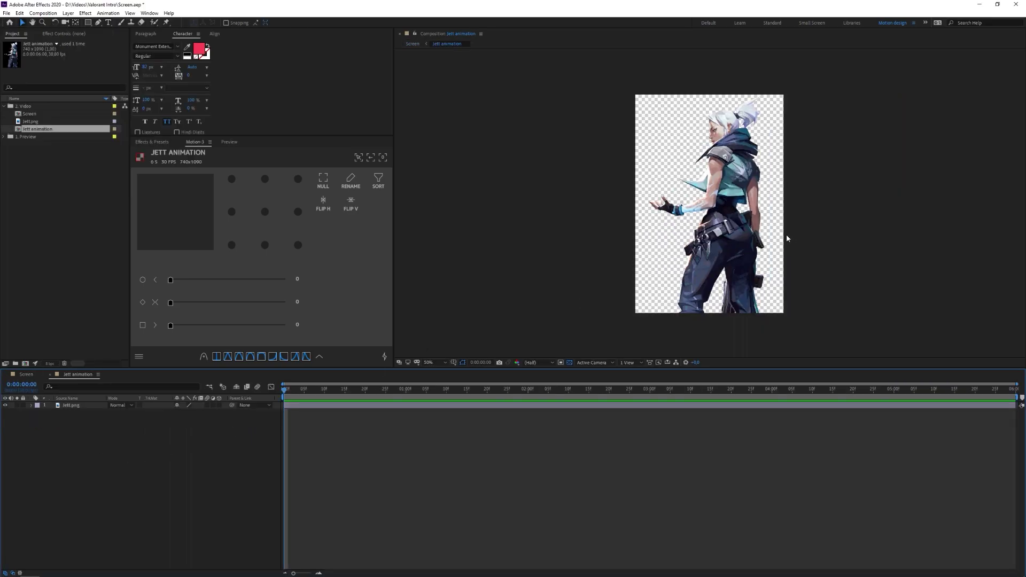
Place puppet pins on the outstretched hand's fingertip, palm and thumb with the Puppet Position Pin tool.
{"action": "left_click", "coordinate": [166, 24]}
{"action": "key", "text": "period"}
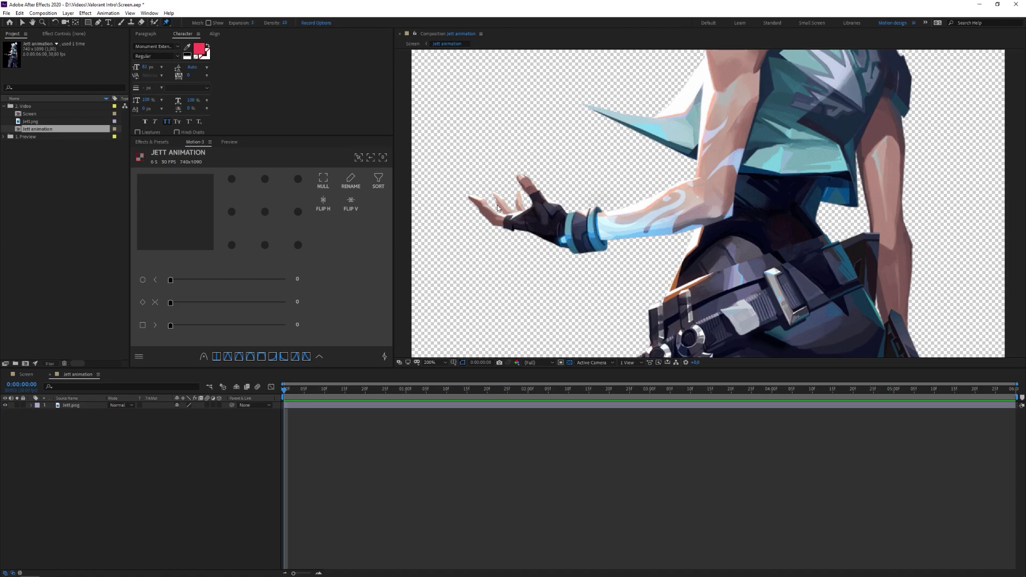
{"action": "left_click", "coordinate": [481, 203]}
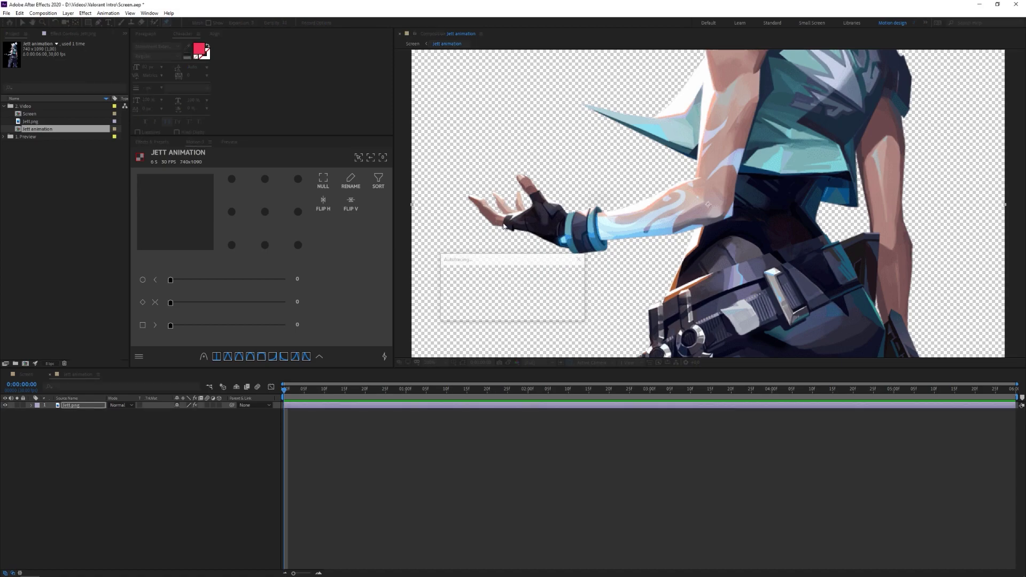
{"action": "left_click", "coordinate": [528, 214]}
{"action": "left_click", "coordinate": [524, 179]}
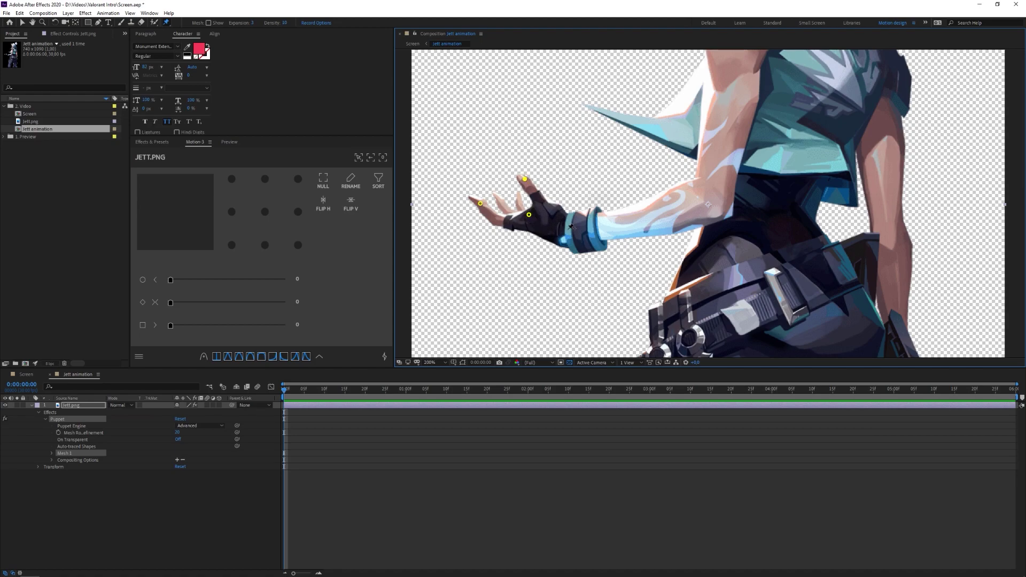
{"action": "key", "text": "comma"}
{"action": "key", "text": "period"}
Add puppet pins at the elbow and upper arm of the outstretched arm.
{"action": "left_click", "coordinate": [710, 205]}
{"action": "key", "text": "comma"}
{"action": "left_click", "coordinate": [719, 124]}
{"action": "key", "text": "comma"}
{"action": "key", "text": "comma"}
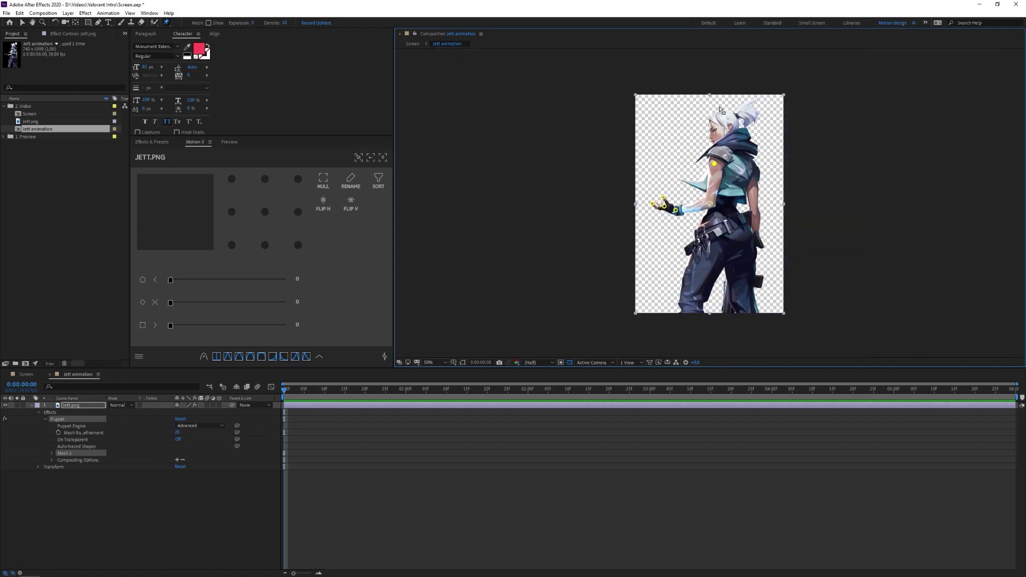
Add puppet pins to the character's hair, waist and back.
{"action": "key", "text": "period"}
{"action": "key", "text": "comma"}
{"action": "left_click", "coordinate": [745, 113]}
{"action": "left_click", "coordinate": [725, 206]}
{"action": "left_click", "coordinate": [730, 184]}
Reveal the keyframed puppet pin positions of the Jett.png layer and look through the list.
{"action": "scroll", "coordinate": [576, 338], "scroll_direction": "up", "scroll_amount": 1}
{"action": "key", "text": "u"}
{"action": "left_click_drag", "start_coordinate": [76, 492], "coordinate": [82, 401]}
{"action": "key", "text": "u"}
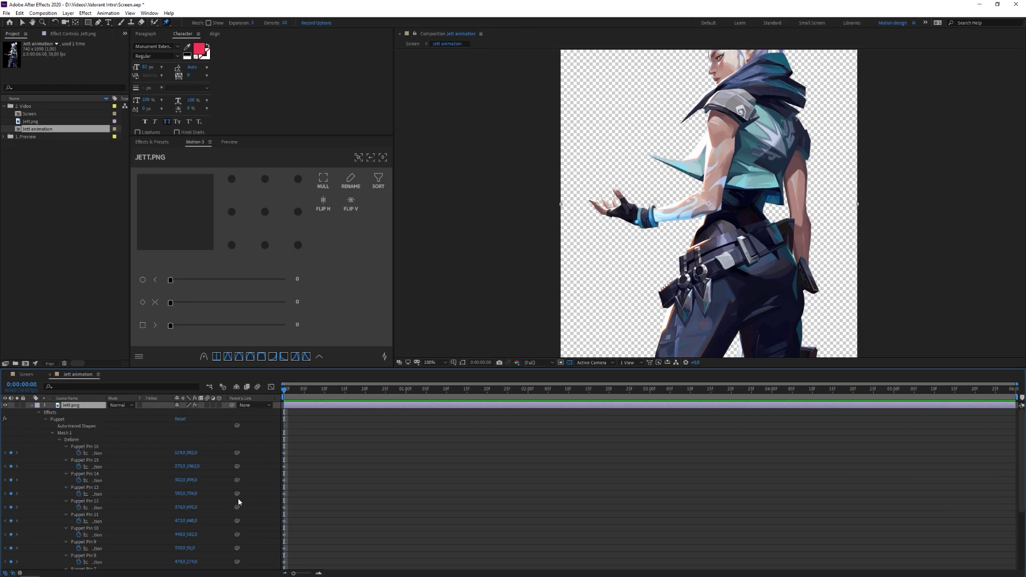
{"action": "left_click", "coordinate": [239, 501]}
{"action": "scroll", "coordinate": [238, 501], "scroll_direction": "down", "scroll_amount": 4}
At 2 seconds, reposition the fingertip, palm, thumb and wrist puppet pins to curl the outstretched hand's fingers inward.
{"action": "left_click_drag", "start_coordinate": [285, 390], "coordinate": [415, 396]}
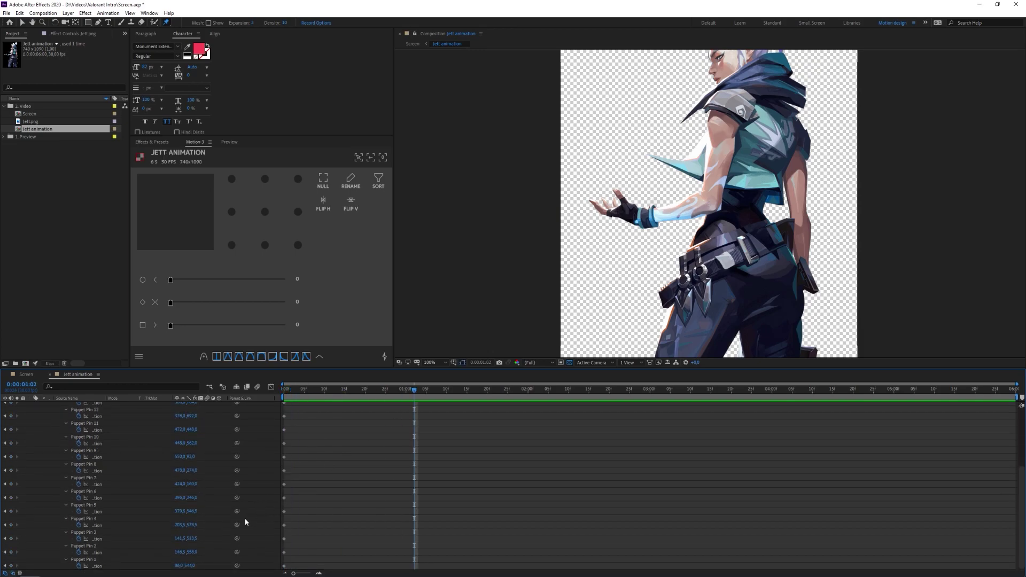
{"action": "left_click_drag", "start_coordinate": [317, 390], "coordinate": [529, 414]}
{"action": "scroll", "coordinate": [482, 452], "scroll_direction": "up", "scroll_amount": 4}
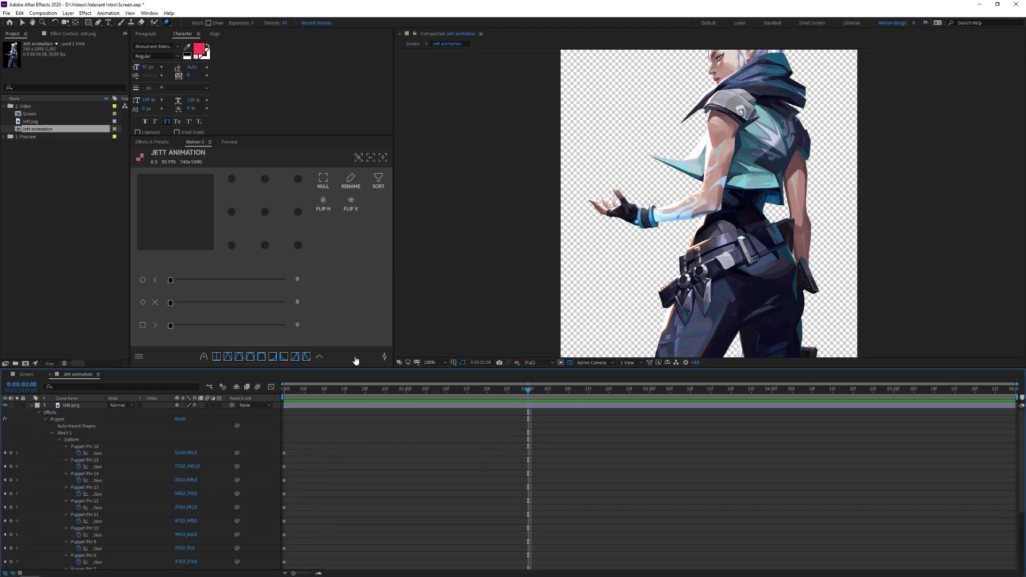
{"action": "left_click", "coordinate": [73, 440]}
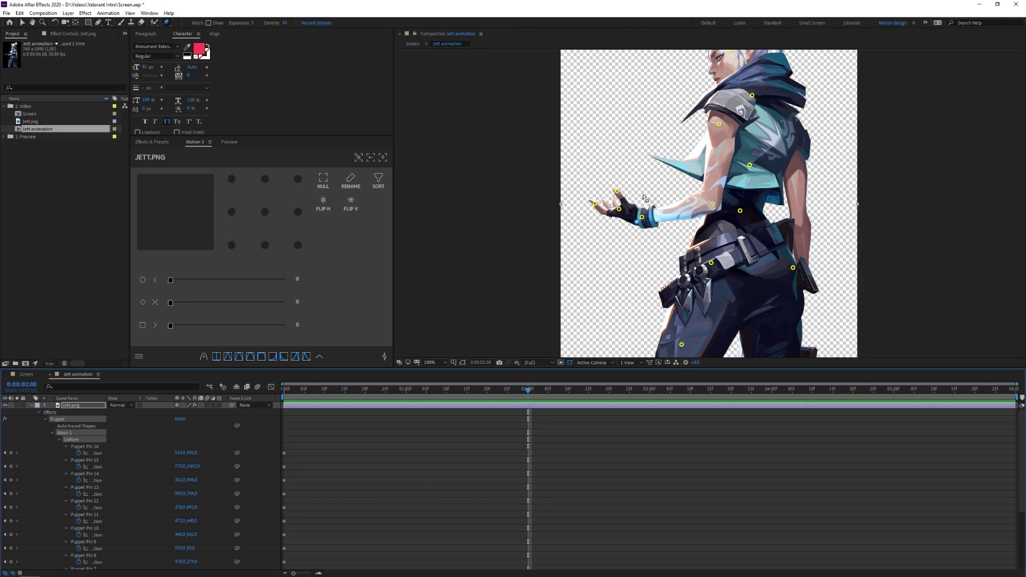
{"action": "key", "text": "period"}
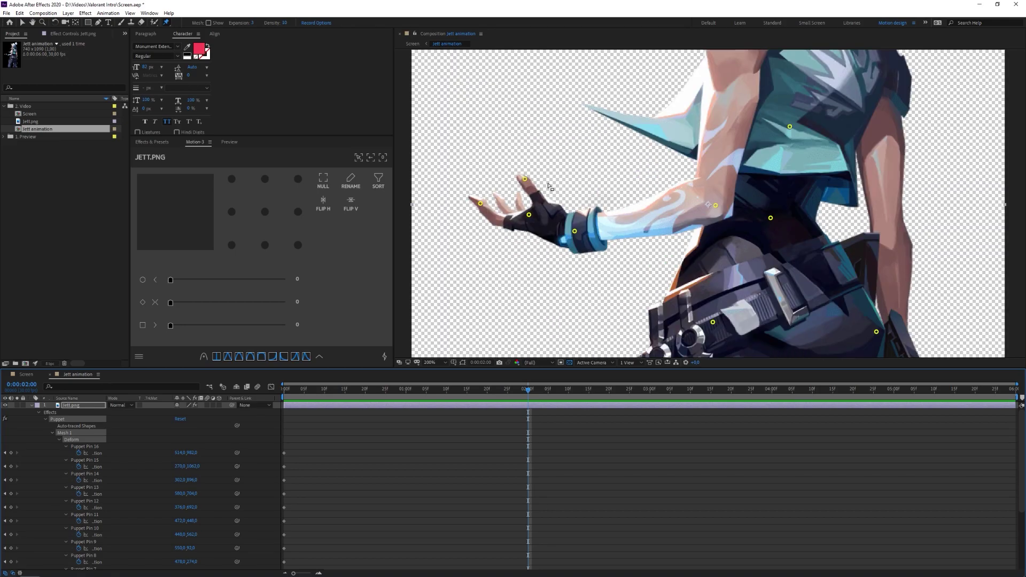
{"action": "key", "text": "v"}
{"action": "left_click", "coordinate": [527, 180]}
{"action": "left_click_drag", "start_coordinate": [480, 204], "coordinate": [494, 187]}
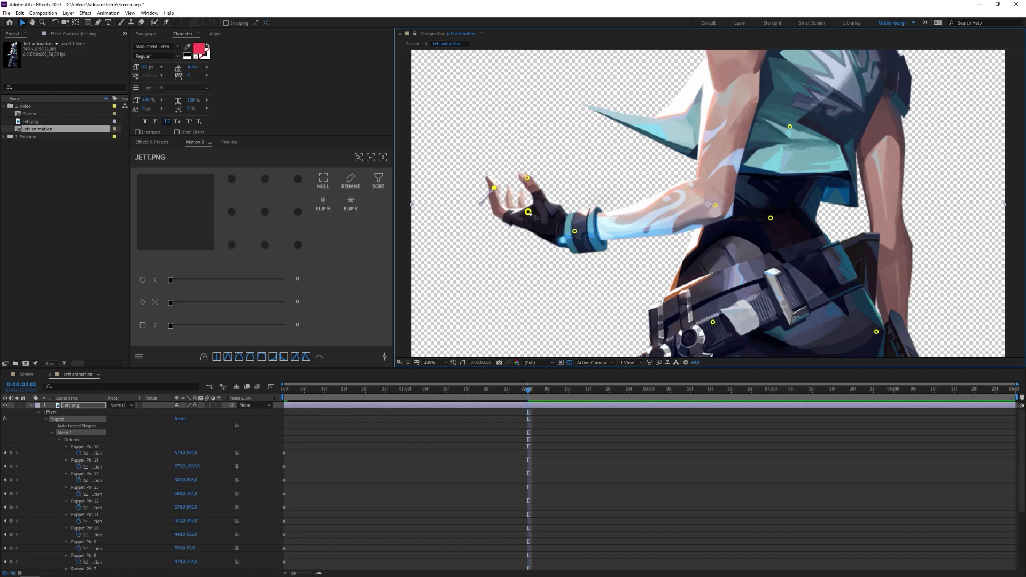
{"action": "left_click_drag", "start_coordinate": [575, 231], "coordinate": [572, 233]}
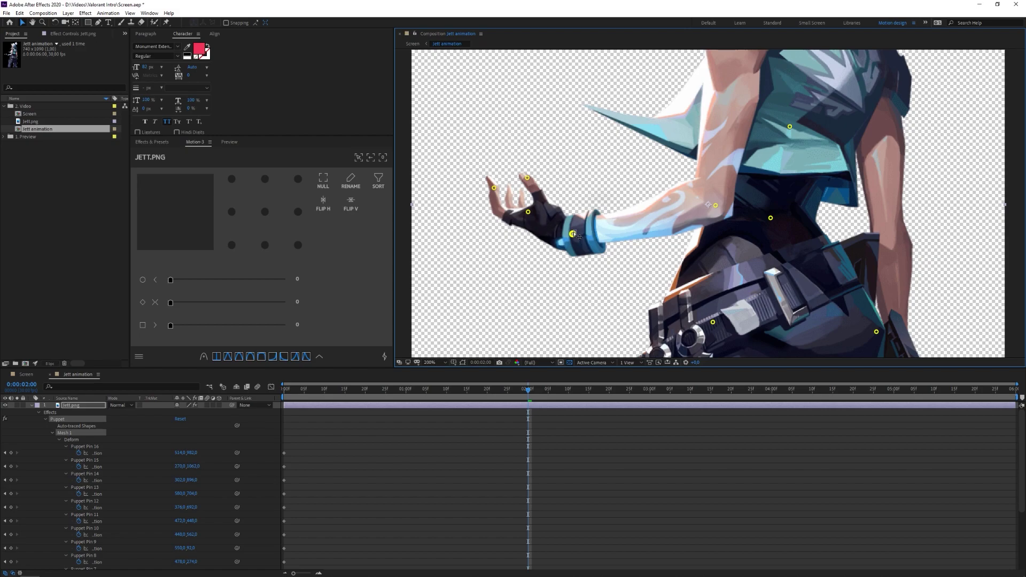
{"action": "left_click_drag", "start_coordinate": [529, 179], "coordinate": [531, 182]}
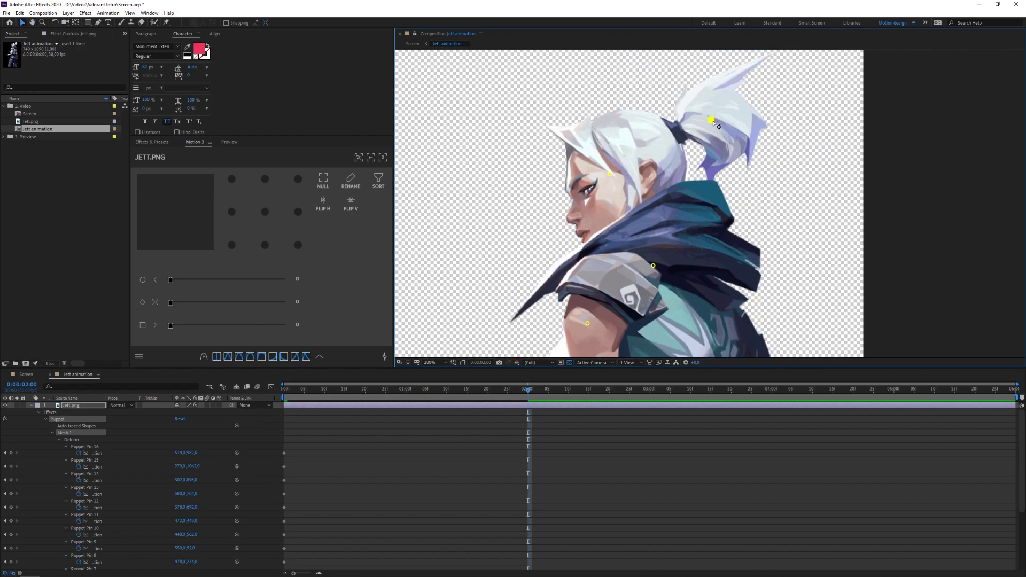
Nudge the ponytail, face and upper-arm puppet pins slightly at 2 seconds for a subtle upper-body movement.
{"action": "left_click_drag", "start_coordinate": [714, 121], "coordinate": [715, 126]}
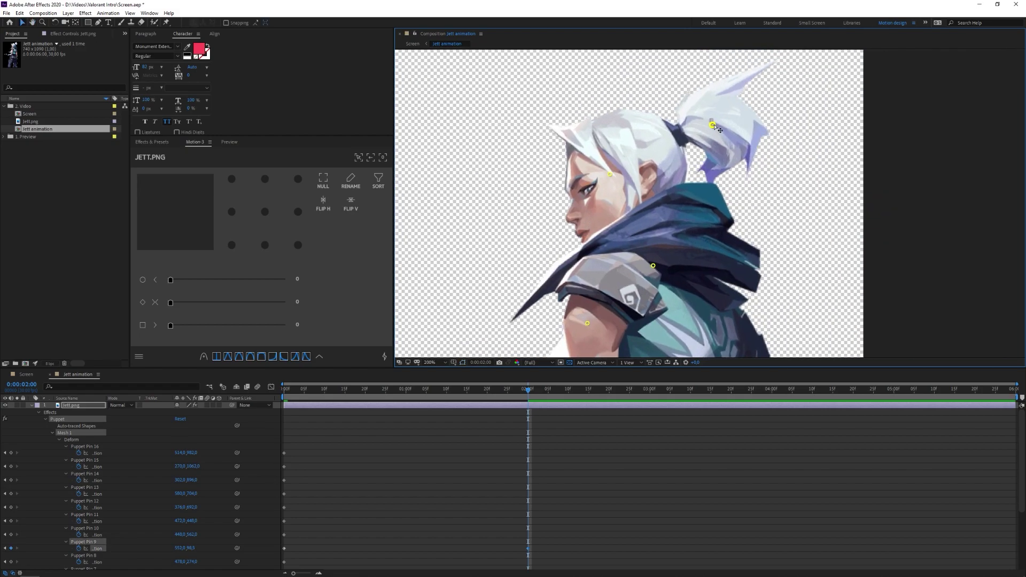
{"action": "left_click", "coordinate": [610, 173]}
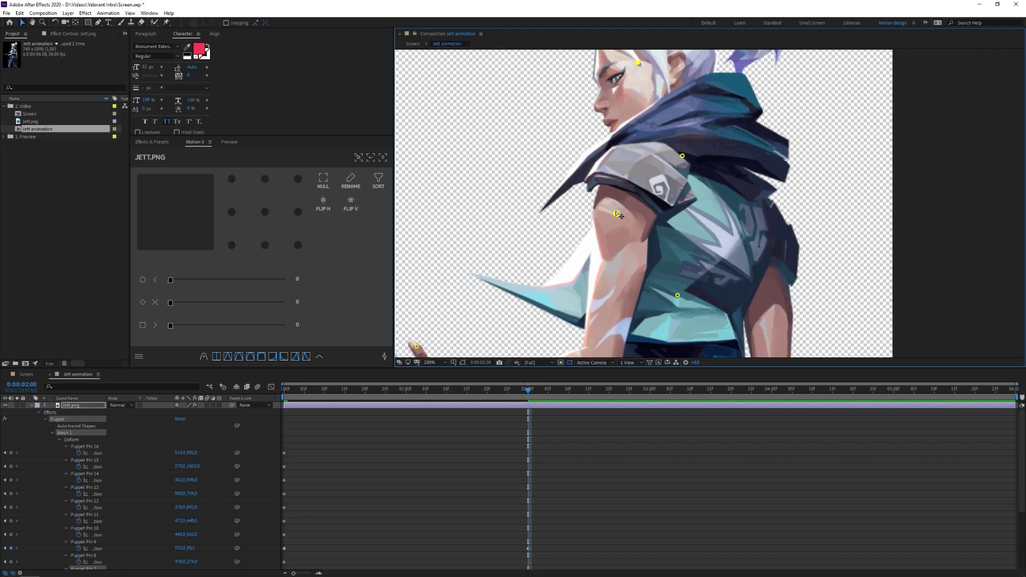
{"action": "left_click_drag", "start_coordinate": [614, 214], "coordinate": [614, 211]}
Shift the puppet pin near the bottom of the front leg slightly at 2 seconds, and fit the whole character in view.
{"action": "left_click_drag", "start_coordinate": [646, 320], "coordinate": [675, 32]}
{"action": "left_click_drag", "start_coordinate": [584, 314], "coordinate": [655, 190]}
{"action": "key", "text": "space"}
{"action": "key", "text": "v"}
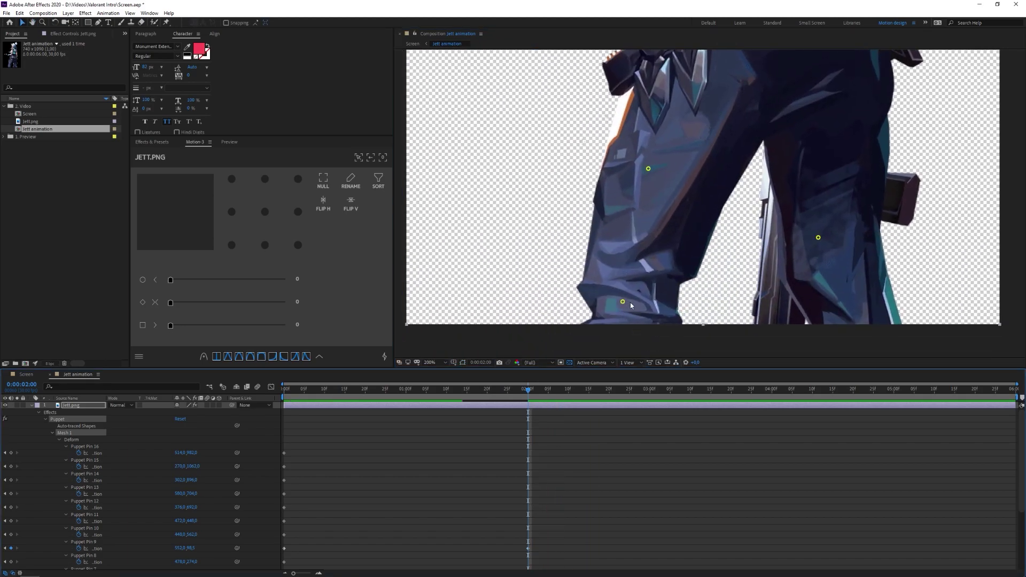
{"action": "left_click_drag", "start_coordinate": [621, 300], "coordinate": [630, 306]}
{"action": "left_click", "coordinate": [432, 362]}
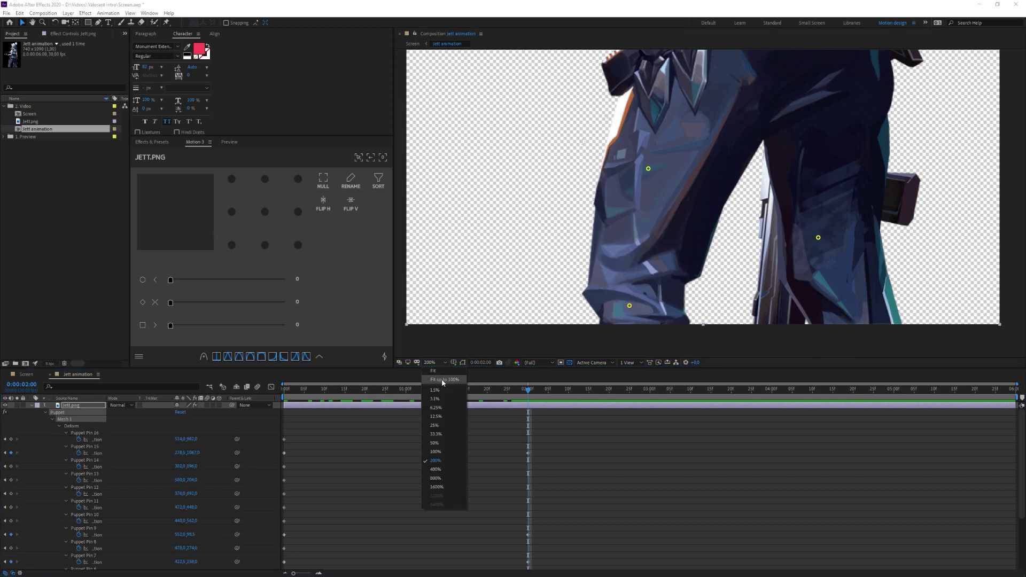
{"action": "left_click", "coordinate": [435, 381]}
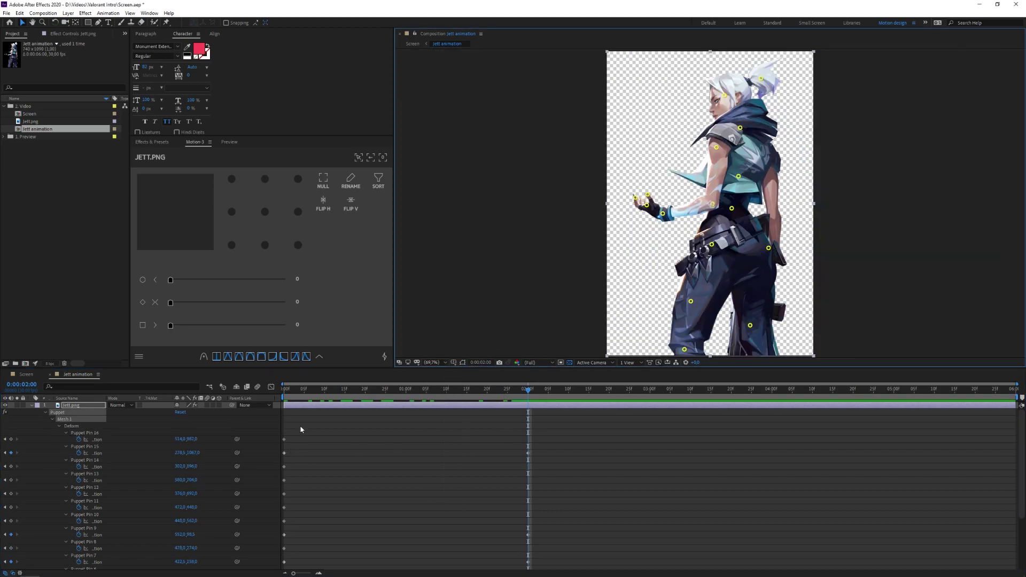
Copy the starting keyframes of all puppet pins to 4 seconds so the pose returns to its beginning.
{"action": "left_click_drag", "start_coordinate": [302, 429], "coordinate": [274, 570]}
{"action": "left_click_drag", "start_coordinate": [302, 392], "coordinate": [774, 408]}
{"action": "key", "text": "ctrl+v"}
Ease all puppet pin keyframes and pull their speed graph handles inward to create steep peaks between the poses.
{"action": "left_click_drag", "start_coordinate": [793, 570], "coordinate": [262, 309]}
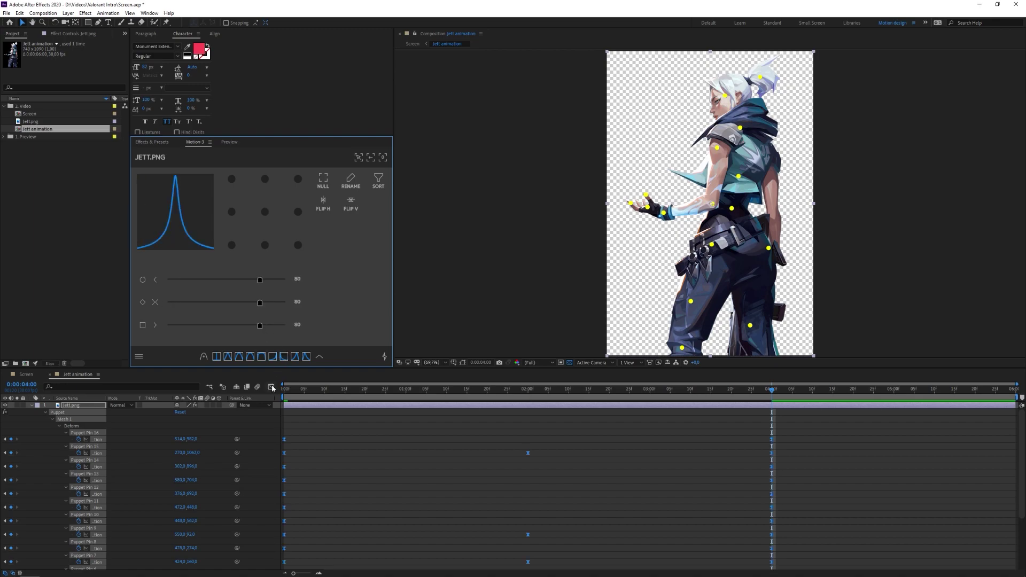
{"action": "left_click", "coordinate": [271, 387]}
{"action": "left_click_drag", "start_coordinate": [822, 539], "coordinate": [282, 550]}
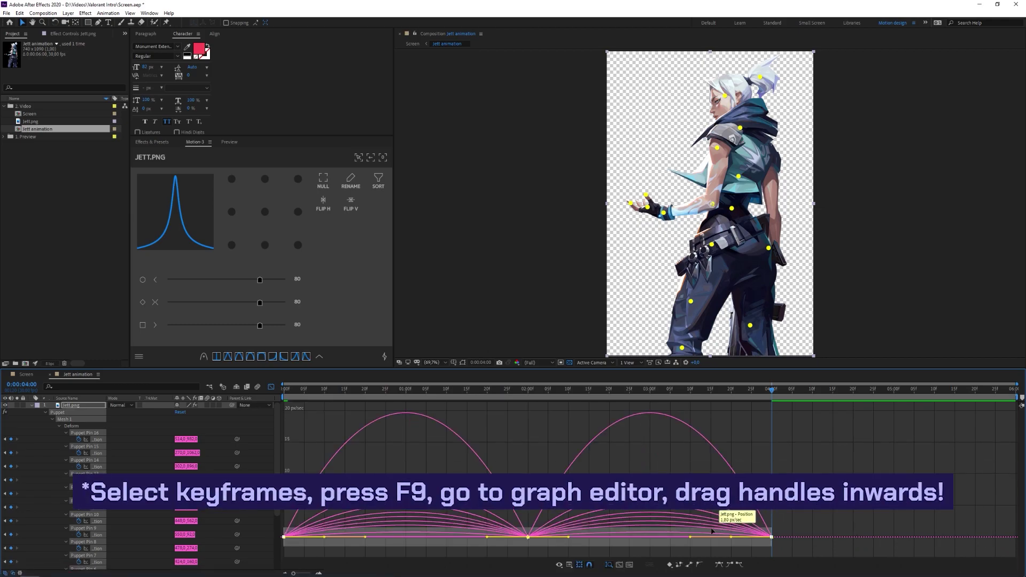
{"action": "left_click", "coordinate": [730, 536]}
{"action": "left_click_drag", "start_coordinate": [720, 541], "coordinate": [659, 546]}
{"action": "left_click_drag", "start_coordinate": [832, 503], "coordinate": [220, 573]}
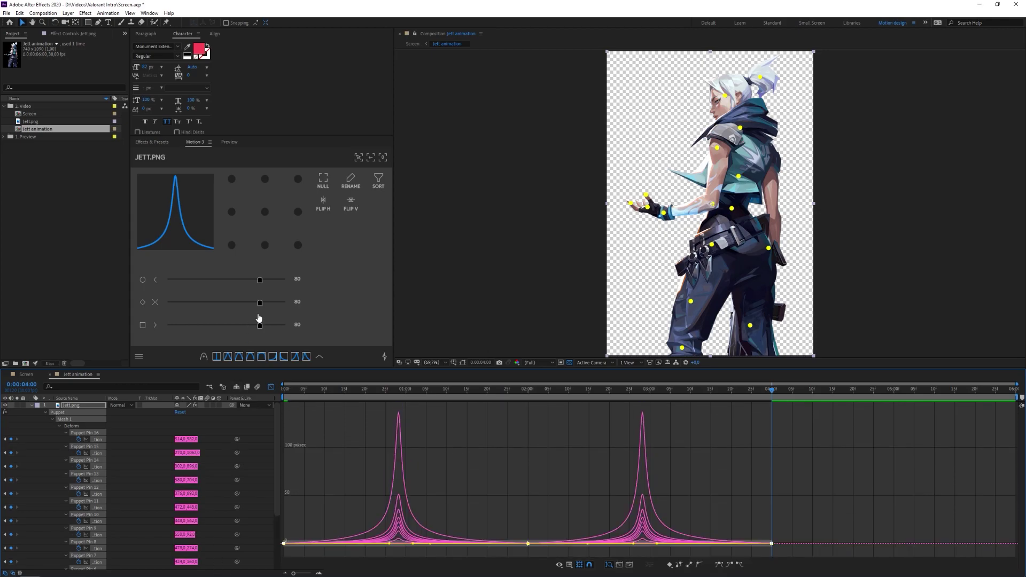
{"action": "left_click", "coordinate": [259, 321]}
{"action": "left_click", "coordinate": [271, 387]}
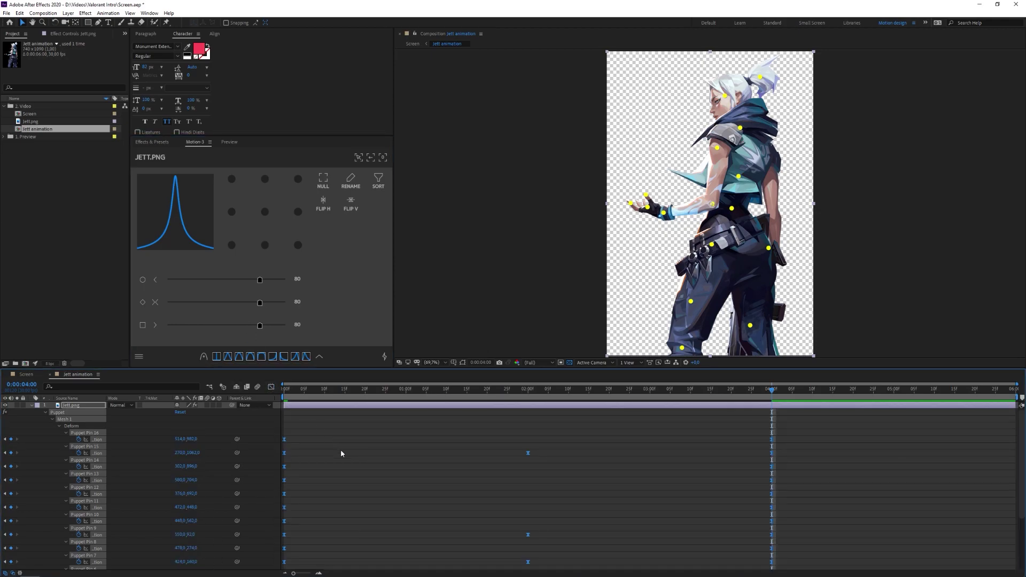
End the work area at 4 seconds and preview the Jett animation.
{"action": "left_click", "coordinate": [858, 492]}
{"action": "key", "text": "space"}
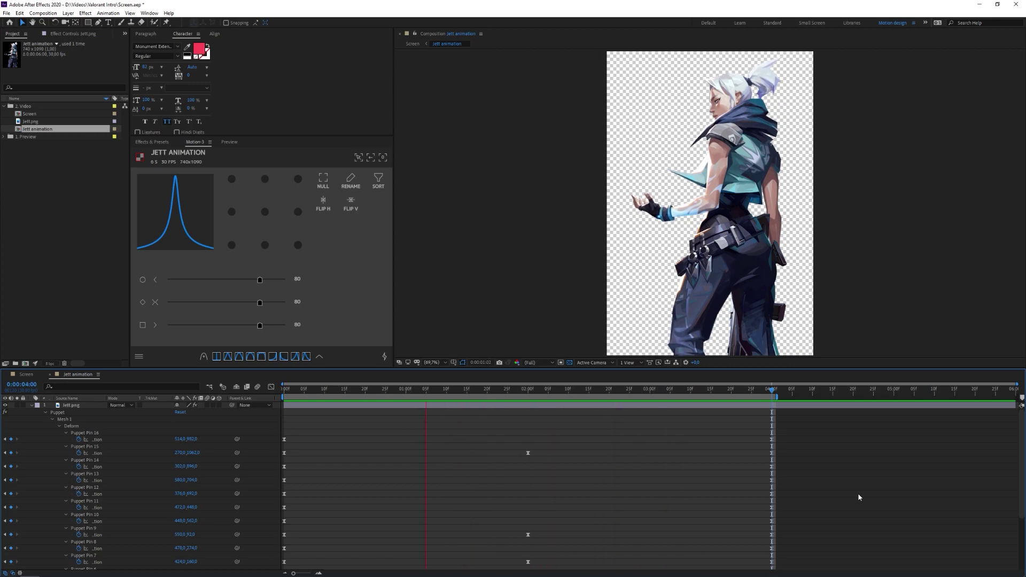
{"action": "key", "text": "space"}
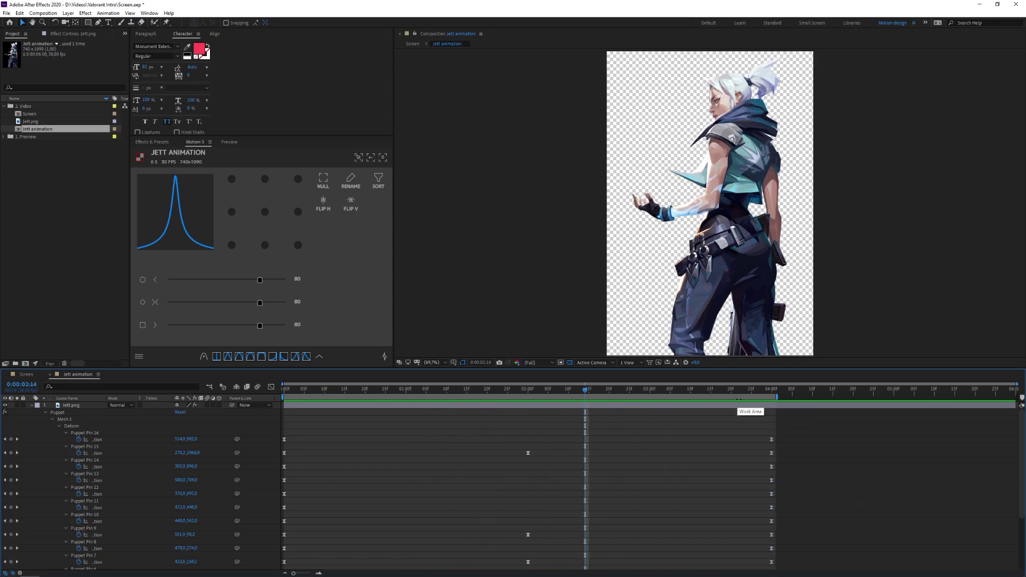
Stretch all puppet pin keyframes proportionally so the middle ones fall at 3 seconds and the last ones at 6 seconds.
{"action": "left_click_drag", "start_coordinate": [796, 433], "coordinate": [282, 567]}
{"action": "left_click_drag", "start_coordinate": [784, 566], "coordinate": [1015, 566]}
{"action": "left_click", "coordinate": [1001, 428]}
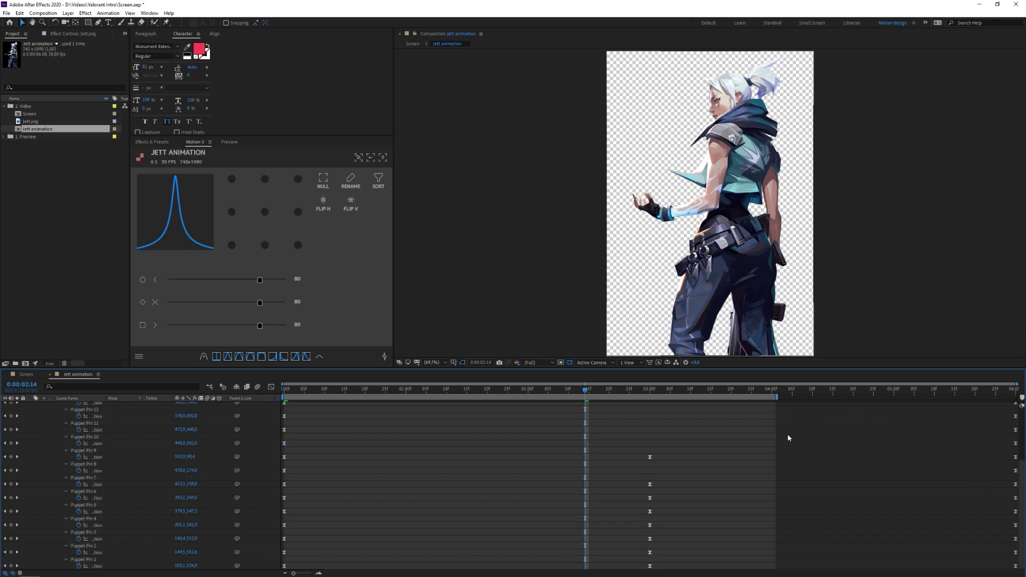
{"action": "scroll", "coordinate": [787, 434], "scroll_direction": "up", "scroll_amount": 3}
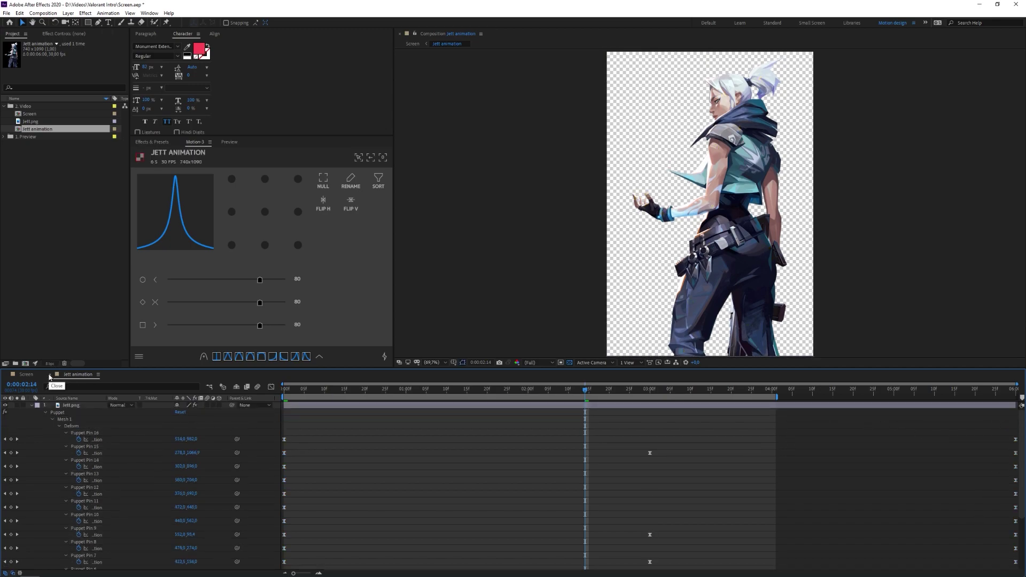
Close the Jett animation composition and scrub the Screen composition to 0:00:01:15.
{"action": "left_click", "coordinate": [51, 374]}
{"action": "left_click", "coordinate": [331, 396]}
{"action": "left_click_drag", "start_coordinate": [330, 396], "coordinate": [503, 396]}
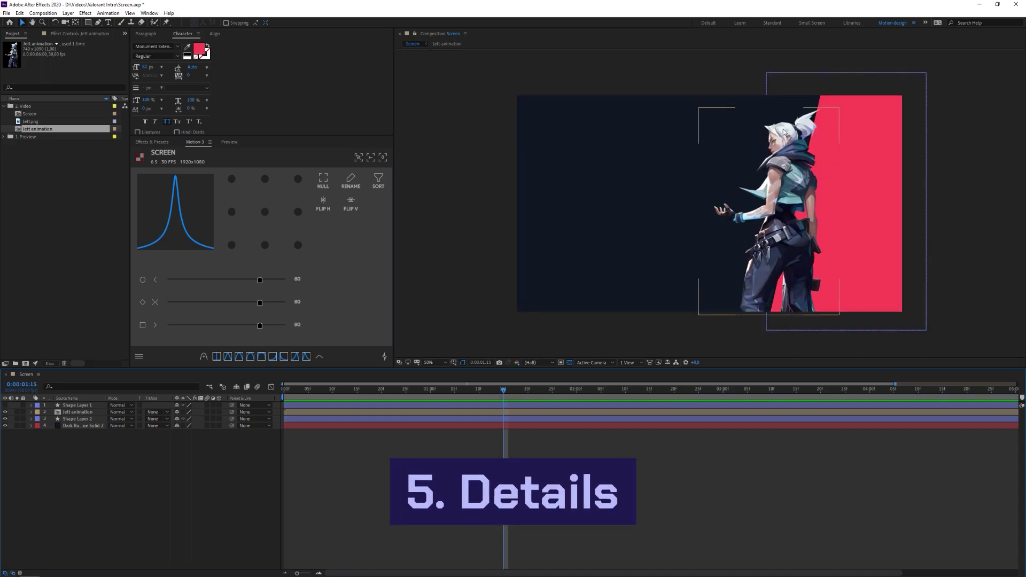
Add a Drop Shadow layer style to the Jett animation layer and expand its properties.
{"action": "left_click", "coordinate": [72, 412]}
{"action": "right_click", "coordinate": [72, 415]}
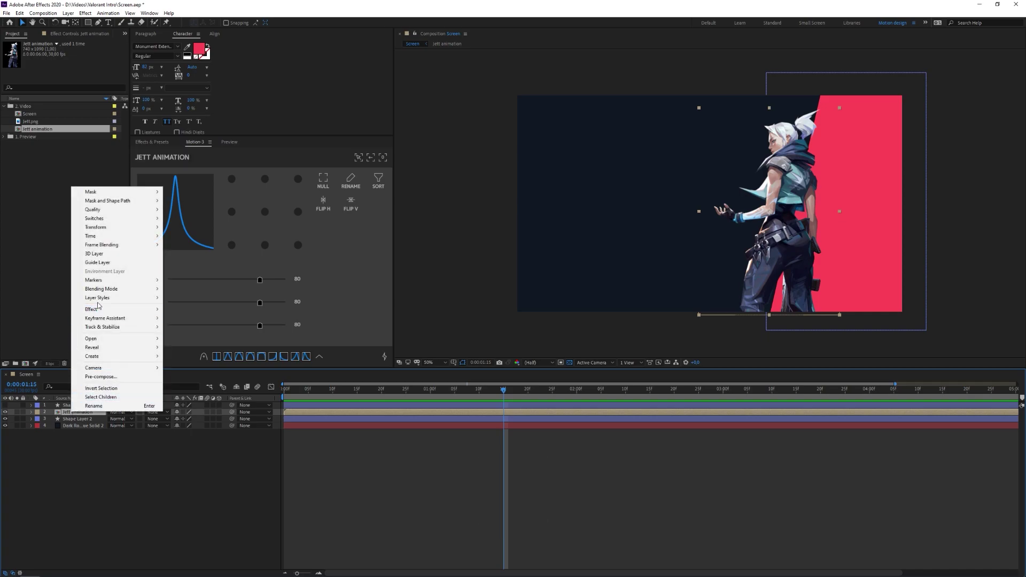
{"action": "mouse_move", "coordinate": [99, 299]}
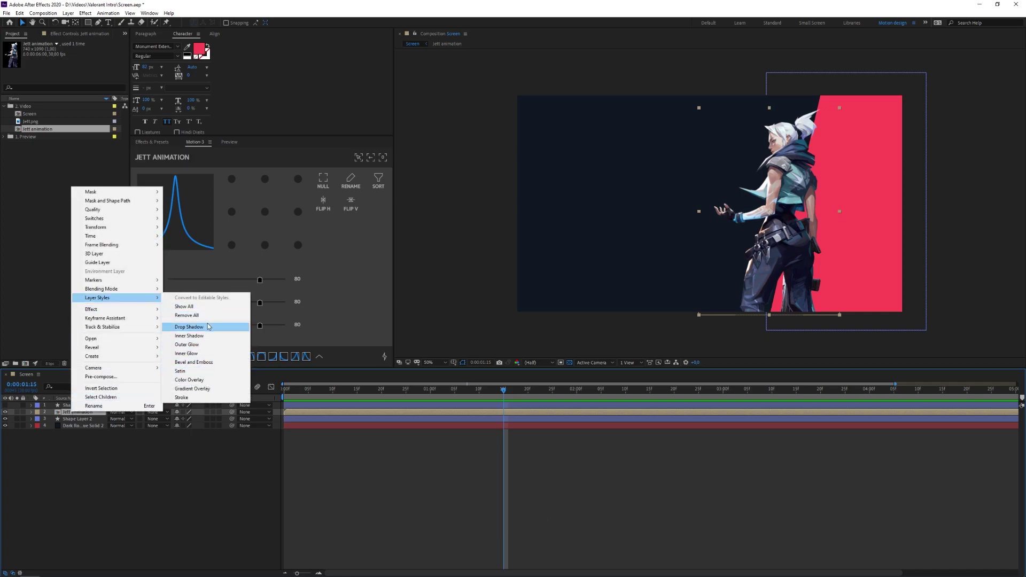
{"action": "left_click", "coordinate": [188, 327]}
{"action": "left_click", "coordinate": [48, 428]}
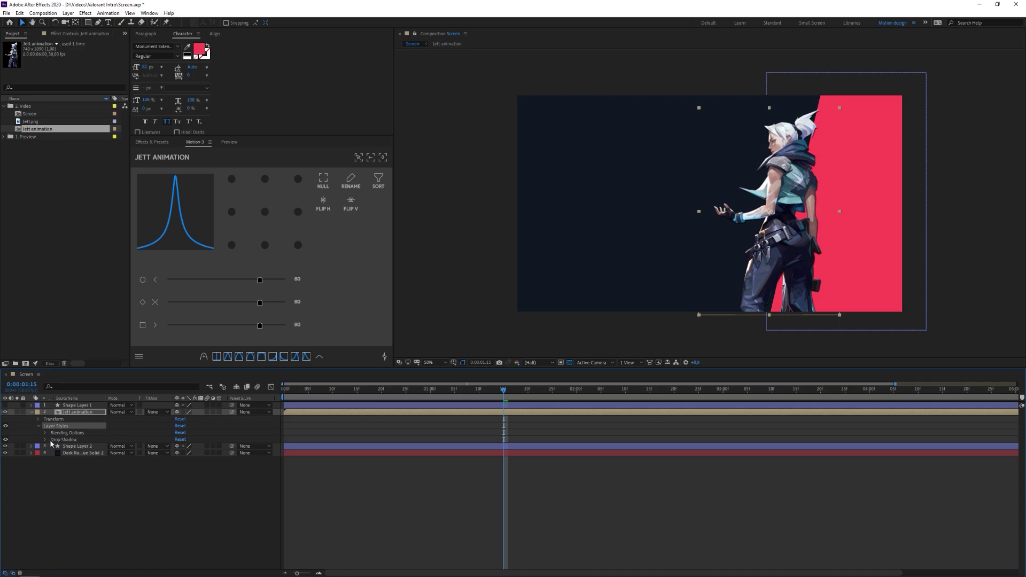
{"action": "left_click", "coordinate": [45, 440]}
{"action": "left_click", "coordinate": [112, 445]}
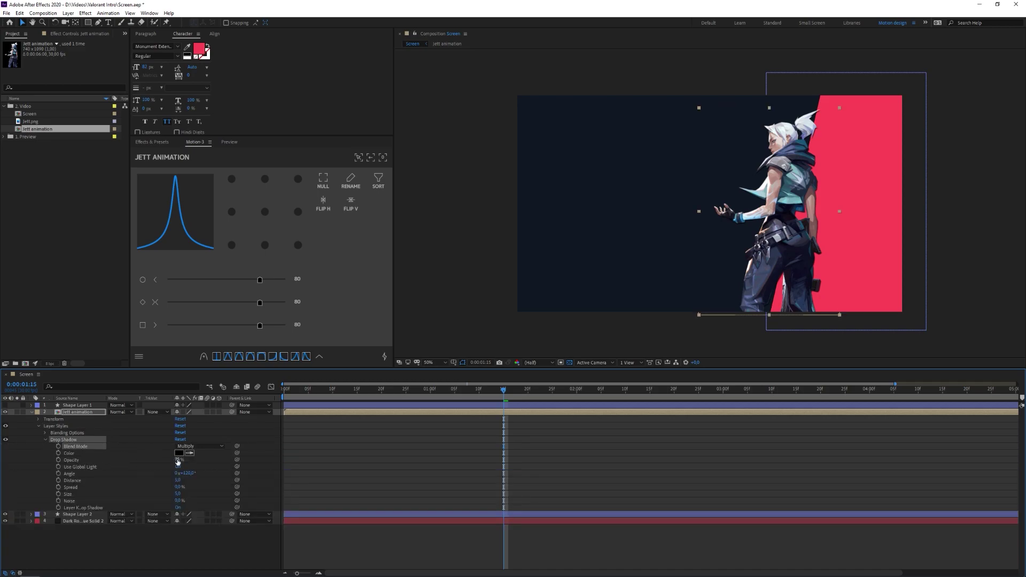
Set the drop shadow's opacity to 50% and its blend mode to Normal.
{"action": "left_click", "coordinate": [179, 460]}
{"action": "type", "text": "50"}
{"action": "left_click", "coordinate": [149, 455]}
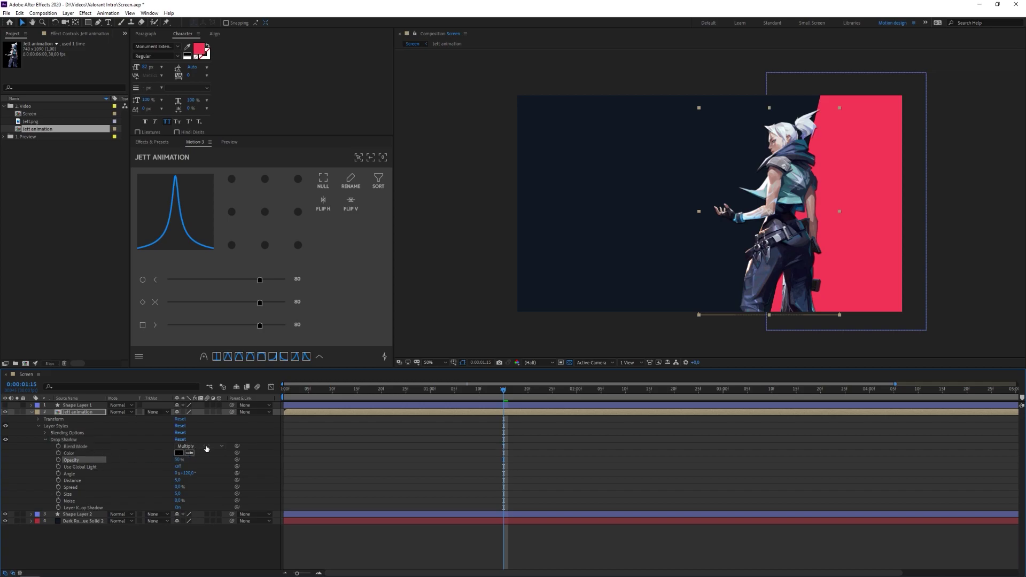
{"action": "left_click", "coordinate": [207, 446]}
{"action": "left_click", "coordinate": [197, 191]}
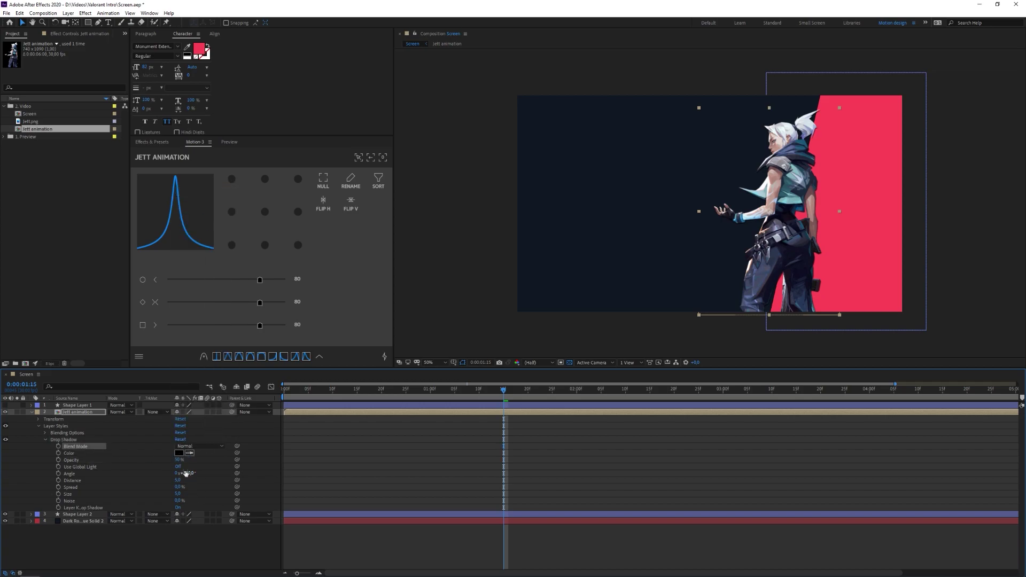
Set the drop shadow's angle to 0°, size to 0 and distance to 50.
{"action": "left_click", "coordinate": [186, 473]}
{"action": "type", "text": "0"}
{"action": "left_click", "coordinate": [198, 476]}
{"action": "left_click", "coordinate": [179, 494]}
{"action": "type", "text": "0"}
{"action": "left_click_drag", "start_coordinate": [177, 481], "coordinate": [184, 481]}
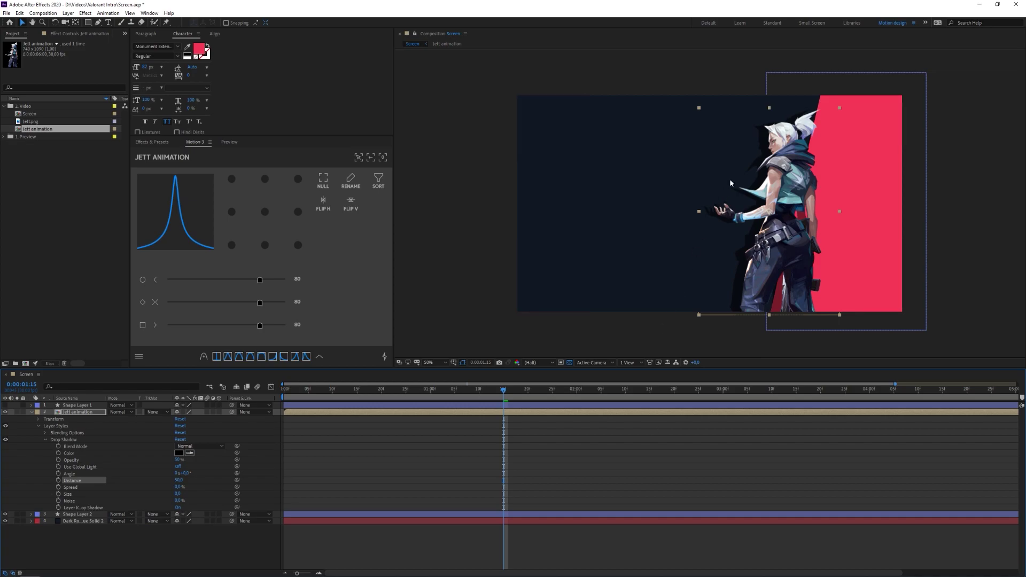
Set the drop shadow's angle to 180° and readjust its distance.
{"action": "left_click", "coordinate": [193, 473]}
{"action": "type", "text": "180"}
{"action": "key", "text": "Return"}
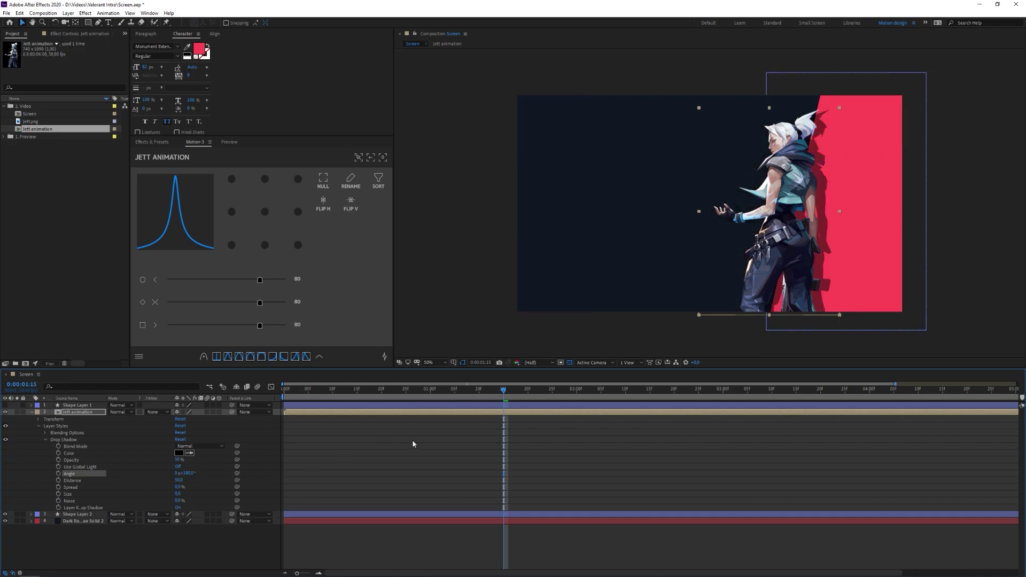
{"action": "left_click", "coordinate": [425, 461]}
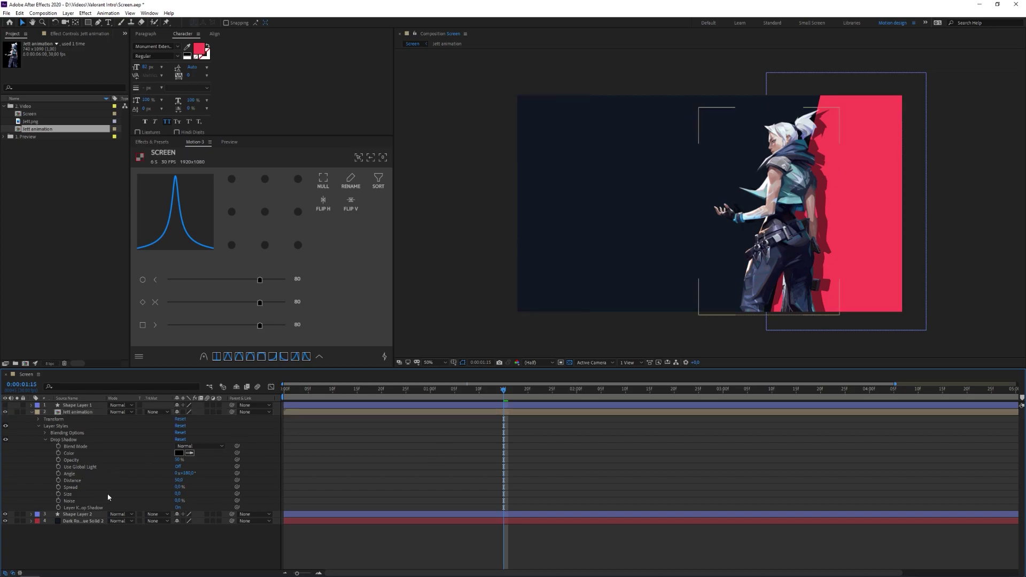
{"action": "left_click_drag", "start_coordinate": [179, 480], "coordinate": [182, 484]}
{"action": "left_click", "coordinate": [180, 481]}
{"action": "left_click", "coordinate": [292, 460]}
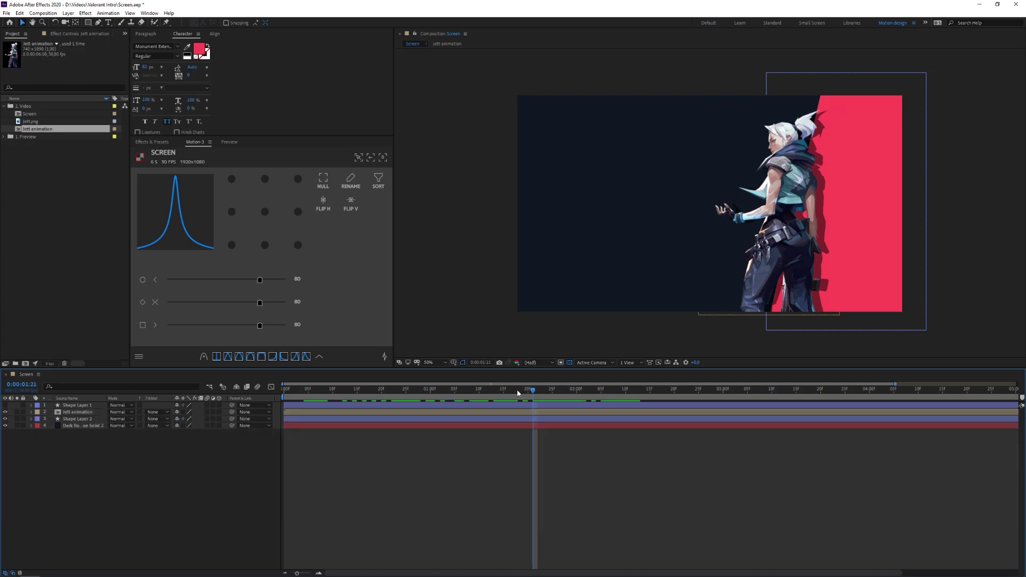
Scrub through the Screen composition, return to its start and add a new empty shape layer.
{"action": "left_click_drag", "start_coordinate": [518, 393], "coordinate": [465, 406]}
{"action": "left_click_drag", "start_coordinate": [542, 393], "coordinate": [96, 490]}
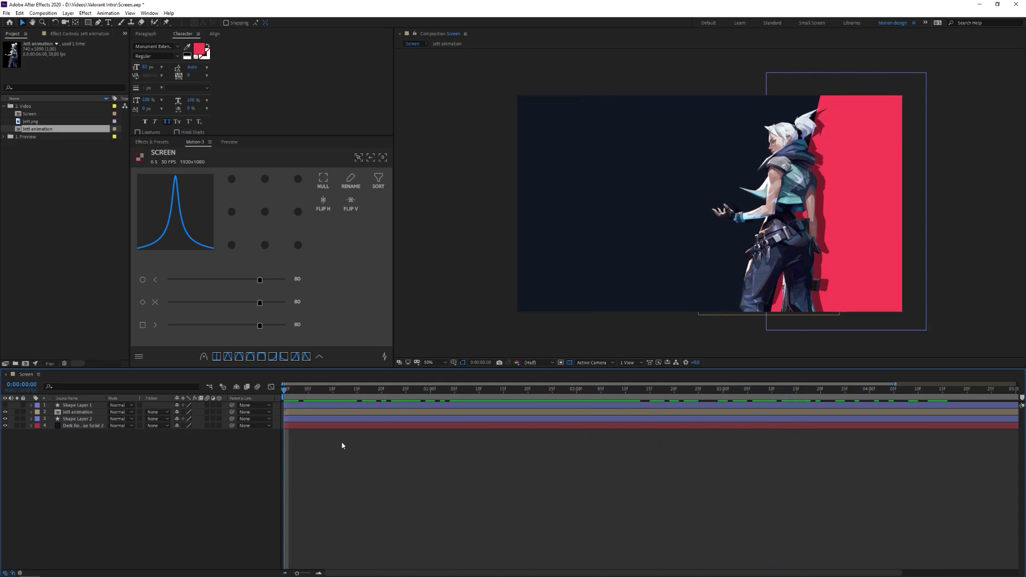
{"action": "right_click", "coordinate": [158, 480]}
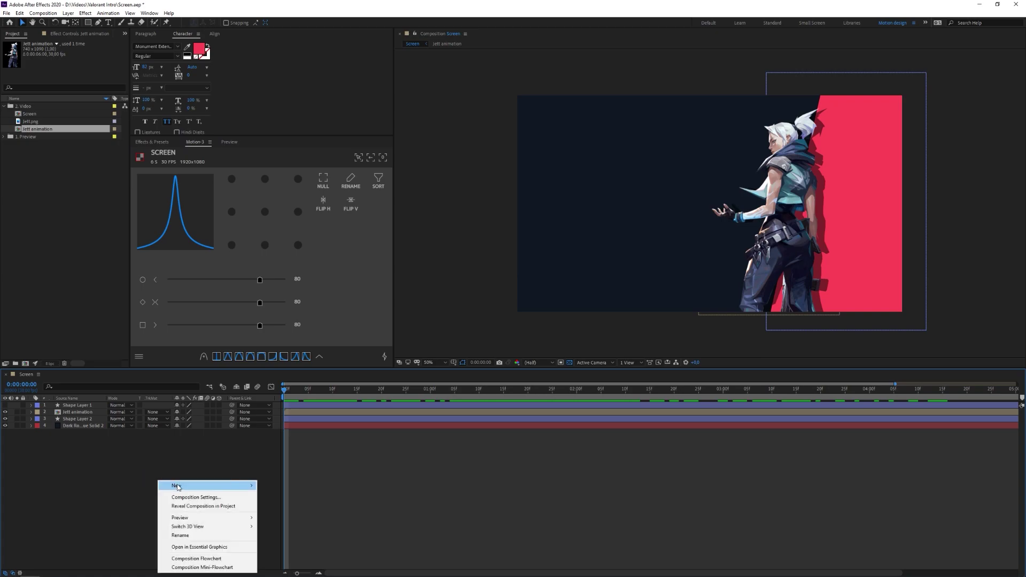
{"action": "mouse_move", "coordinate": [214, 485]}
{"action": "left_click", "coordinate": [284, 451]}
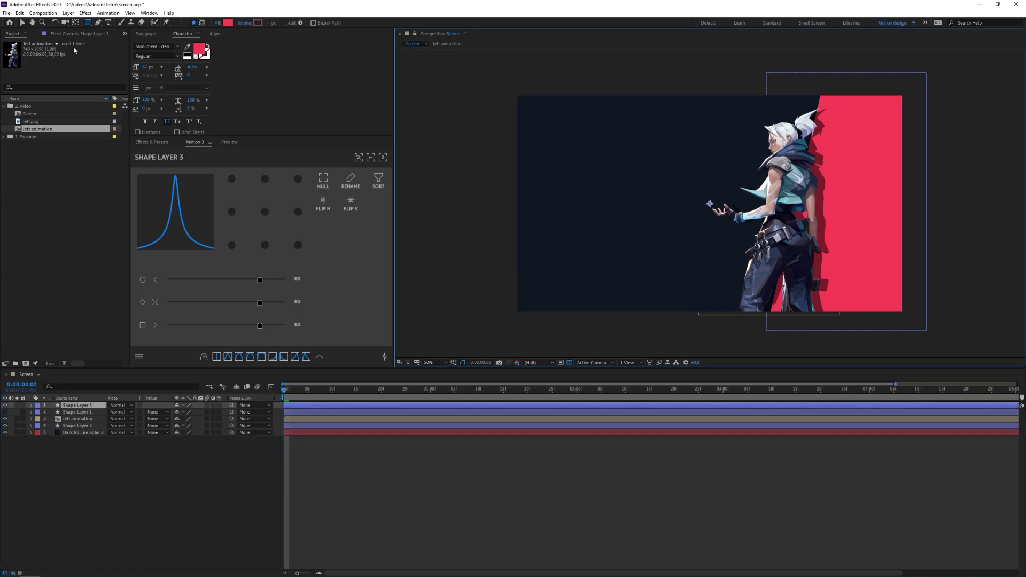
Apply the Cross BG (Shape).ffx animation preset to the new empty shape layer.
{"action": "left_click", "coordinate": [107, 13]}
{"action": "left_click", "coordinate": [134, 32]}
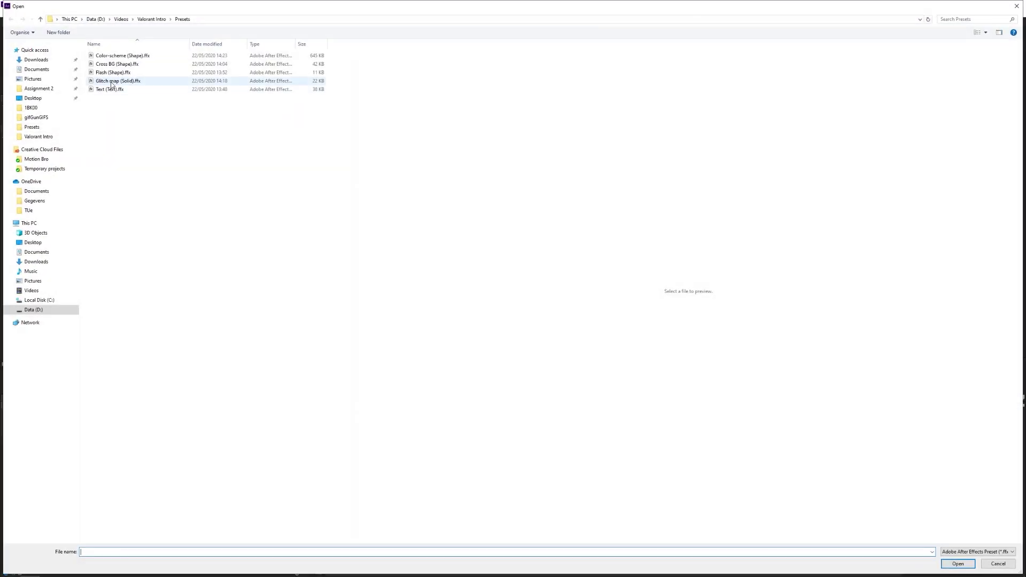
{"action": "double_click", "coordinate": [120, 66]}
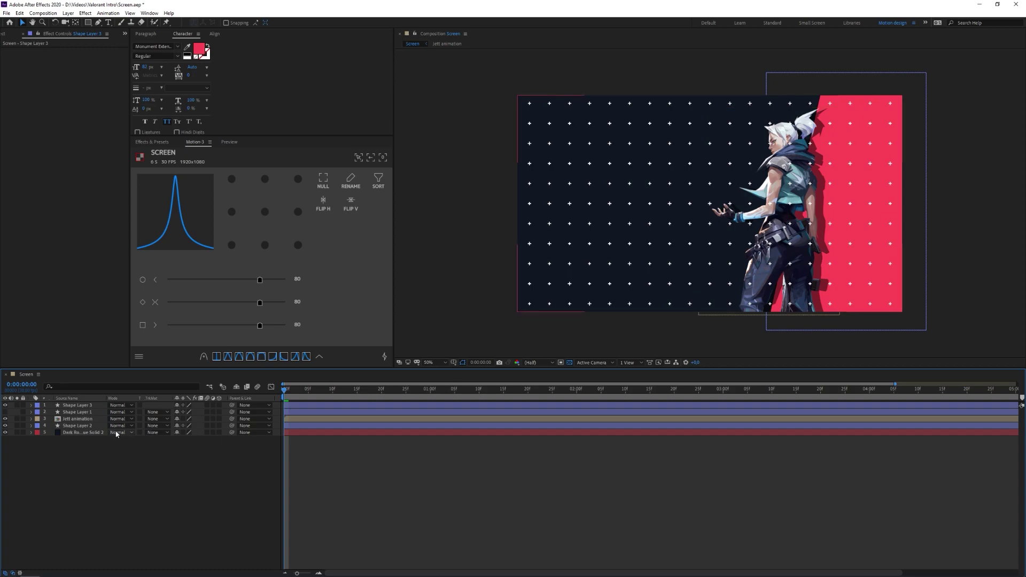
Move the crosses shape layer directly below the Jett animation layer and set its blend mode to Overlay.
{"action": "left_click", "coordinate": [79, 406]}
{"action": "left_click_drag", "start_coordinate": [80, 408], "coordinate": [85, 422]}
{"action": "left_click", "coordinate": [122, 419]}
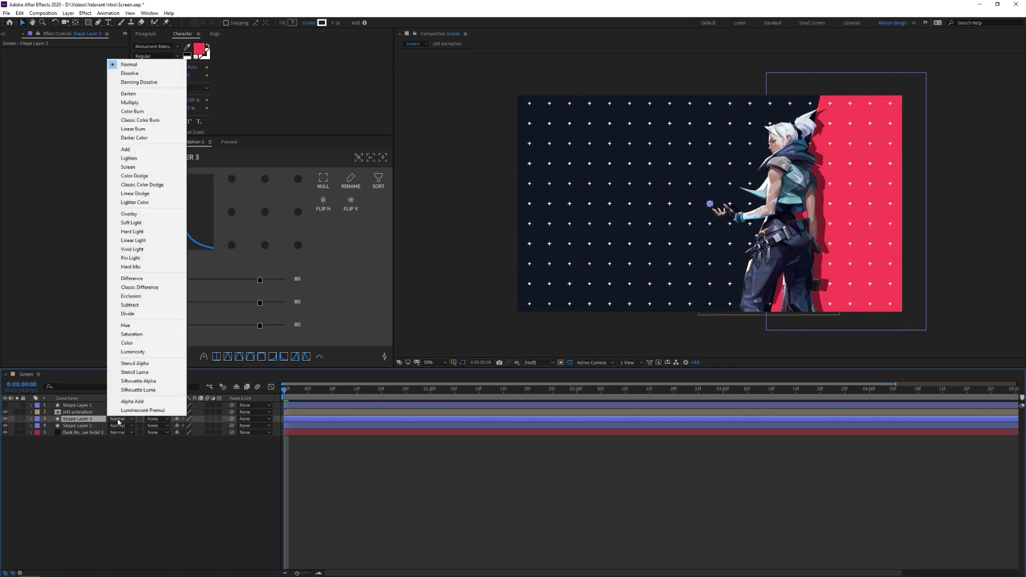
{"action": "left_click", "coordinate": [124, 215]}
Set the crosses layer's opacity to 50%.
{"action": "key", "text": "t"}
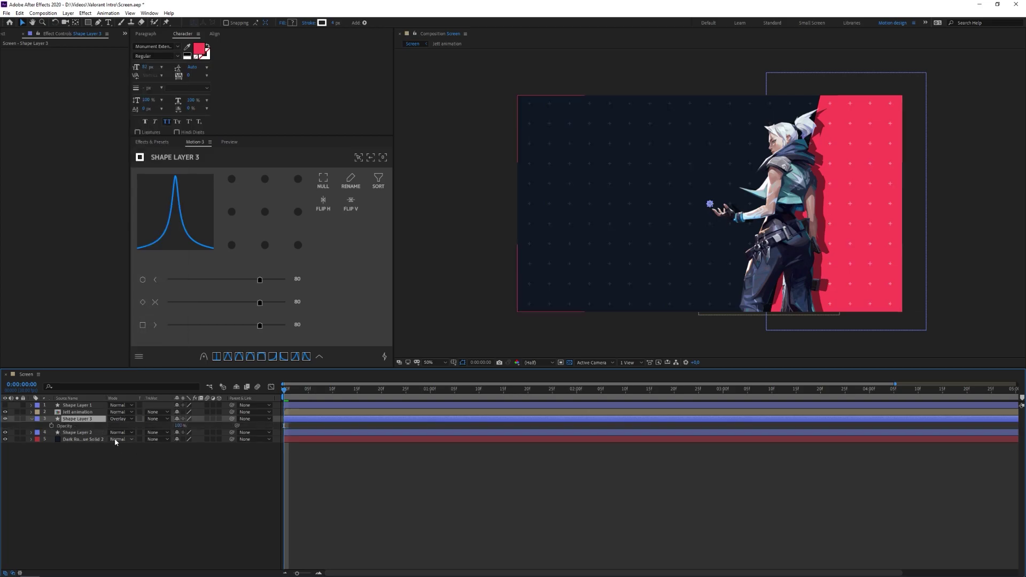
{"action": "left_click", "coordinate": [179, 426]}
{"action": "type", "text": "50"}
{"action": "left_click", "coordinate": [222, 483]}
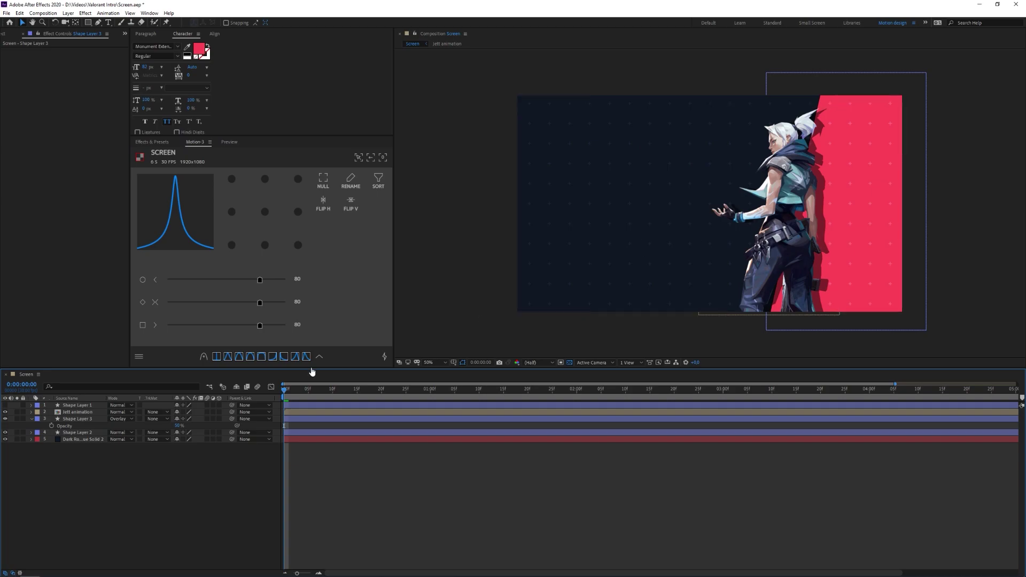
Rename the composition's layers, from first to last, as Colors, Jett, Crosses, Red and BG.
{"action": "left_click", "coordinate": [86, 432]}
{"action": "key", "text": "Return"}
{"action": "type", "text": "BG"}
{"action": "key", "text": "Return"}
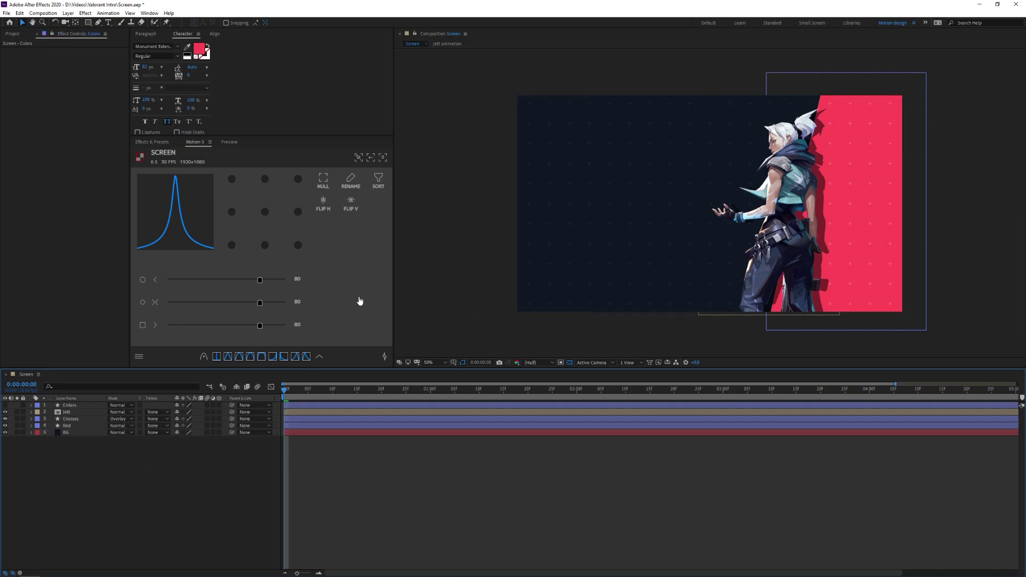
Add the text STREAM on the dark area beside Jett and set its font to Coluna.
{"action": "left_click", "coordinate": [109, 23]}
{"action": "left_click", "coordinate": [555, 195]}
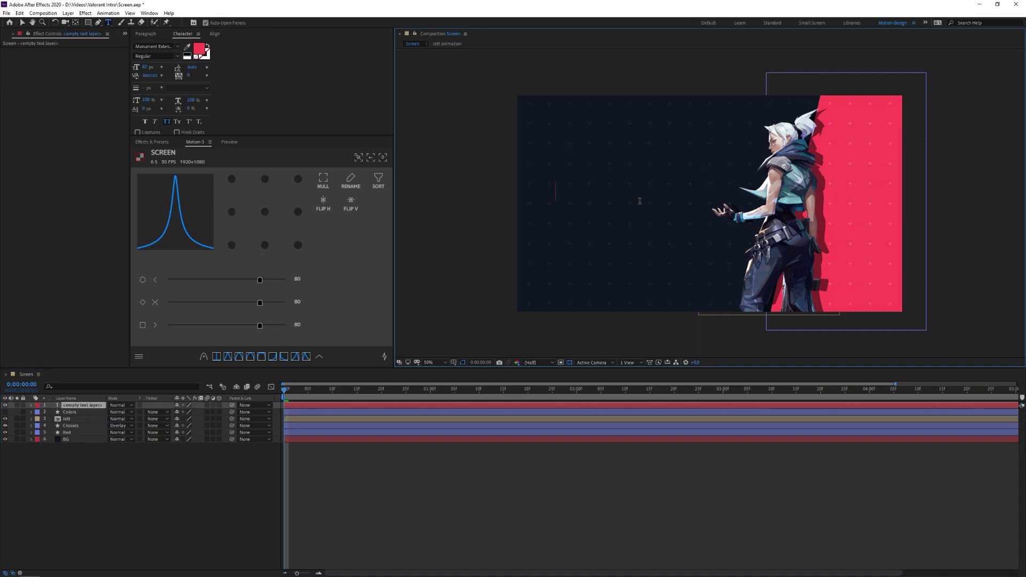
{"action": "type", "text": "STREAM"}
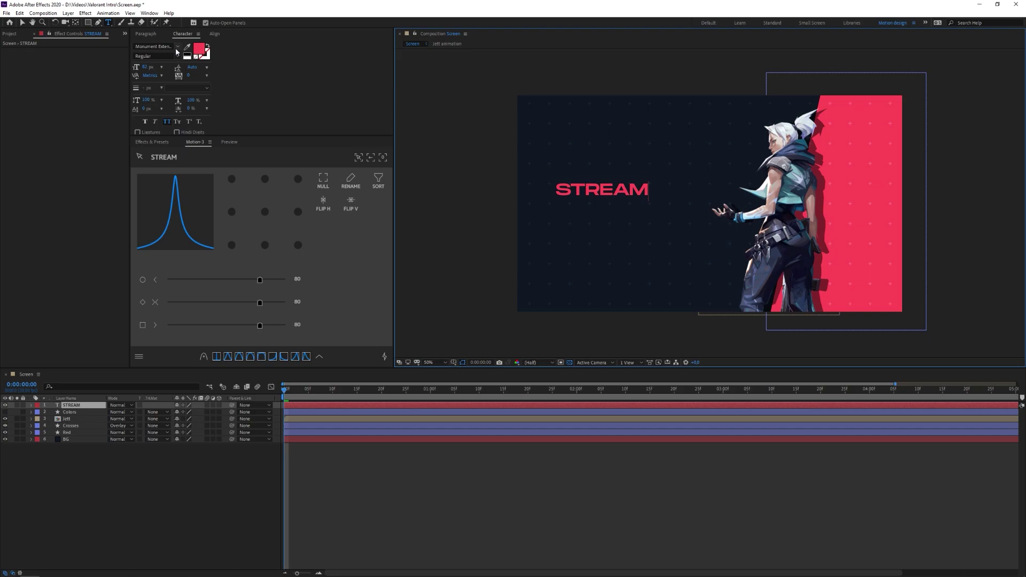
{"action": "key", "text": "ctrl+a"}
{"action": "left_click", "coordinate": [175, 47]}
{"action": "type", "text": "coluna"}
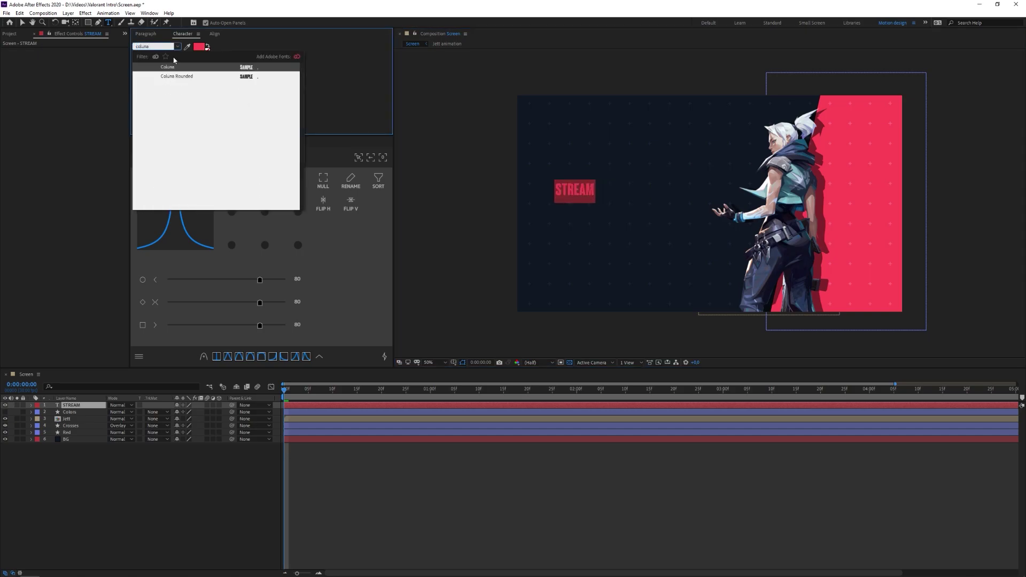
{"action": "left_click", "coordinate": [165, 67]}
{"action": "left_click", "coordinate": [197, 53]}
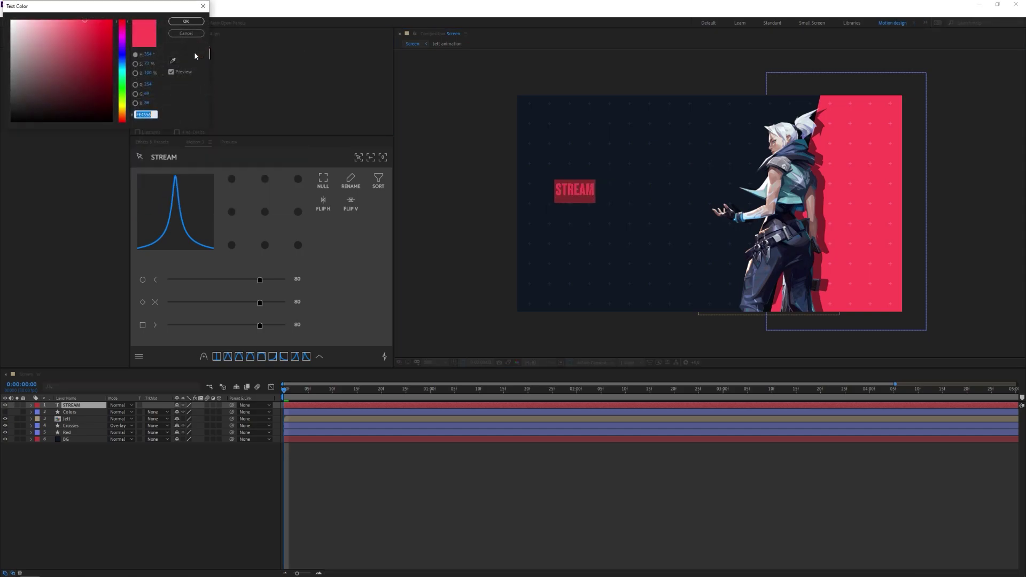
{"action": "key", "text": "Return"}
{"action": "left_click", "coordinate": [56, 457]}
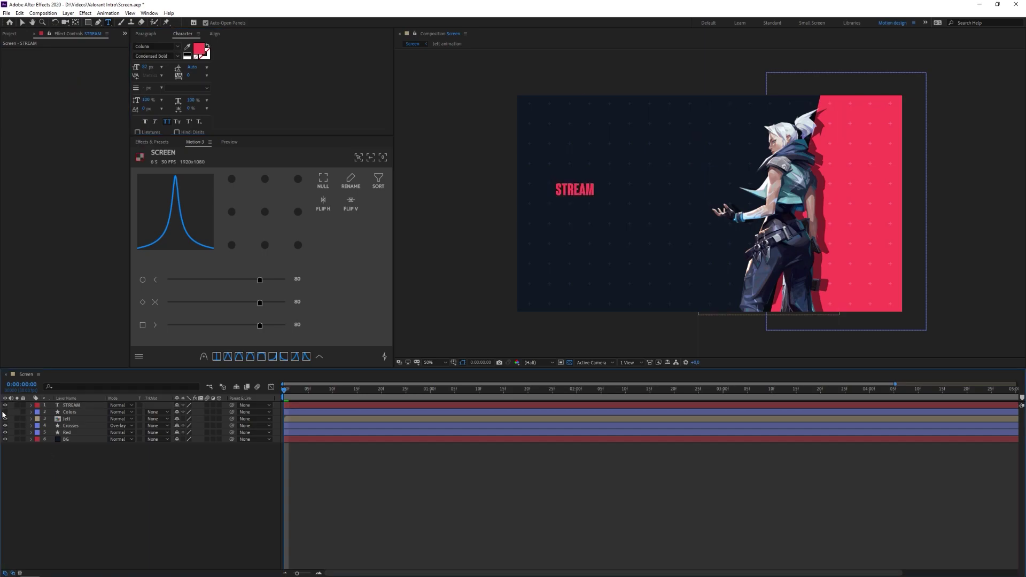
Colour the STREAM text by sampling the off-white #E8E7E5 swatch from the temporarily shown Colors layer, and enlarge it across the dark area.
{"action": "left_click", "coordinate": [5, 412]}
{"action": "left_click", "coordinate": [71, 405]}
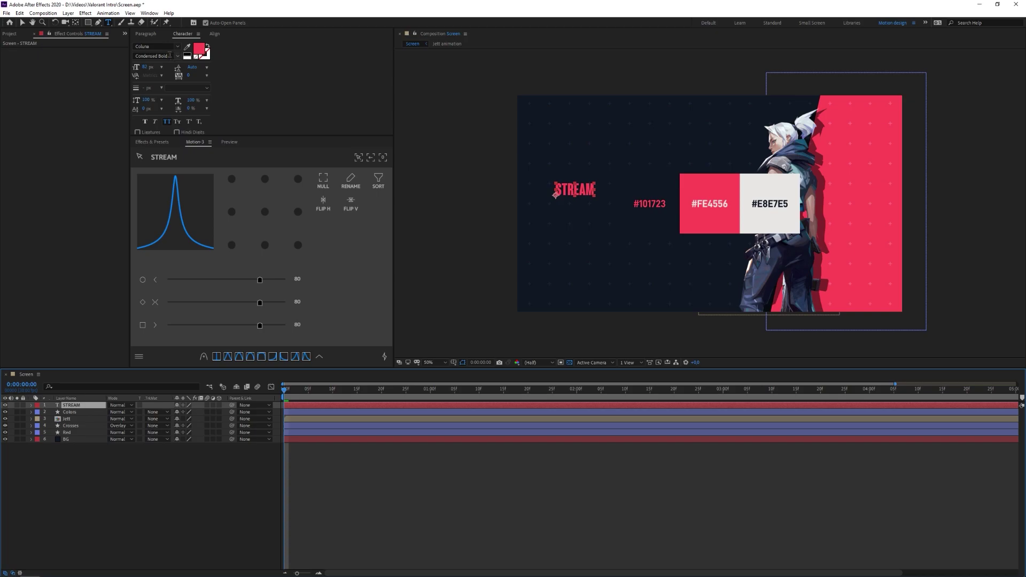
{"action": "left_click", "coordinate": [188, 47]}
{"action": "left_click", "coordinate": [763, 188]}
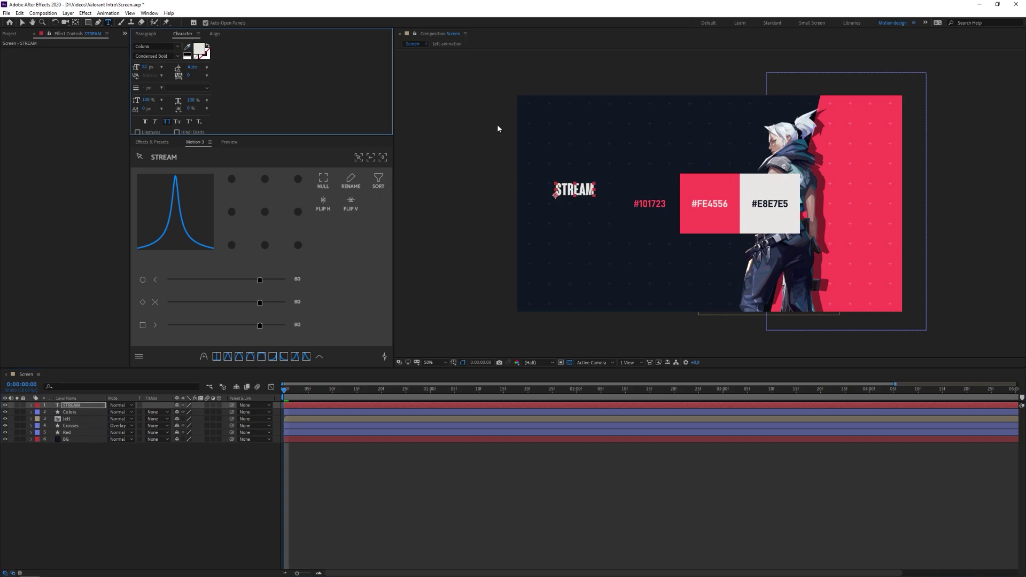
{"action": "left_click", "coordinate": [5, 412]}
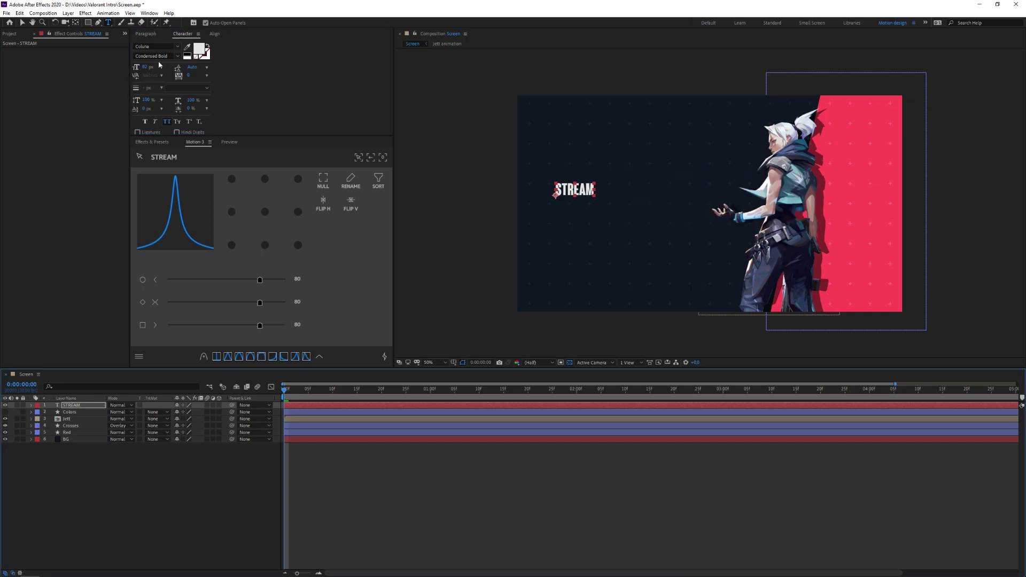
{"action": "left_click_drag", "start_coordinate": [146, 67], "coordinate": [252, 63]}
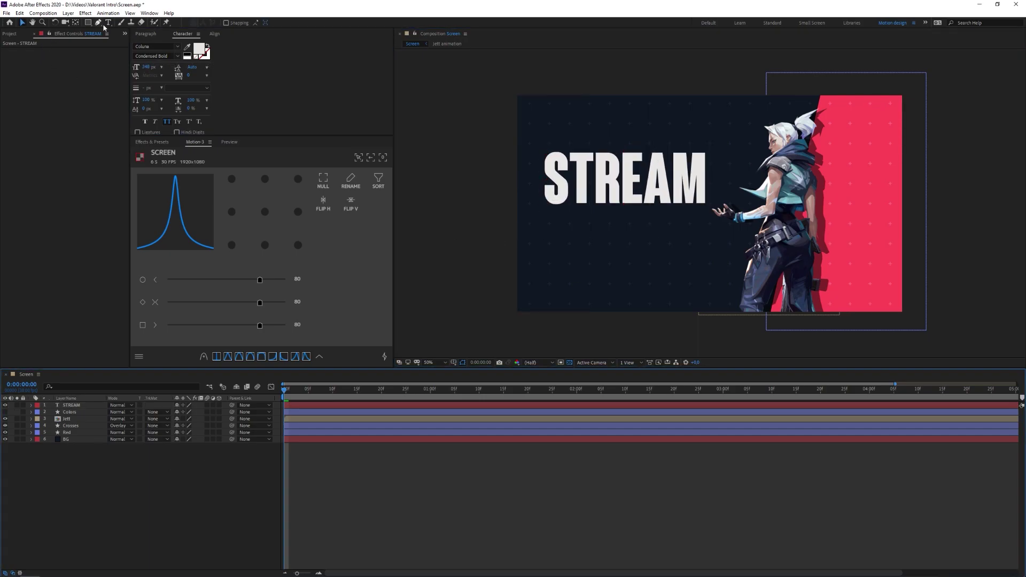
Add a separate text IS OFFLINE below STREAM and set its font to Monument Extended Regular.
{"action": "left_click", "coordinate": [108, 23]}
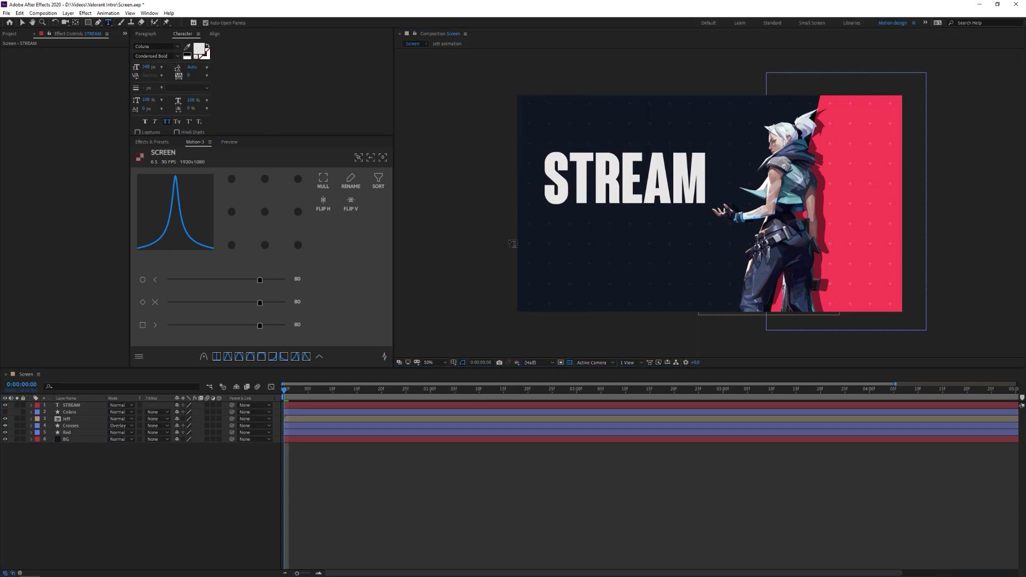
{"action": "left_click", "coordinate": [565, 258]}
{"action": "type", "text": "IS"}
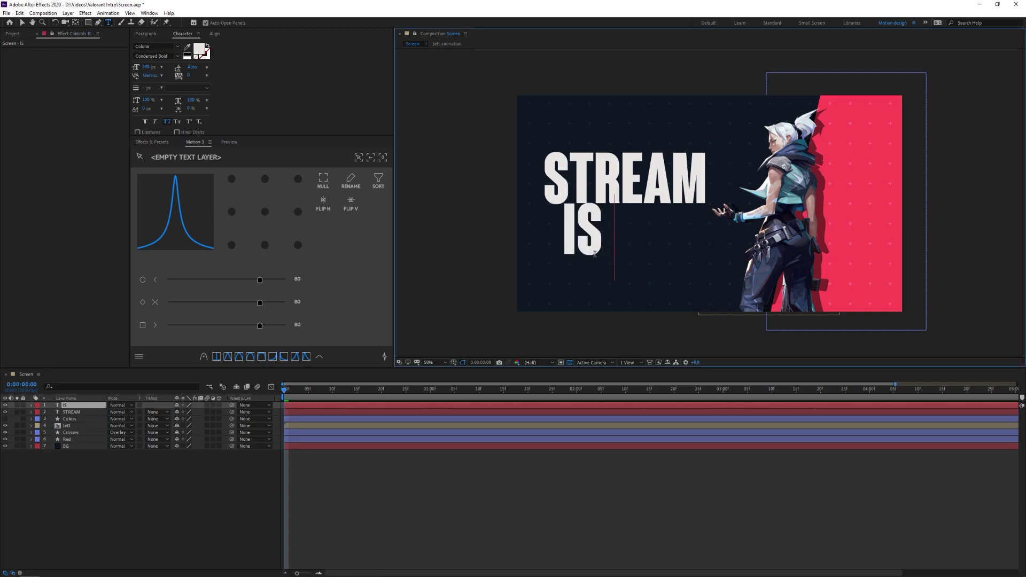
{"action": "type", "text": " OFFLINE"}
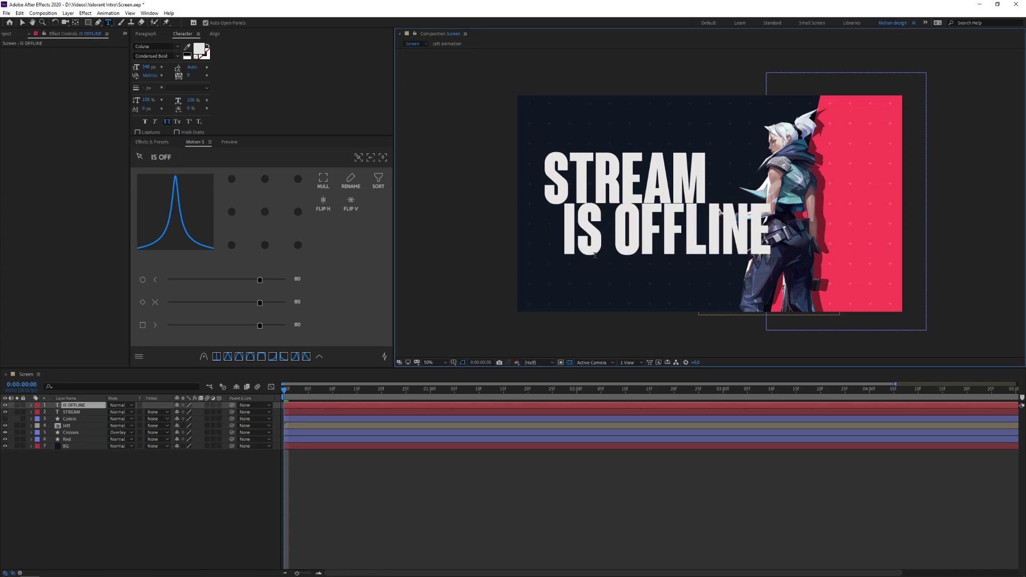
{"action": "key", "text": "ctrl+a"}
{"action": "left_click", "coordinate": [168, 47]}
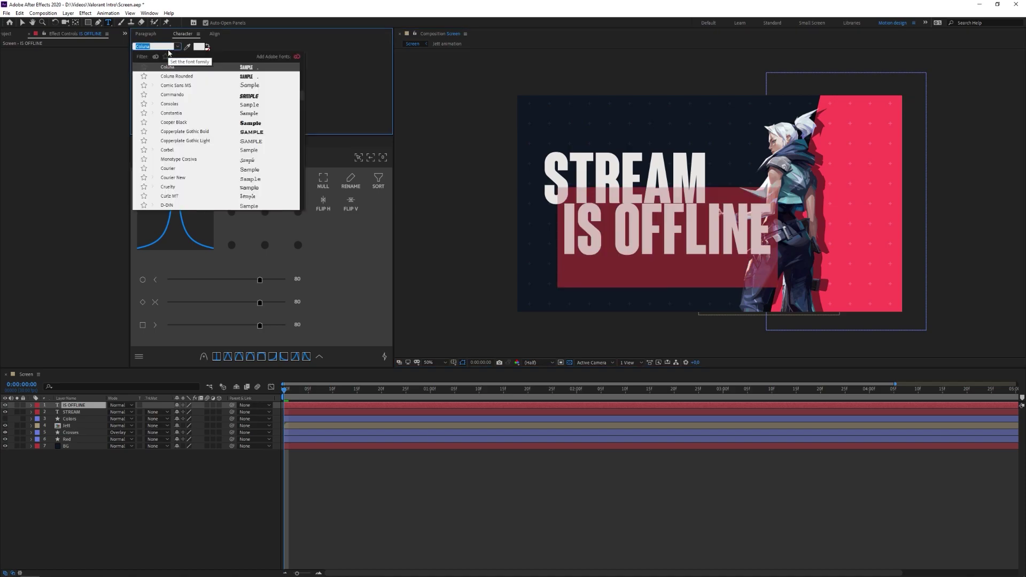
{"action": "type", "text": "monu"}
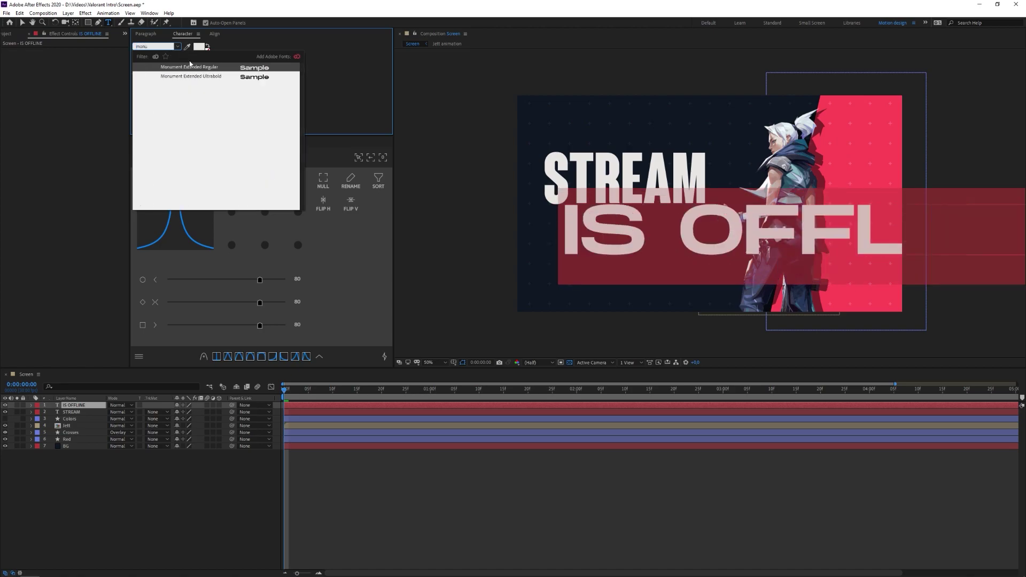
{"action": "left_click", "coordinate": [200, 68]}
Fit IS OFFLINE to STREAM's width directly beneath it and colour it with the red sampled from the background shape.
{"action": "left_click_drag", "start_coordinate": [148, 69], "coordinate": [69, 82]}
{"action": "left_click", "coordinate": [74, 405]}
{"action": "key", "text": "v"}
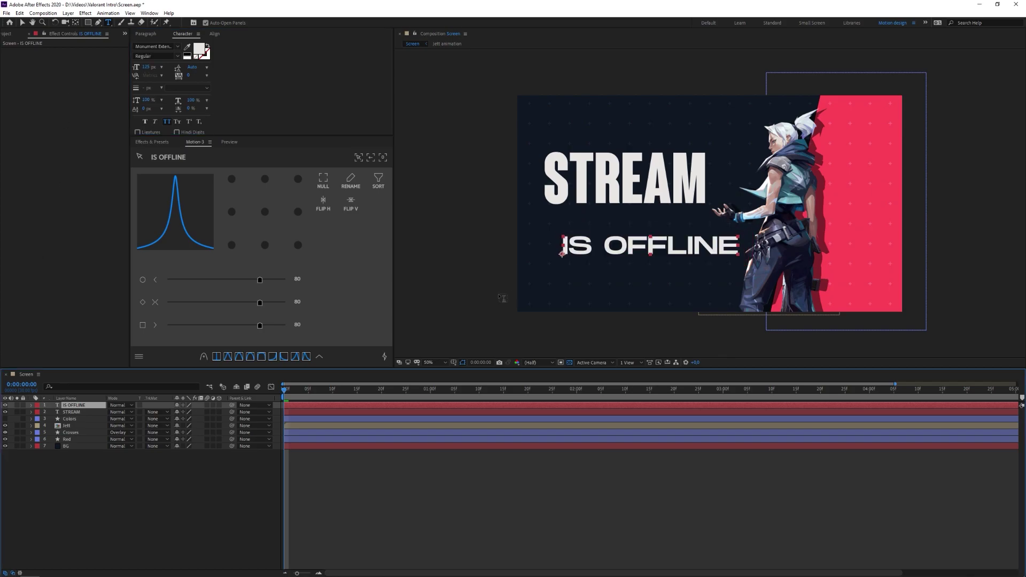
{"action": "left_click_drag", "start_coordinate": [590, 241], "coordinate": [571, 201]}
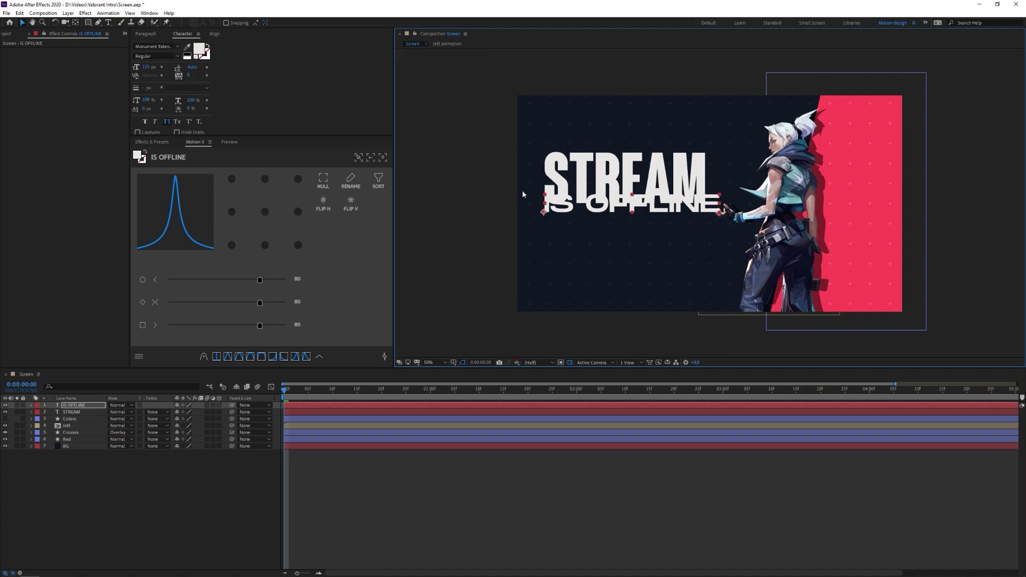
{"action": "left_click_drag", "start_coordinate": [148, 67], "coordinate": [144, 68]}
{"action": "left_click_drag", "start_coordinate": [588, 207], "coordinate": [589, 220]}
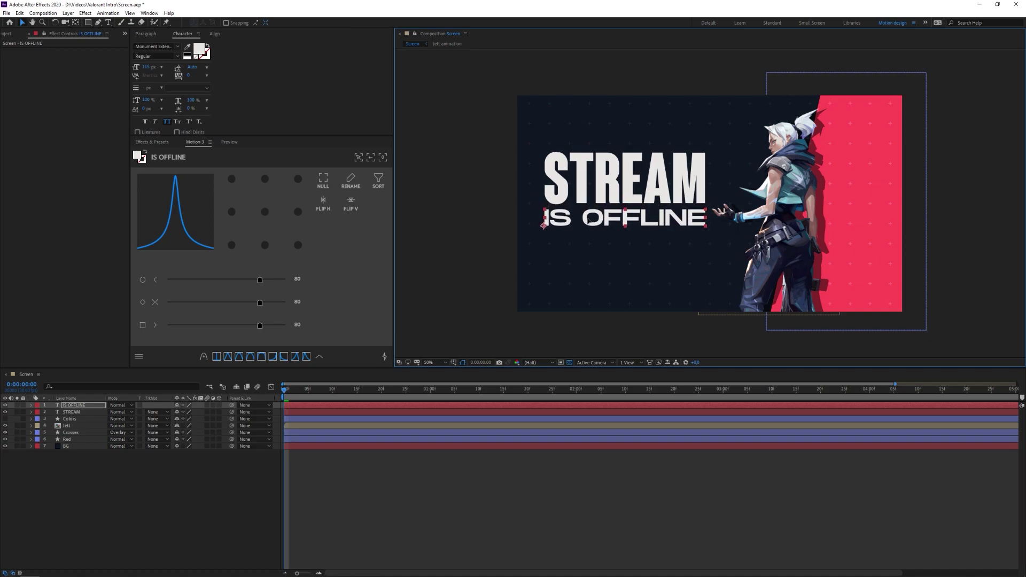
{"action": "left_click", "coordinate": [187, 47]}
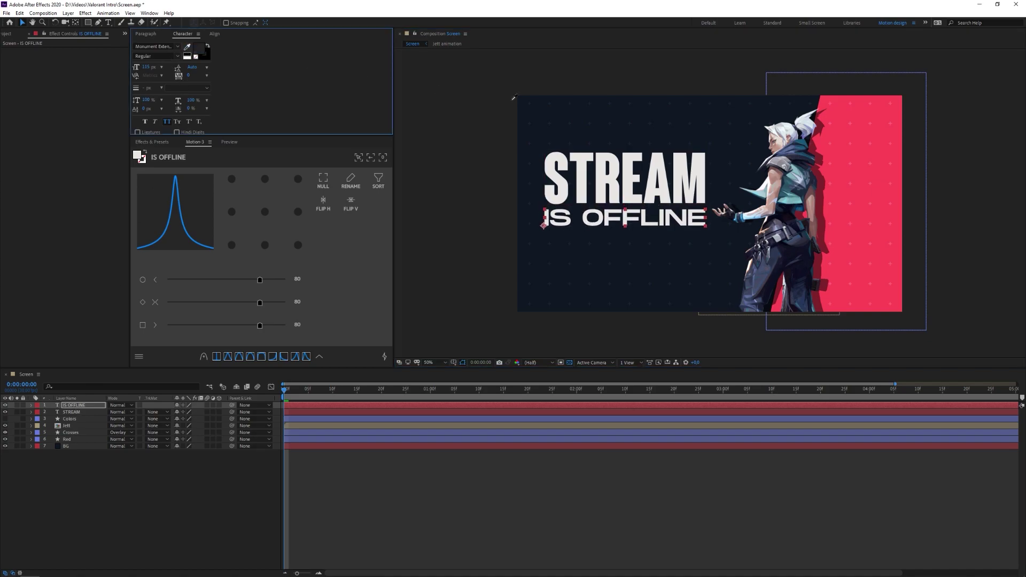
{"action": "left_click", "coordinate": [838, 147]}
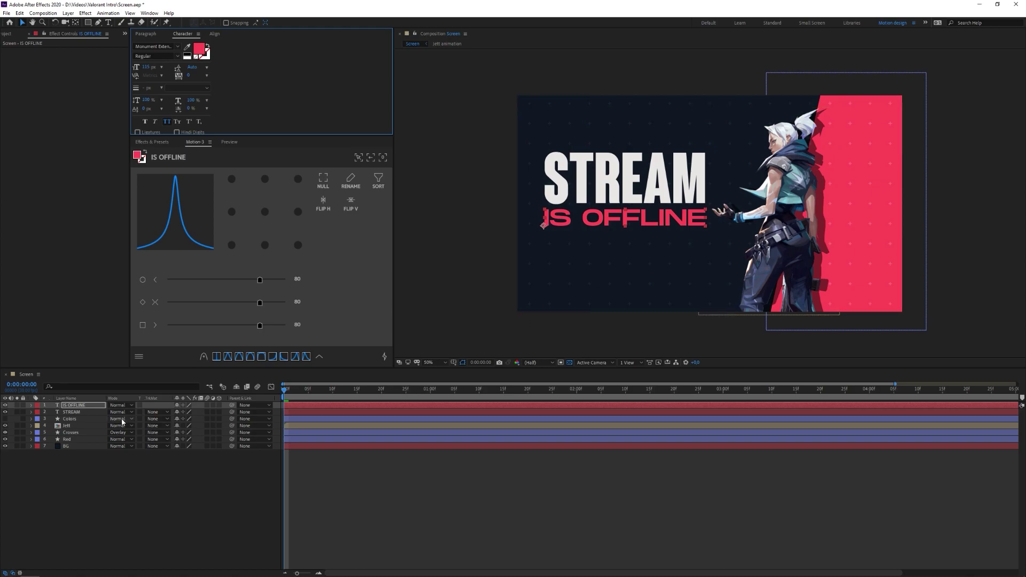
Display the proportional grid and move both text layers down together until they are vertically centred in the frame.
{"action": "left_click", "coordinate": [71, 413], "text": "shift"}
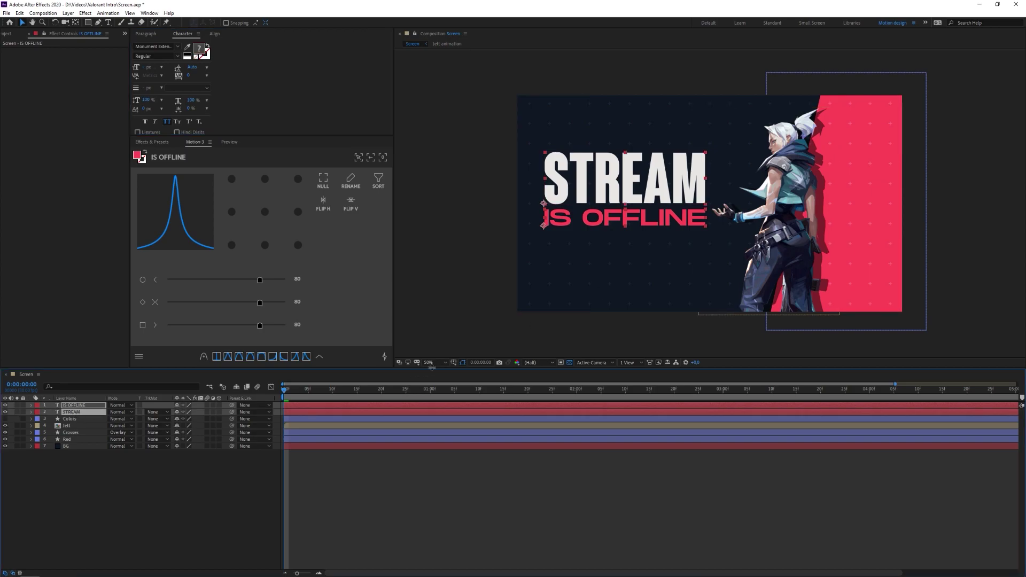
{"action": "left_click", "coordinate": [452, 362]}
{"action": "left_click", "coordinate": [467, 392]}
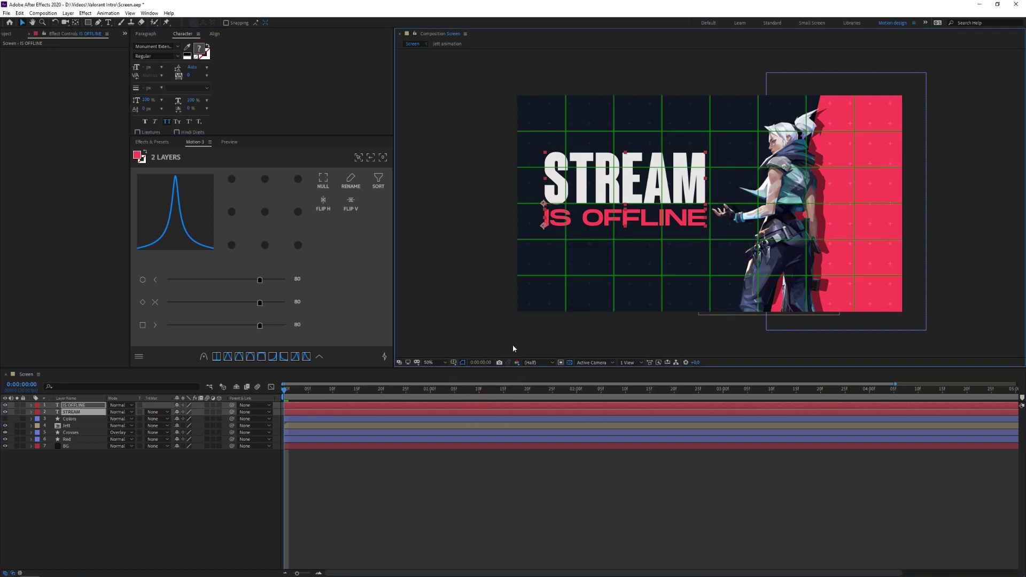
{"action": "key", "text": "shift+Down"}
{"action": "key", "text": "shift+Down"}
{"action": "key", "text": "shift+Down"}
{"action": "key", "text": "shift+Down"}
{"action": "key", "text": "shift+Down"}
{"action": "key", "text": "shift+Down"}
{"action": "key", "text": "shift+Down"}
{"action": "key", "text": "shift+Down"}
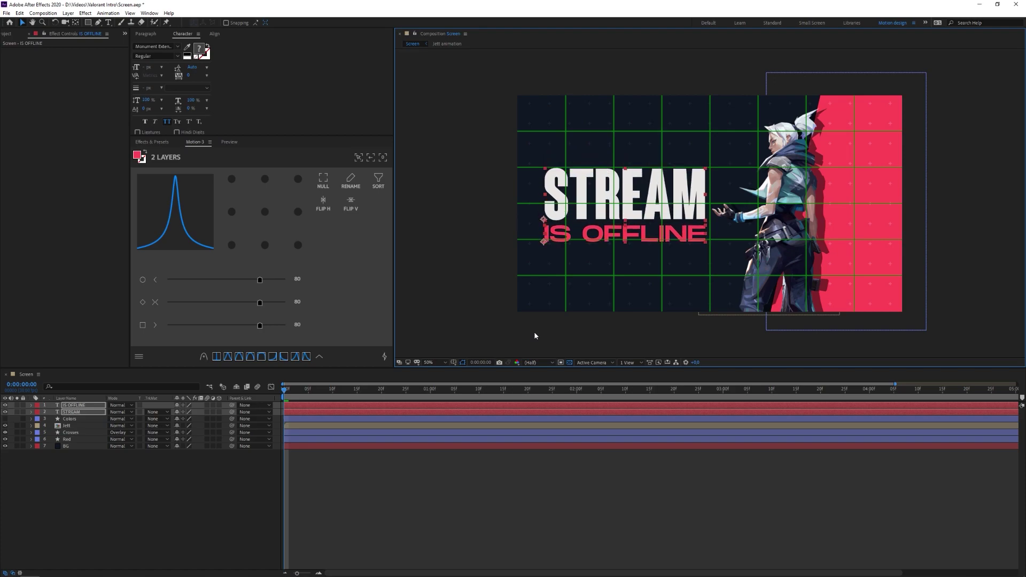
{"action": "key", "text": "Up"}
{"action": "key", "text": "Up"}
{"action": "key", "text": "Up"}
{"action": "key", "text": "Up"}
{"action": "key", "text": "Up"}
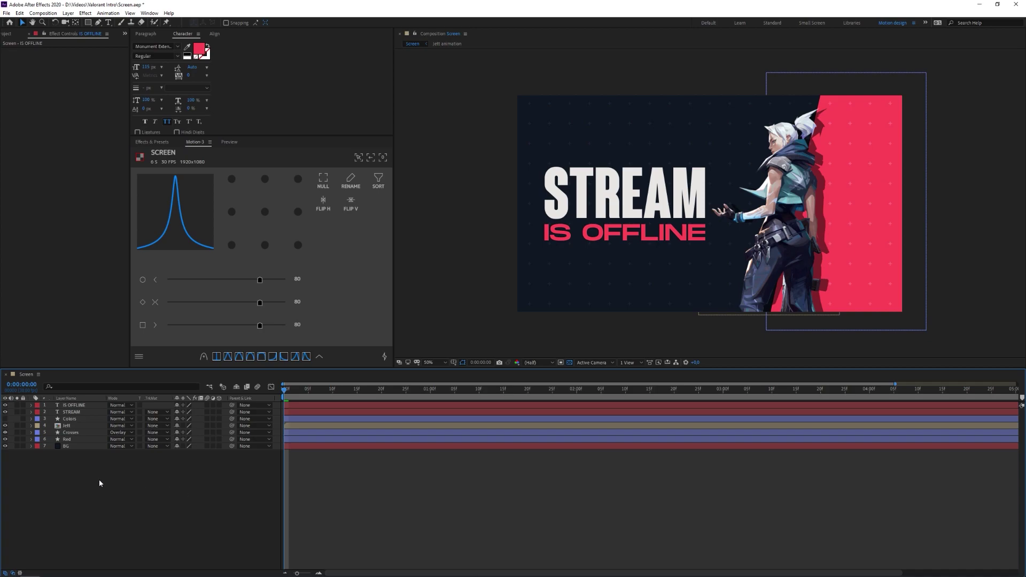
{"action": "right_click", "coordinate": [99, 480]}
{"action": "key", "text": "Escape"}
{"action": "left_click", "coordinate": [560, 199]}
{"action": "left_click", "coordinate": [568, 243]}
{"action": "left_click", "coordinate": [406, 404]}
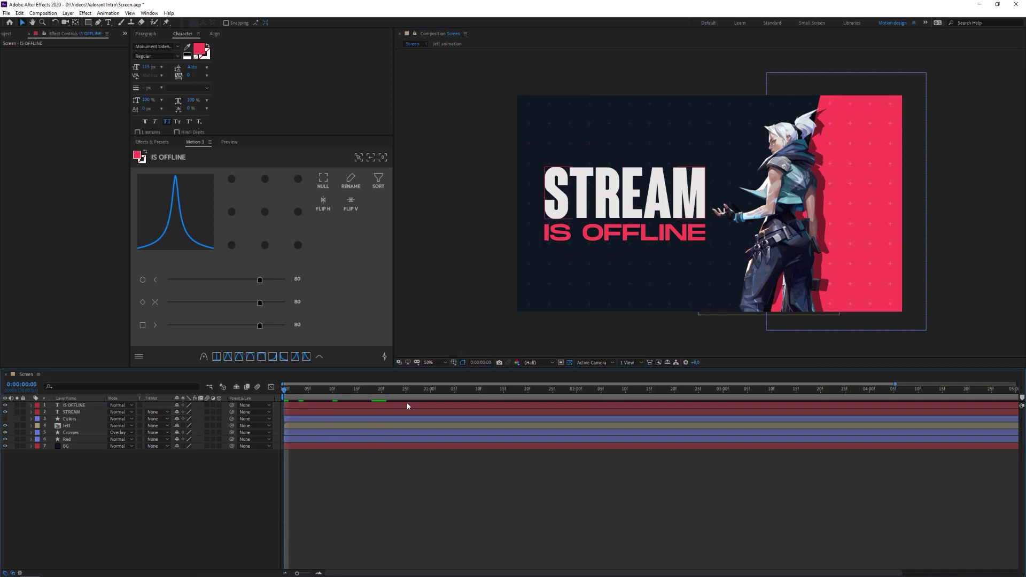
Add a null object and parent the STREAM and IS OFFLINE text layers to it.
{"action": "right_click", "coordinate": [152, 408]}
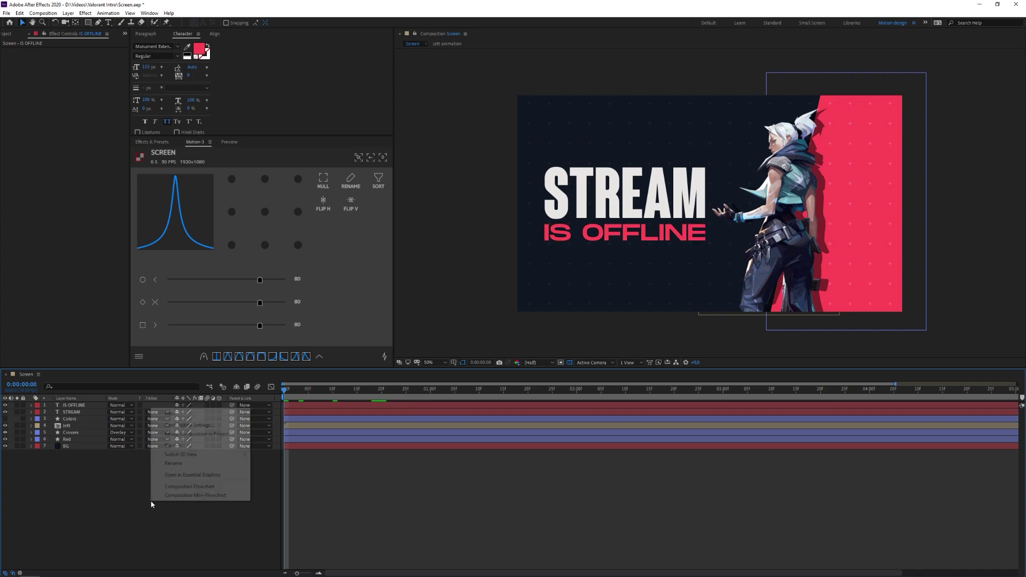
{"action": "mouse_move", "coordinate": [173, 419]}
{"action": "left_click", "coordinate": [289, 450]}
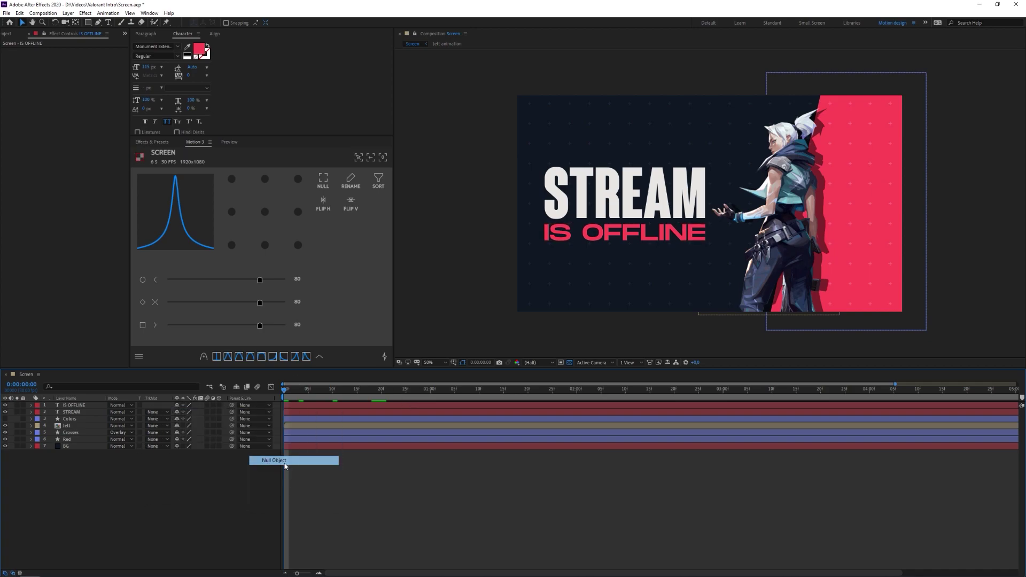
{"action": "left_click", "coordinate": [83, 420], "text": "ctrl"}
{"action": "left_click_drag", "start_coordinate": [232, 412], "coordinate": [73, 407]}
Scale up the null to enlarge both texts together, and delete the null.
{"action": "left_click", "coordinate": [73, 406]}
{"action": "key", "text": "s"}
{"action": "left_click_drag", "start_coordinate": [186, 412], "coordinate": [204, 410]}
{"action": "left_click", "coordinate": [76, 406]}
{"action": "key", "text": "Delete"}
Reposition both enlarged text layers together on the dark area so their ends reach Jett's arm.
{"action": "left_click", "coordinate": [77, 406]}
{"action": "left_click", "coordinate": [81, 412], "text": "ctrl"}
{"action": "left_click_drag", "start_coordinate": [544, 213], "coordinate": [614, 197]}
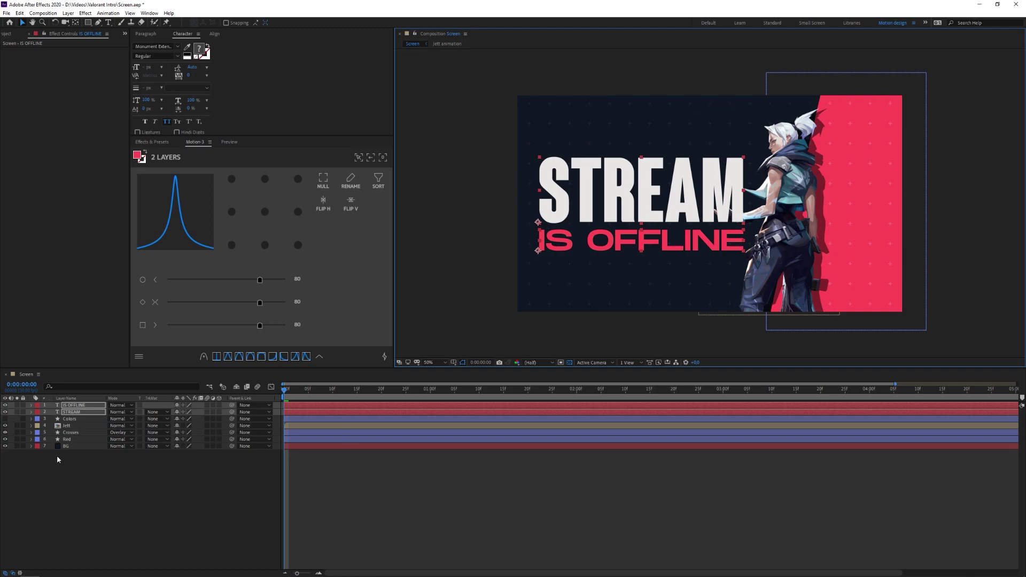
Bring the Jett layer to the top of the layer stack, in front of both texts.
{"action": "left_click", "coordinate": [66, 425]}
{"action": "key", "text": "ctrl+bracketright"}
{"action": "key", "text": "ctrl+bracketright"}
{"action": "key", "text": "ctrl+bracketright"}
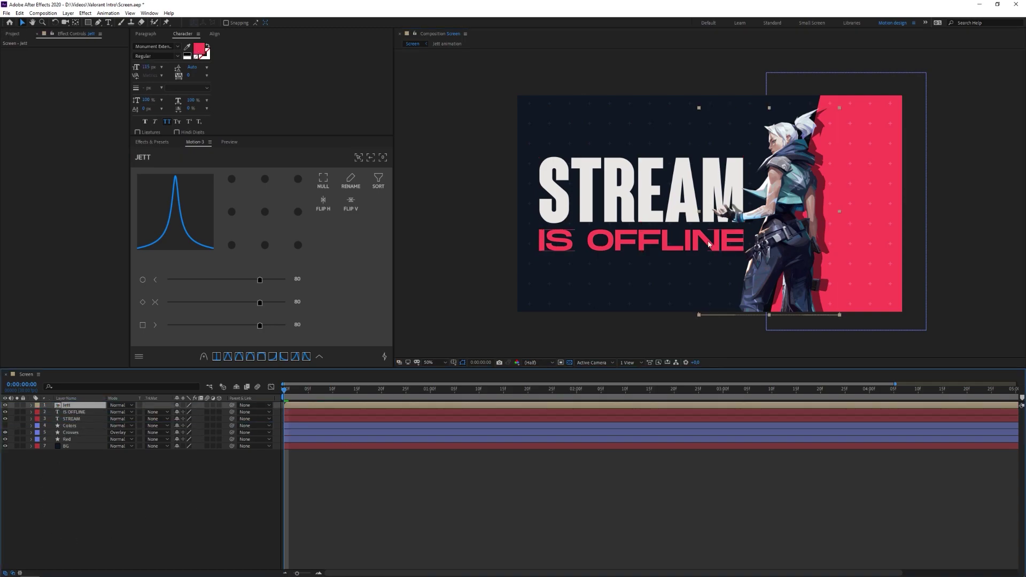
Shift the Jett and Red layers together slightly to the right, away from the title text, and save the project.
{"action": "left_click", "coordinate": [68, 439]}
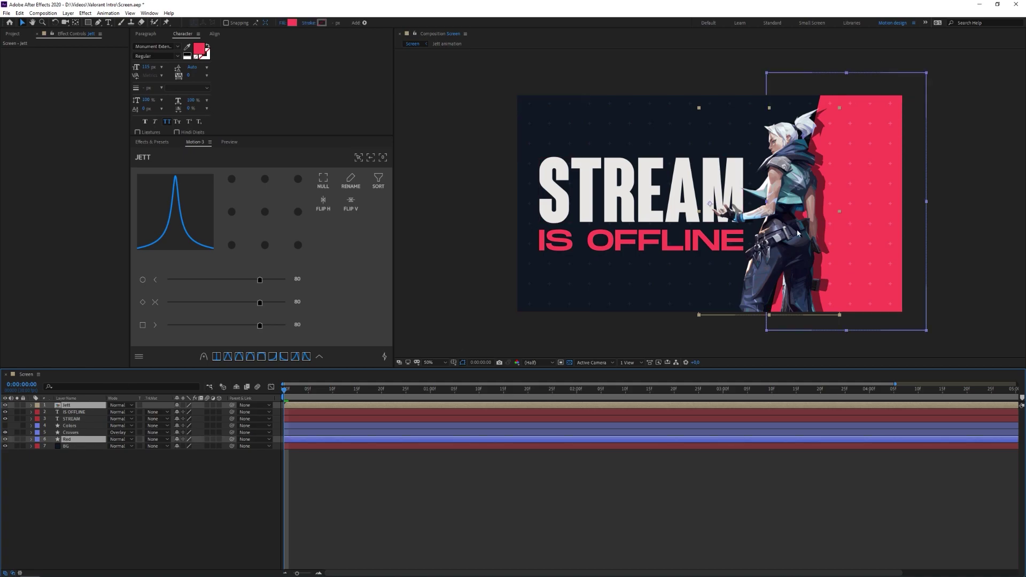
{"action": "left_click_drag", "start_coordinate": [803, 225], "coordinate": [813, 224]}
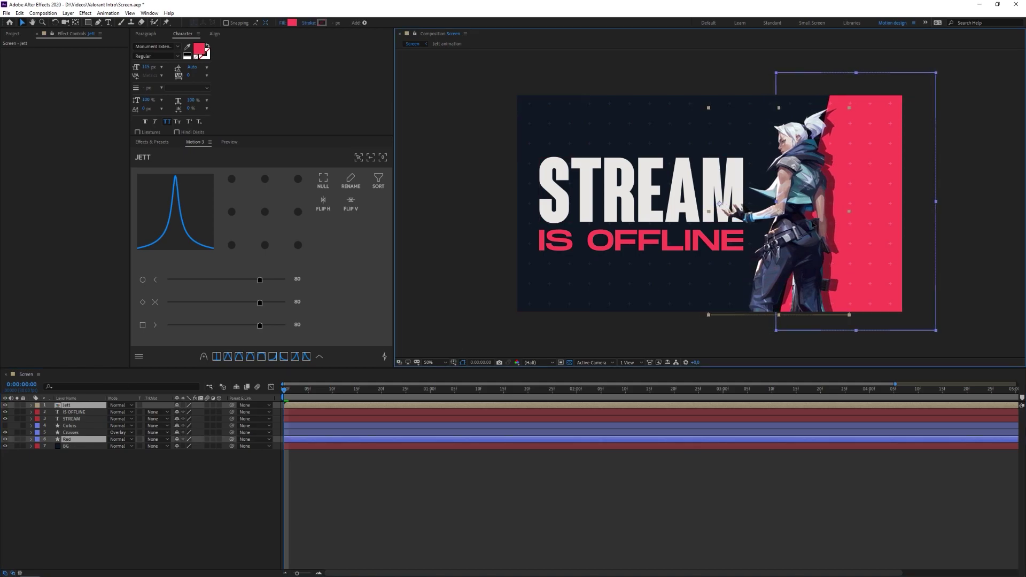
{"action": "left_click", "coordinate": [357, 503]}
{"action": "key", "text": "ctrl+s"}
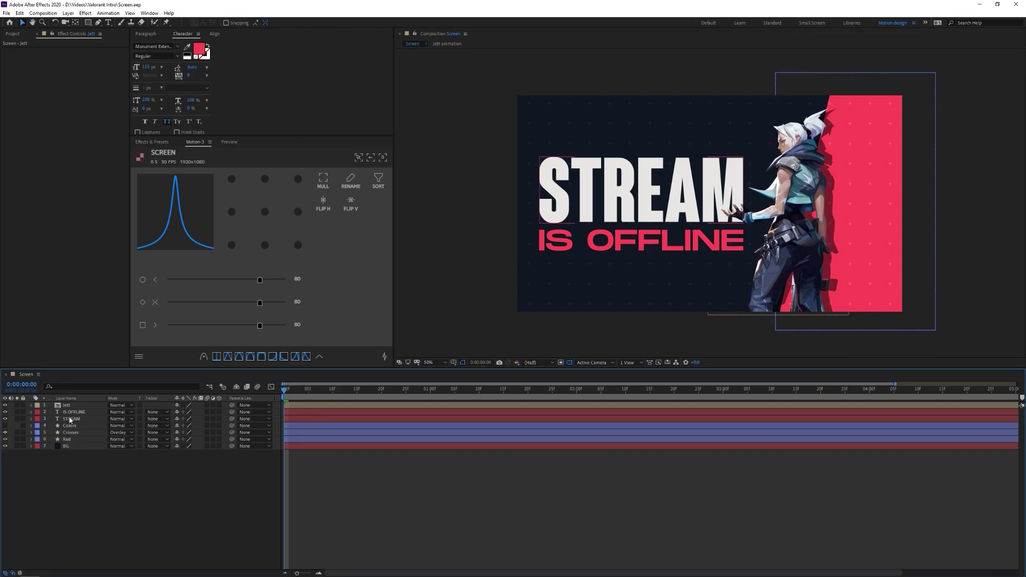
Move the STREAM layer above IS OFFLINE and add an Opacity text animator set to 0% to it.
{"action": "left_click_drag", "start_coordinate": [80, 421], "coordinate": [67, 411]}
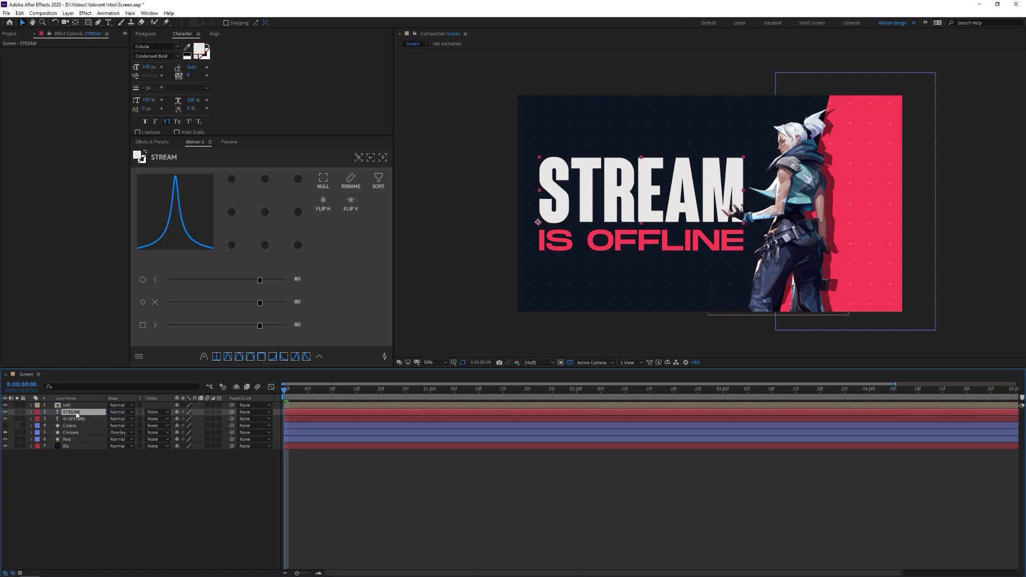
{"action": "key", "text": "F2"}
{"action": "left_click", "coordinate": [31, 412]}
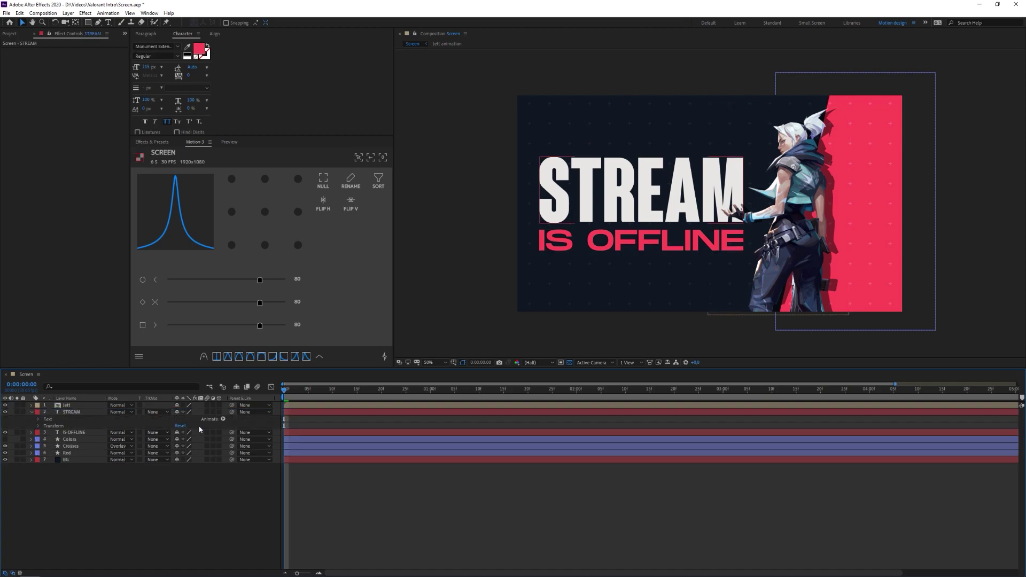
{"action": "left_click", "coordinate": [223, 419]}
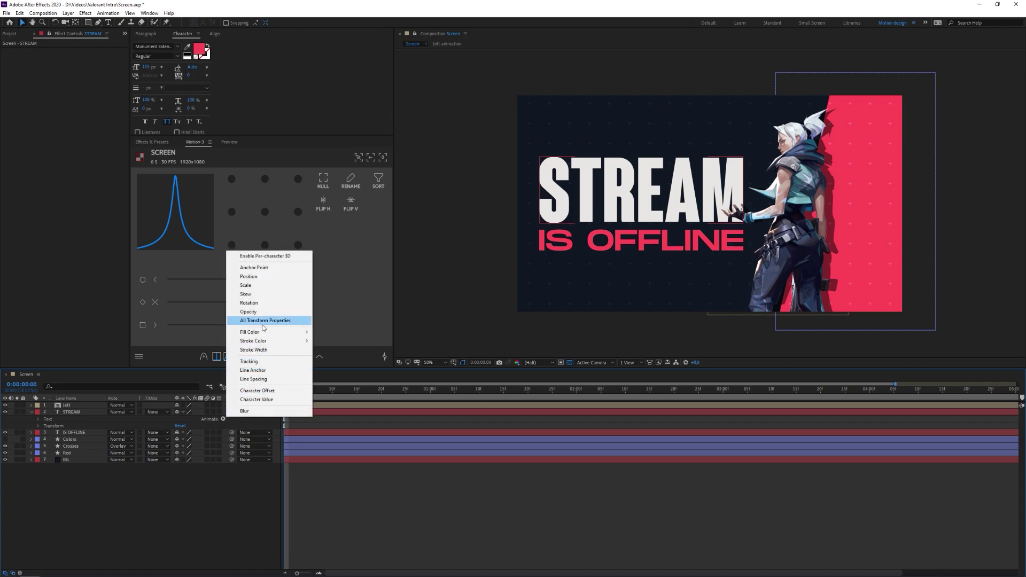
{"action": "left_click", "coordinate": [247, 309]}
{"action": "left_click", "coordinate": [260, 432]}
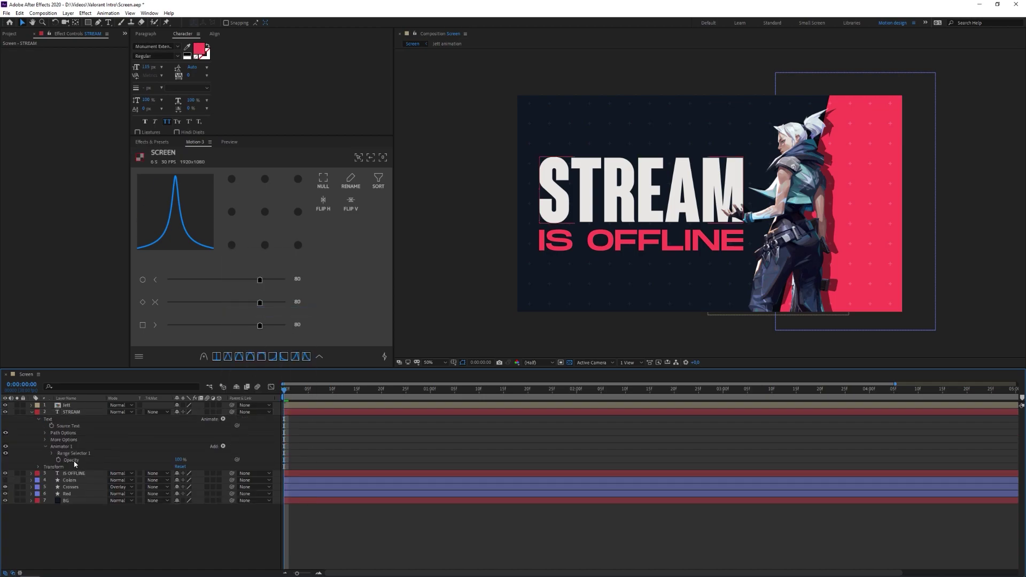
{"action": "left_click_drag", "start_coordinate": [172, 456], "coordinate": [101, 453]}
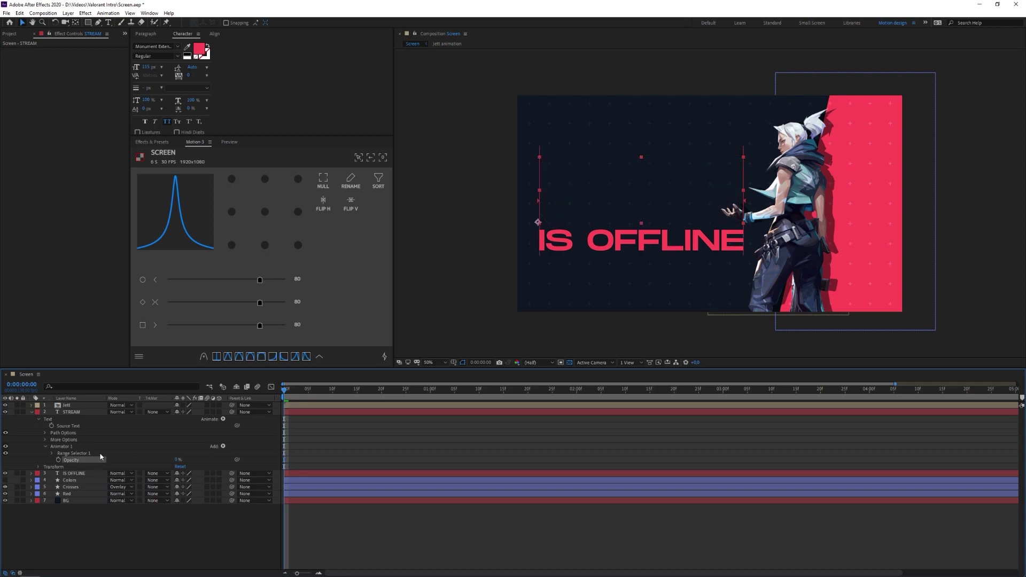
Set Smoothness to 0% in the advanced options of the STREAM animator's range selector.
{"action": "left_click", "coordinate": [51, 453]}
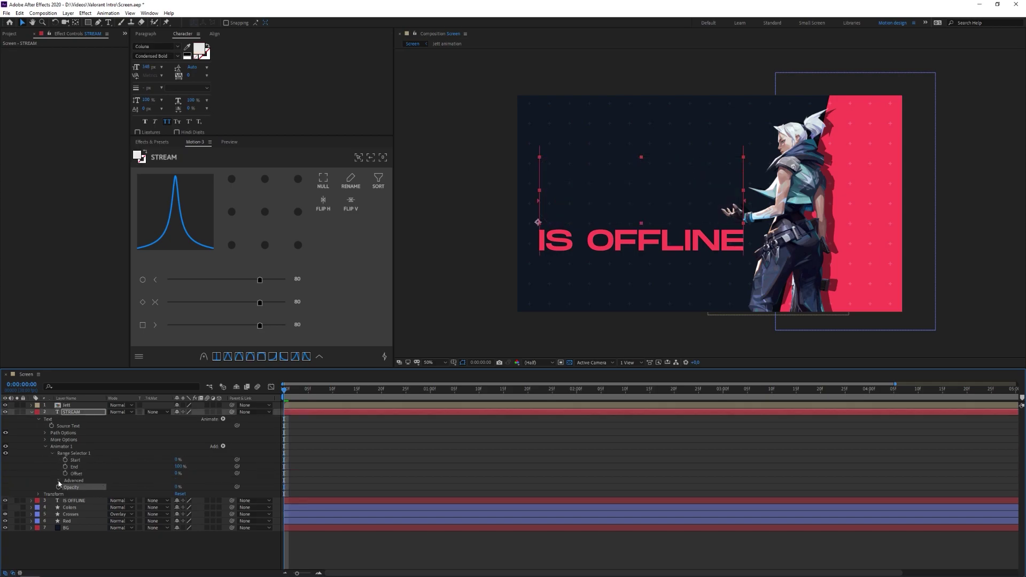
{"action": "left_click", "coordinate": [59, 481]}
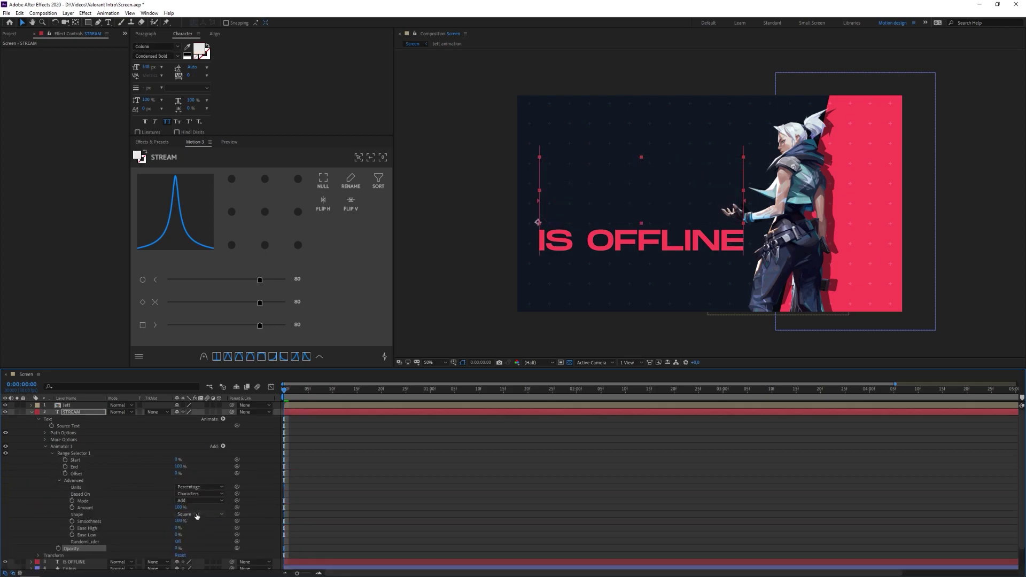
{"action": "left_click", "coordinate": [178, 520]}
{"action": "type", "text": "0"}
{"action": "key", "text": "Return"}
Keyframe the range selector's End from 0% at the first frame to 100% at 1 second.
{"action": "left_click", "coordinate": [286, 495]}
{"action": "type", "text": "0"}
{"action": "key", "text": "Return"}
{"action": "left_click", "coordinate": [64, 466]}
{"action": "left_click", "coordinate": [296, 472]}
{"action": "key", "text": "space"}
{"action": "left_click_drag", "start_coordinate": [381, 416], "coordinate": [431, 417]}
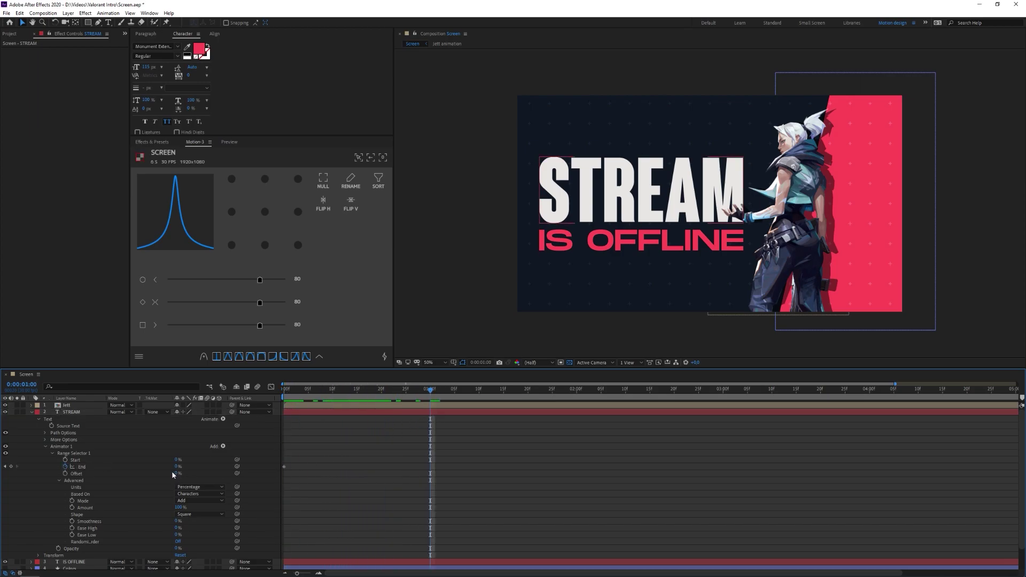
{"action": "left_click_drag", "start_coordinate": [177, 470], "coordinate": [295, 457]}
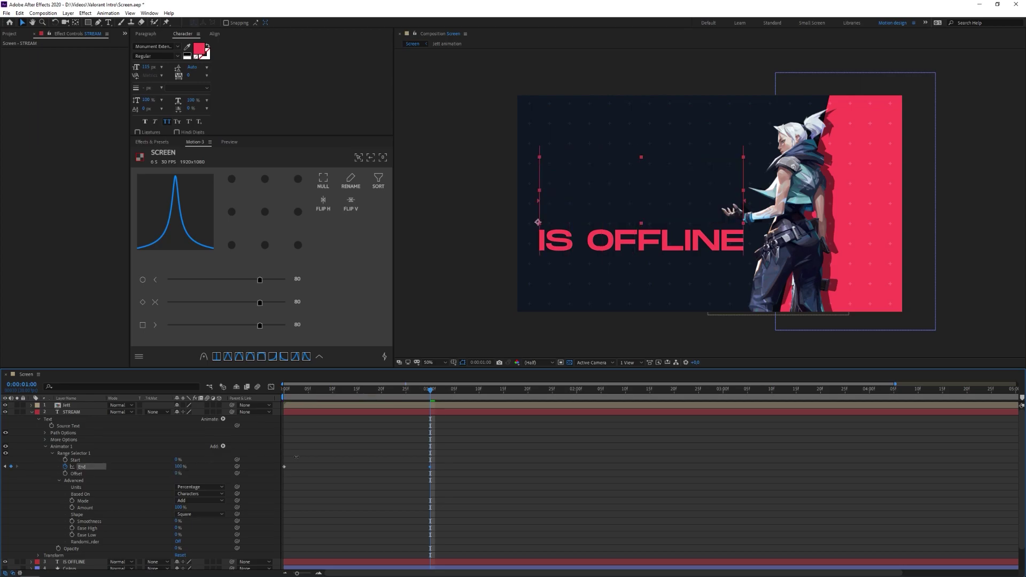
{"action": "left_click", "coordinate": [355, 485]}
Keyframe the range selector's Start from 0% at frame 15 to 100% at 1 second 15 frames, and preview the letter animation.
{"action": "left_click", "coordinate": [357, 389]}
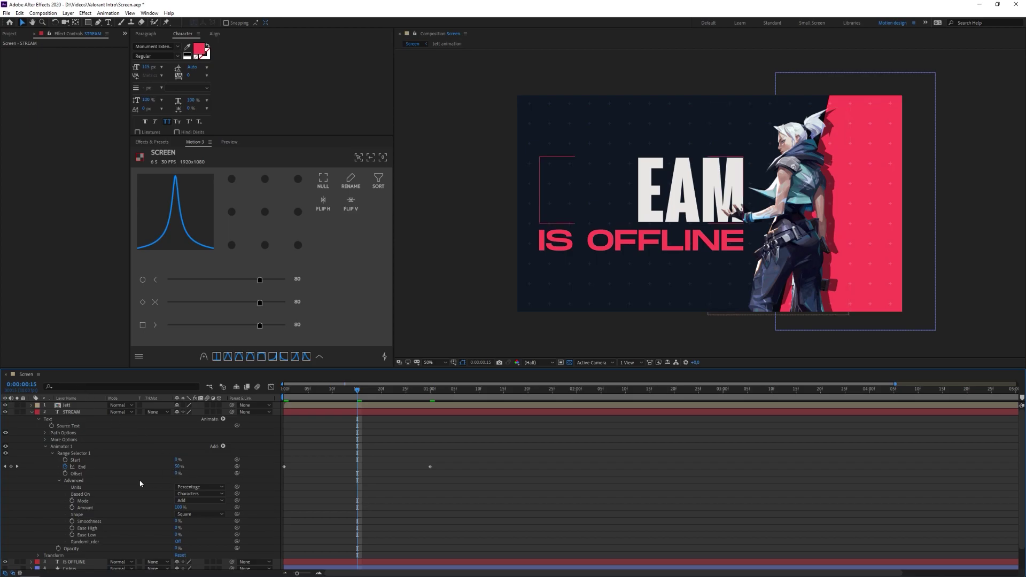
{"action": "left_click", "coordinate": [65, 460]}
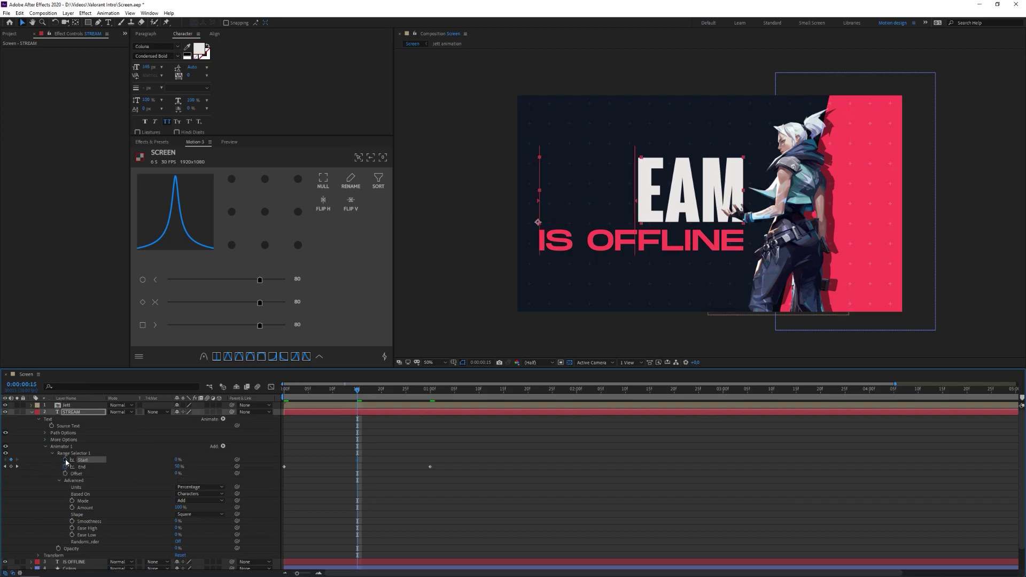
{"action": "left_click", "coordinate": [302, 466]}
{"action": "left_click_drag", "start_coordinate": [370, 393], "coordinate": [503, 423]}
{"action": "left_click", "coordinate": [177, 460]}
{"action": "type", "text": "100"}
{"action": "key", "text": "Return"}
{"action": "left_click", "coordinate": [402, 495]}
{"action": "key", "text": "space"}
{"action": "left_click_drag", "start_coordinate": [316, 389], "coordinate": [549, 405]}
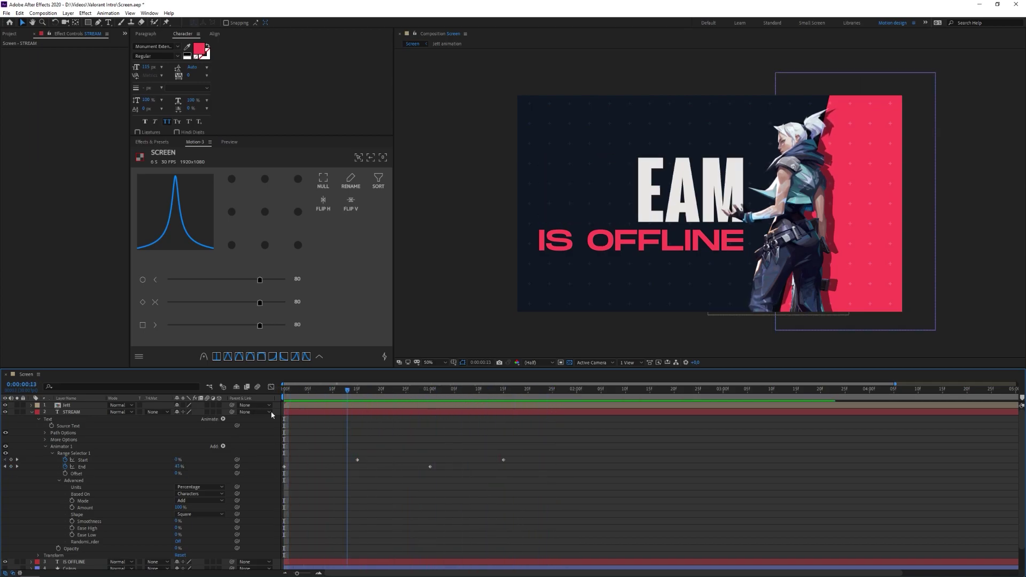
{"action": "left_click_drag", "start_coordinate": [780, 432], "coordinate": [588, 409]}
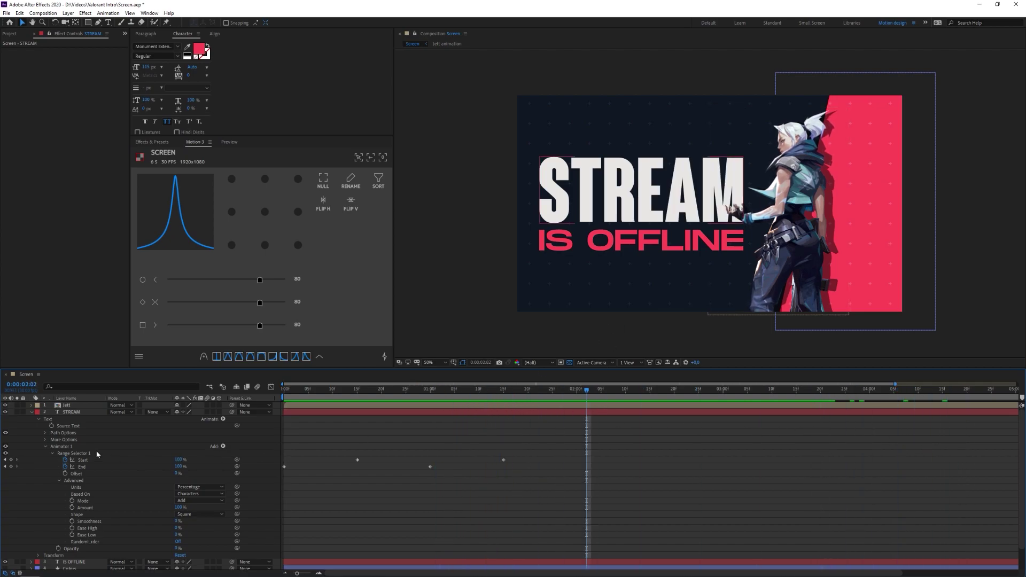
Duplicate the animated STREAM layer and delete the text animator from the lower copy.
{"action": "left_click", "coordinate": [30, 415]}
{"action": "left_click", "coordinate": [48, 413]}
{"action": "key", "text": "ctrl+d"}
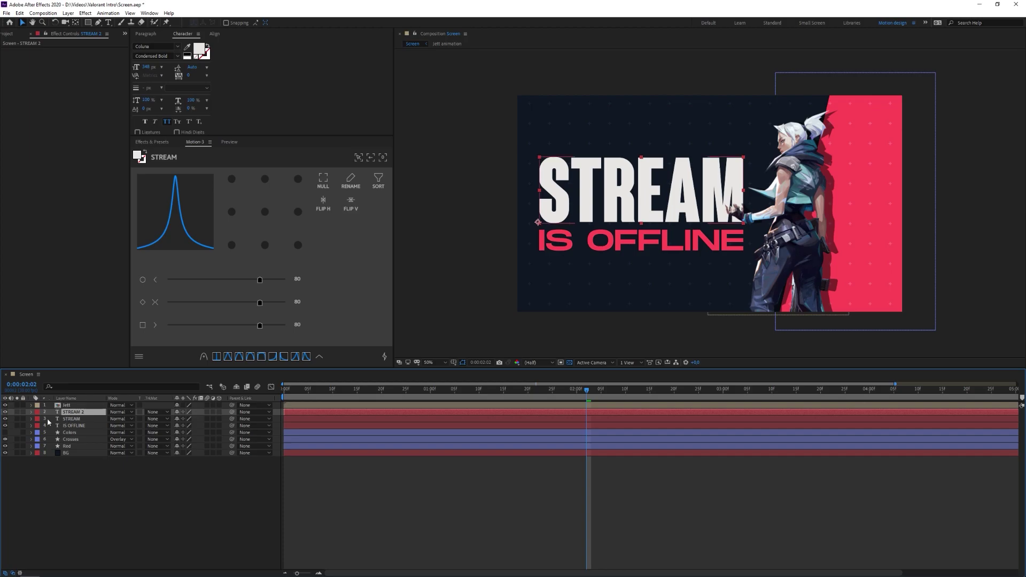
{"action": "left_click", "coordinate": [31, 419]}
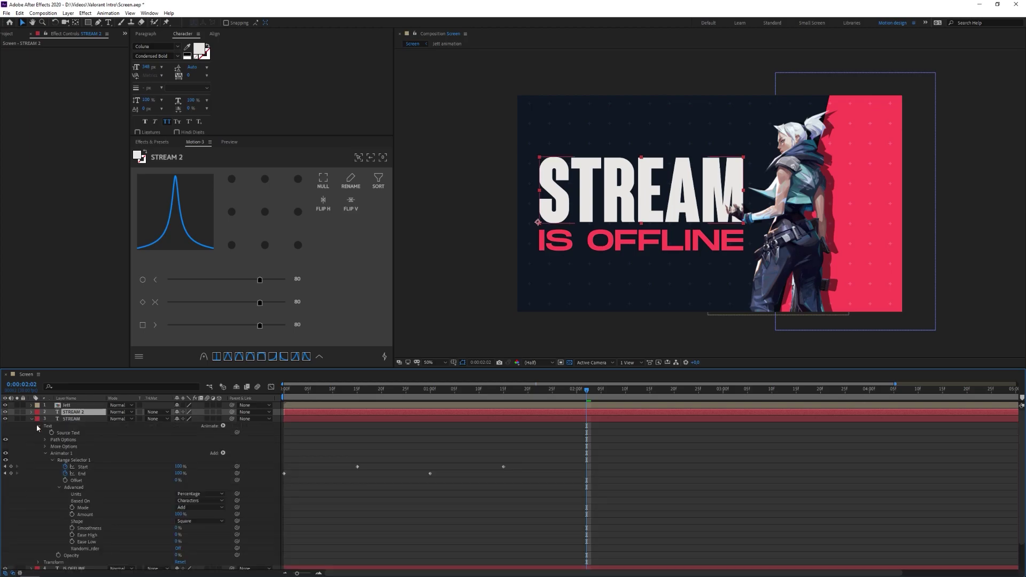
{"action": "left_click", "coordinate": [58, 455]}
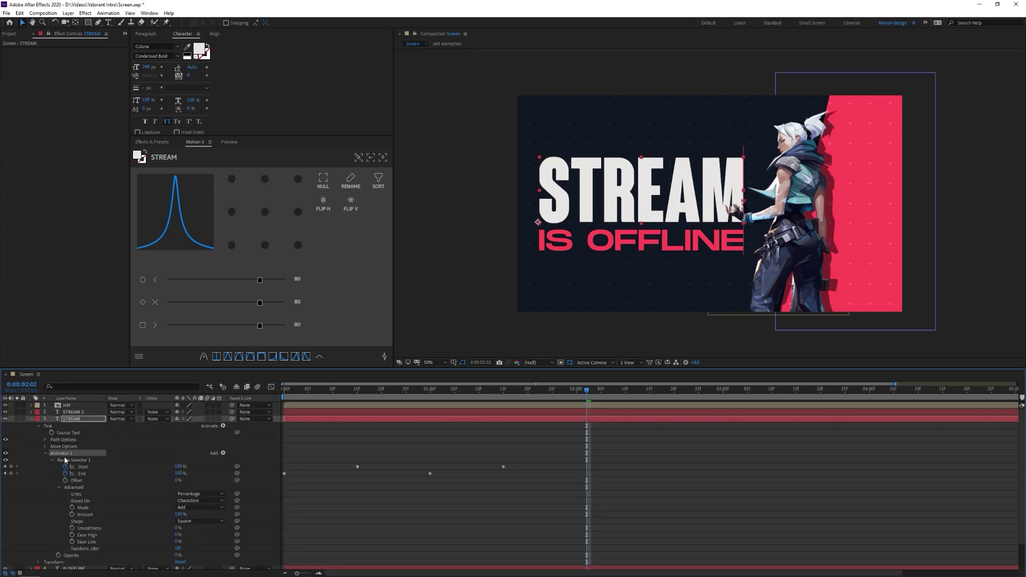
{"action": "key", "text": "Delete"}
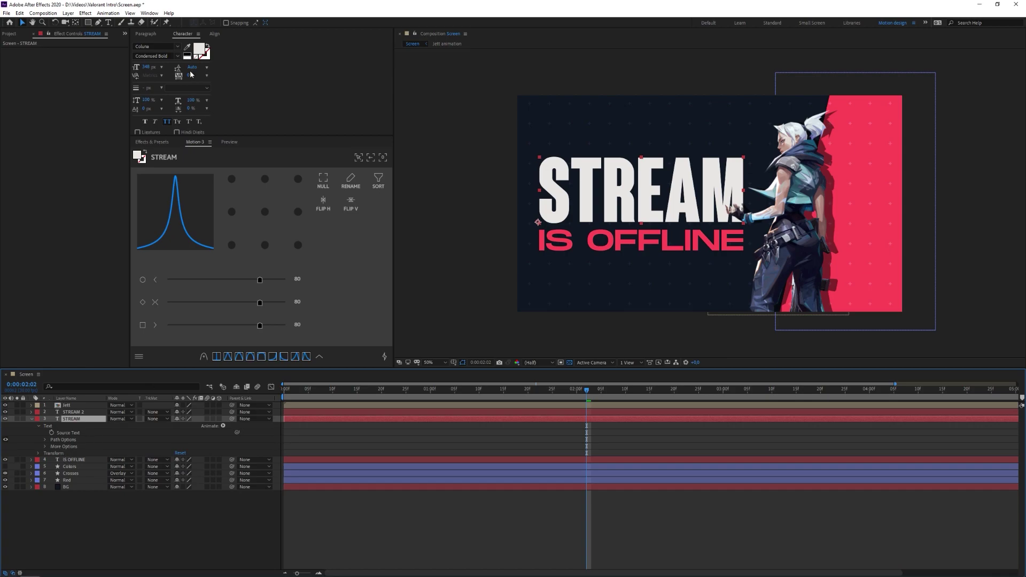
Turn the lower STREAM text into an outline without fill, with a 2 px stroke.
{"action": "left_click", "coordinate": [208, 48]}
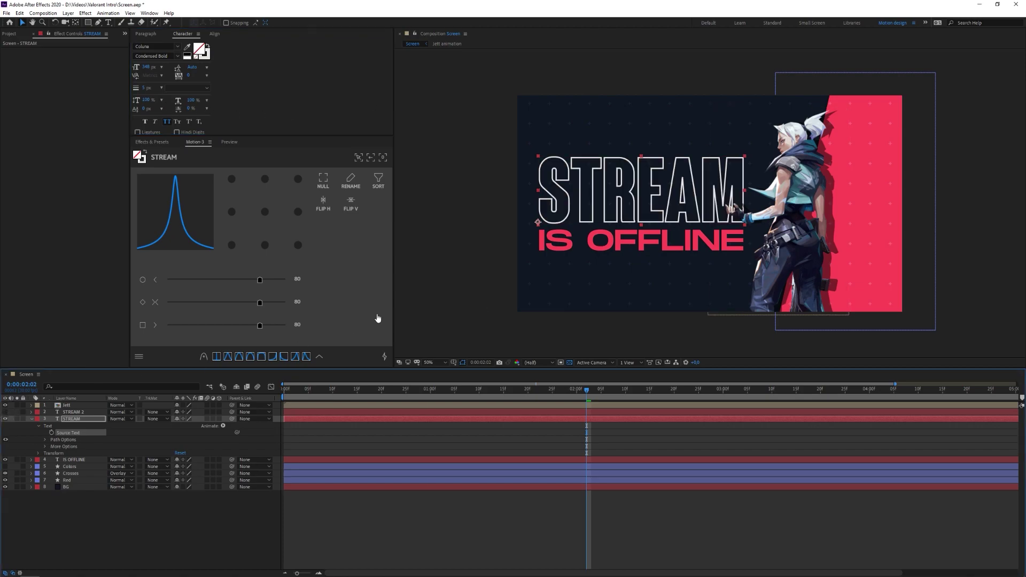
{"action": "left_click", "coordinate": [145, 89]}
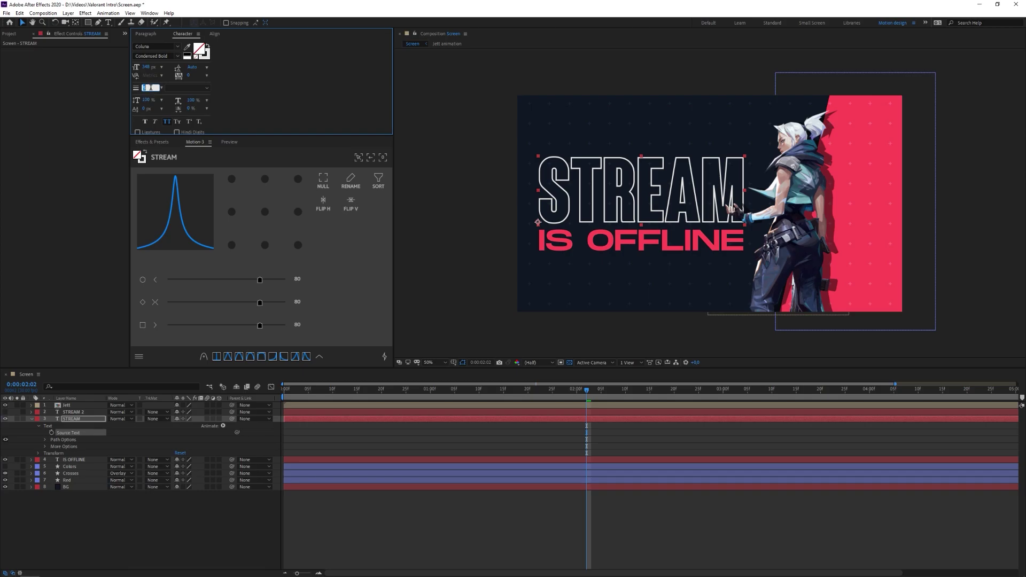
{"action": "type", "text": "2"}
{"action": "key", "text": "Return"}
{"action": "left_click", "coordinate": [94, 528]}
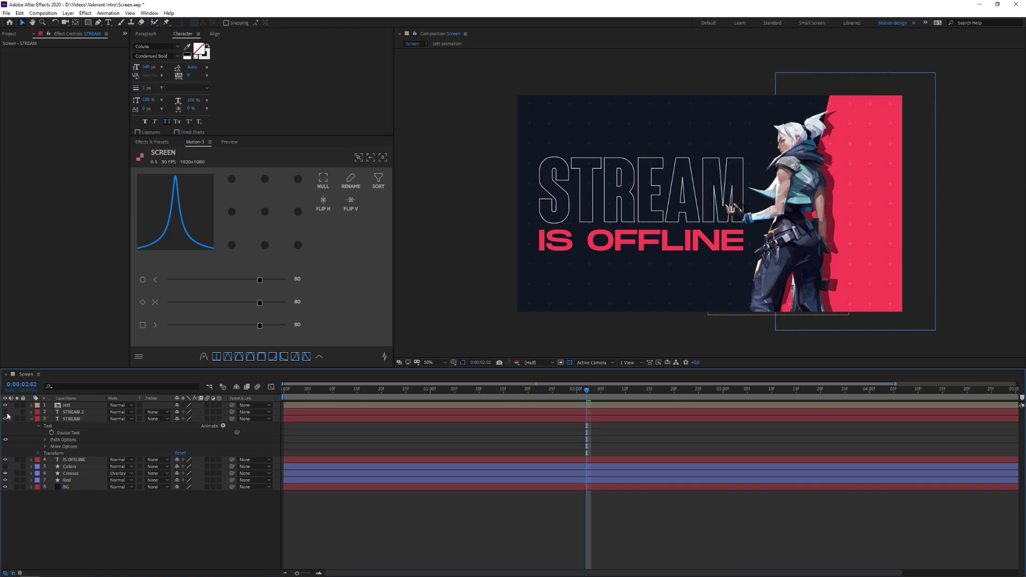
Show the solid STREAM 2 layer above the outlined text again and preview the combined letter animation.
{"action": "left_click", "coordinate": [6, 419]}
{"action": "left_click", "coordinate": [31, 419]}
{"action": "left_click_drag", "start_coordinate": [400, 390], "coordinate": [143, 425]}
{"action": "key", "text": "space"}
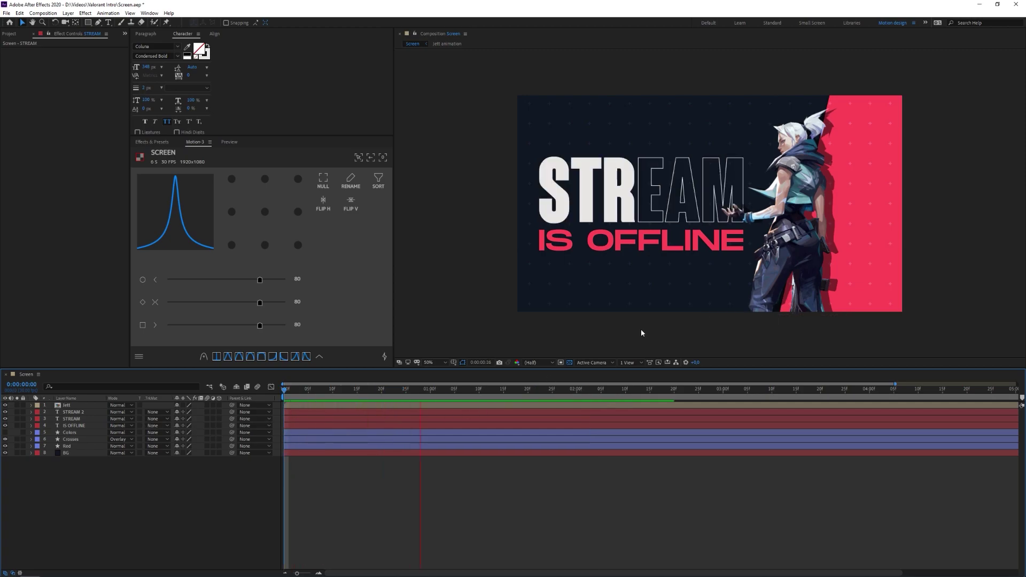
{"action": "key", "text": "space"}
{"action": "left_click_drag", "start_coordinate": [285, 391], "coordinate": [402, 454]}
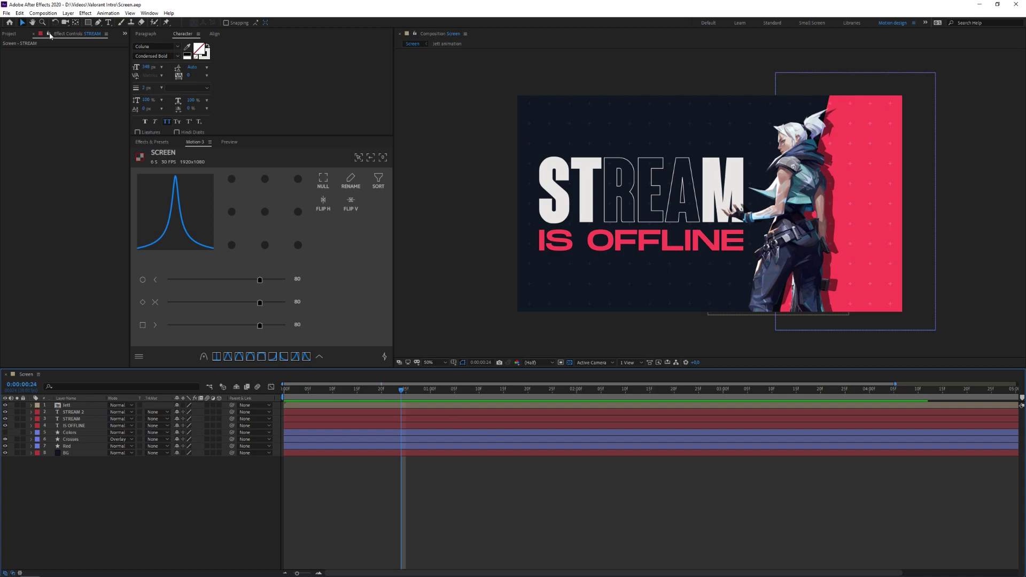
Create a new 1920 x 1080 composition named Shapes and turn off its transparency grid.
{"action": "left_click", "coordinate": [43, 13]}
{"action": "left_click", "coordinate": [59, 23]}
{"action": "type", "text": "Shapes"}
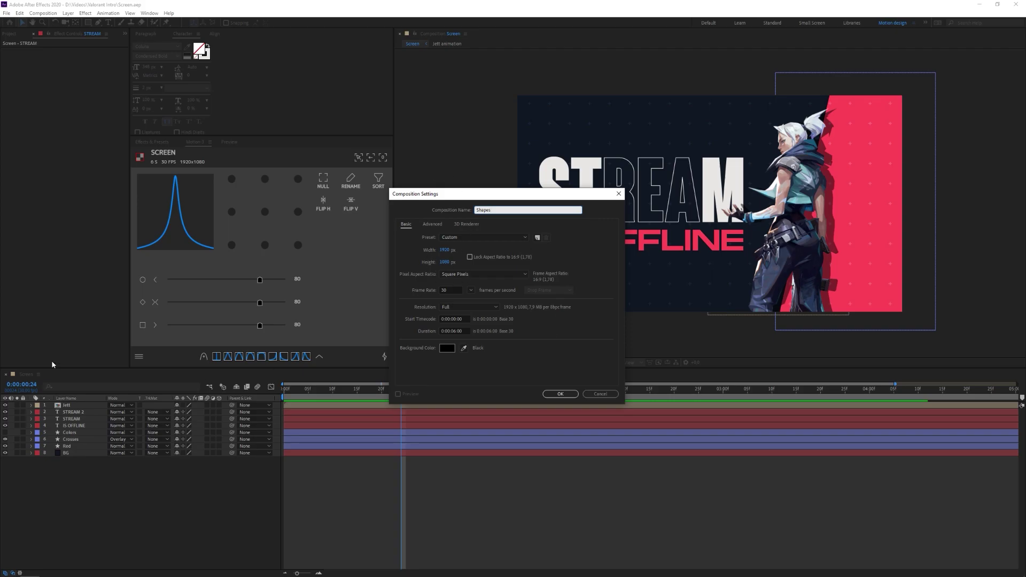
{"action": "key", "text": "Return"}
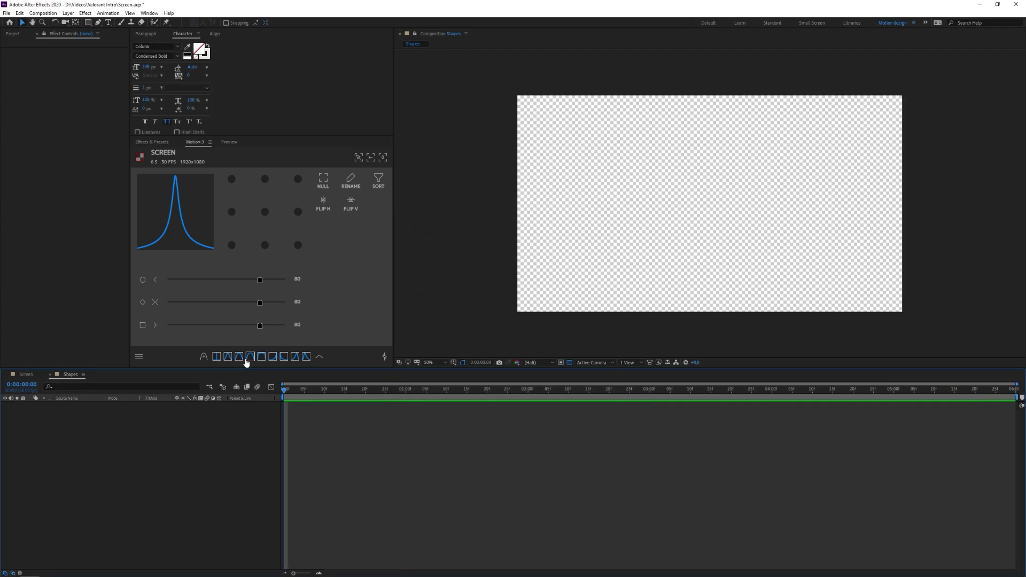
{"action": "left_click", "coordinate": [569, 363]}
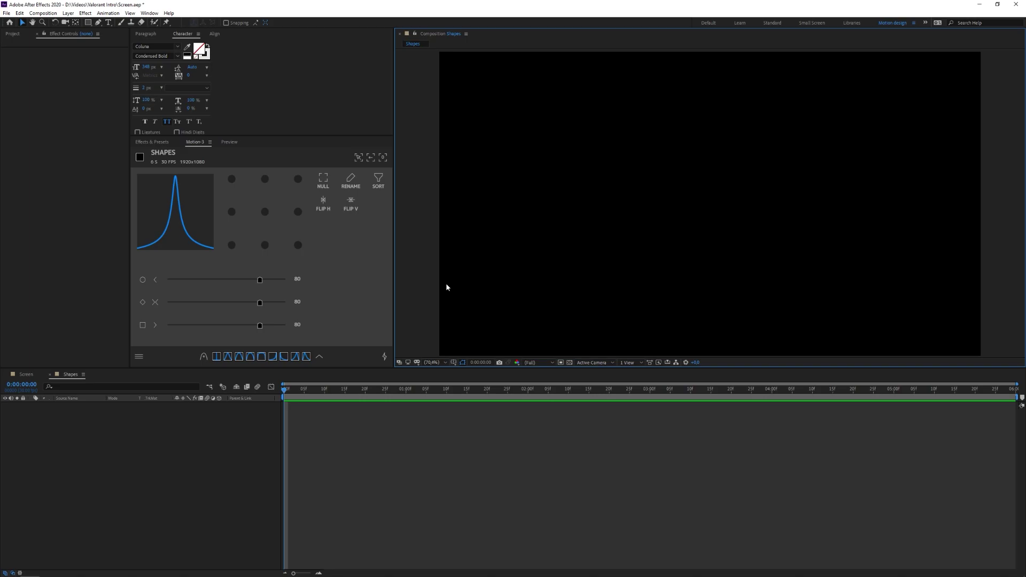
Draw a small red square left of the composition's centre and set its size to 50 by 50.
{"action": "left_click", "coordinate": [88, 22]}
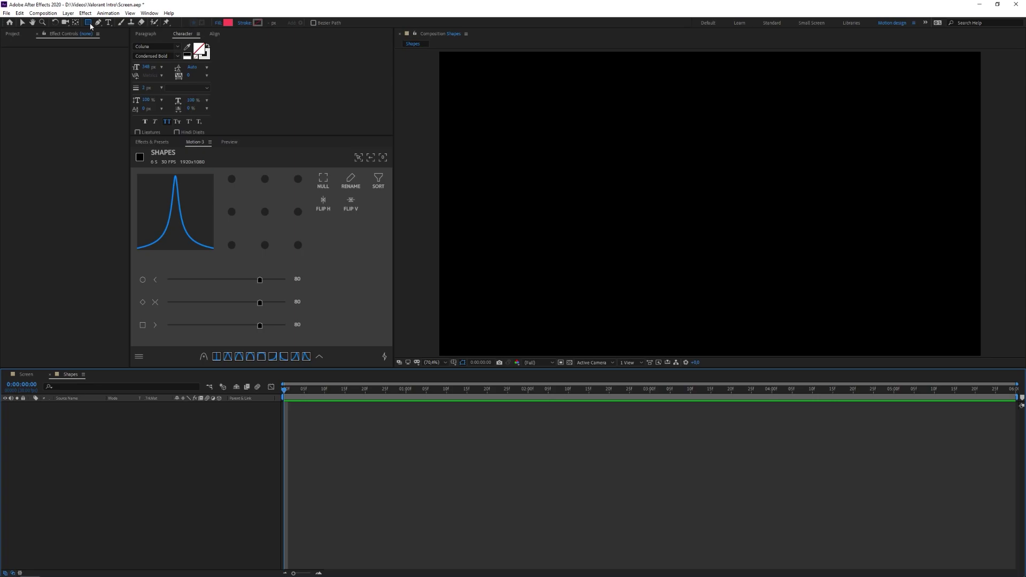
{"action": "left_click_drag", "start_coordinate": [649, 195], "coordinate": [659, 209]}
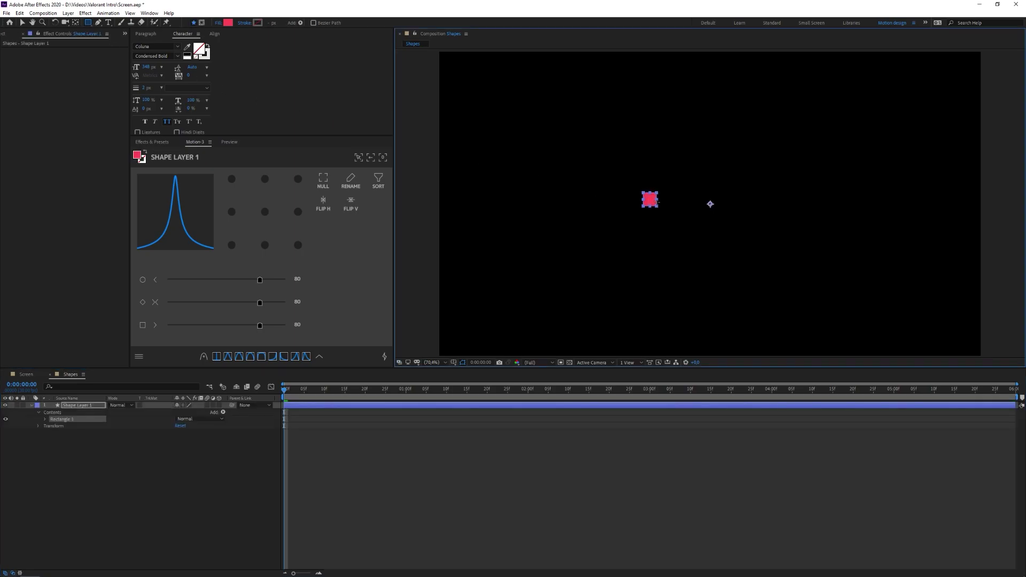
{"action": "key", "text": "u"}
{"action": "key", "text": "u"}
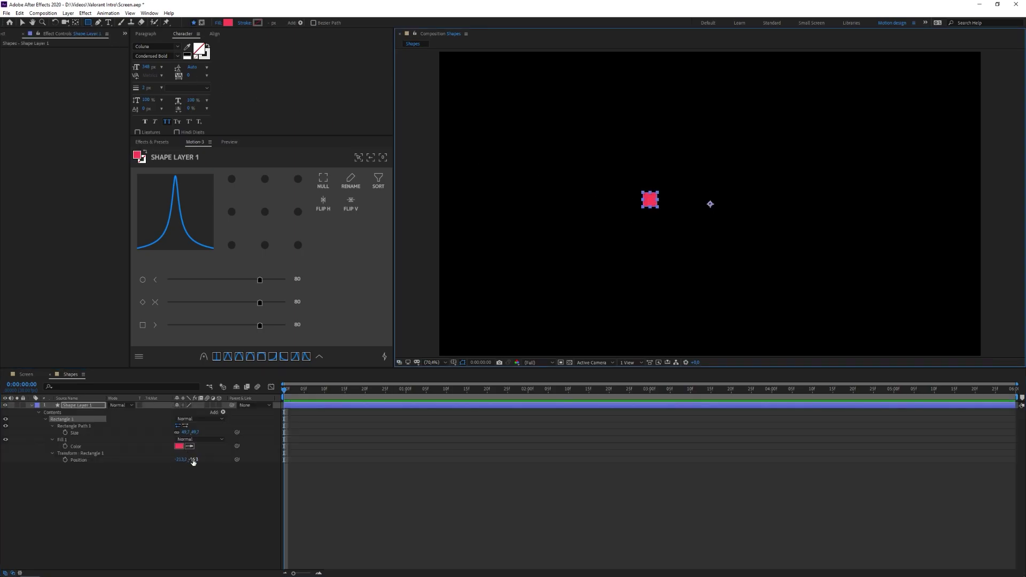
{"action": "left_click", "coordinate": [288, 487]}
{"action": "left_click", "coordinate": [193, 432]}
{"action": "type", "text": "50"}
{"action": "key", "text": "Return"}
Duplicate the red square's layer and move the copy to the right of the original.
{"action": "left_click", "coordinate": [79, 405]}
{"action": "key", "text": "ctrl+d"}
{"action": "key", "text": "v"}
{"action": "left_click_drag", "start_coordinate": [651, 208], "coordinate": [722, 209]}
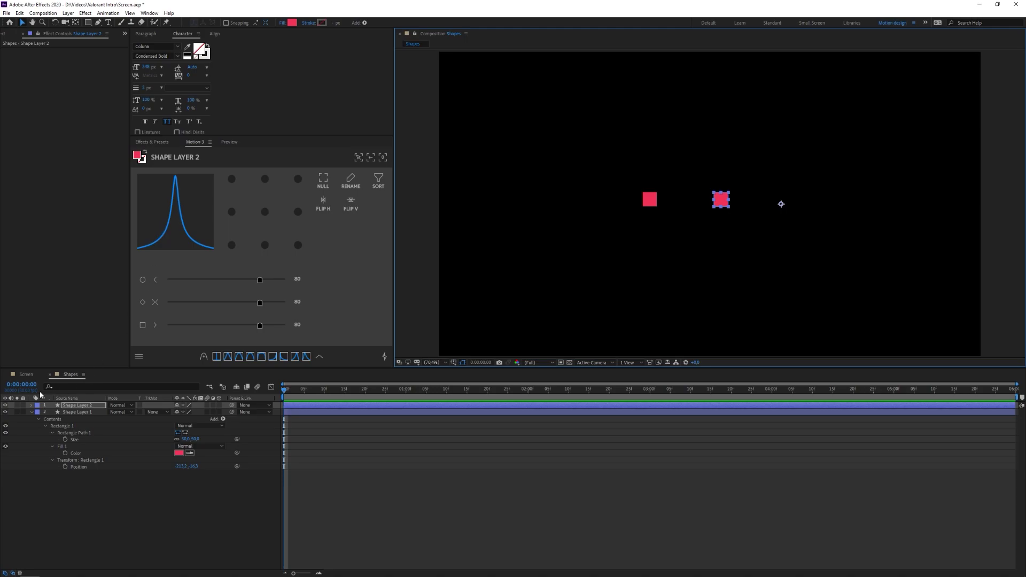
Copy the colour code of the text's stroke and return to the Screen composition.
{"action": "left_click", "coordinate": [206, 57]}
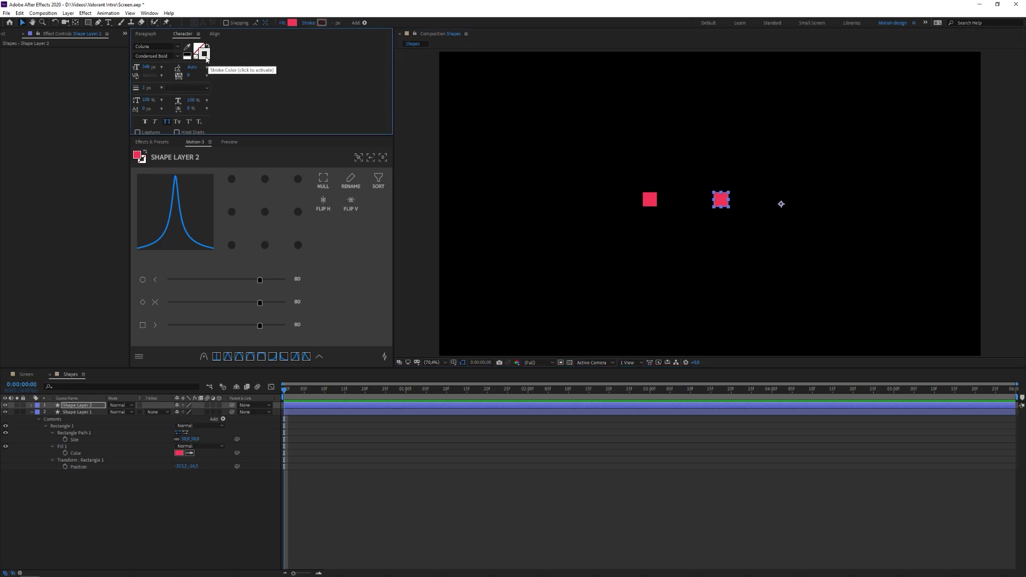
{"action": "left_click", "coordinate": [206, 57]}
{"action": "left_click_drag", "start_coordinate": [153, 114], "coordinate": [118, 115]}
{"action": "key", "text": "ctrl+c"}
{"action": "key", "text": "Return"}
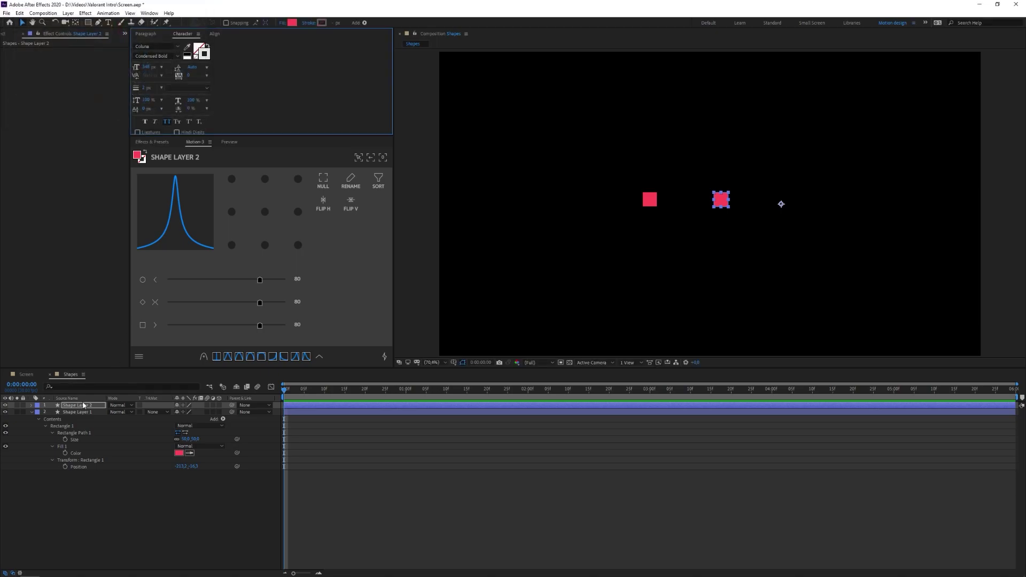
{"action": "left_click", "coordinate": [26, 374]}
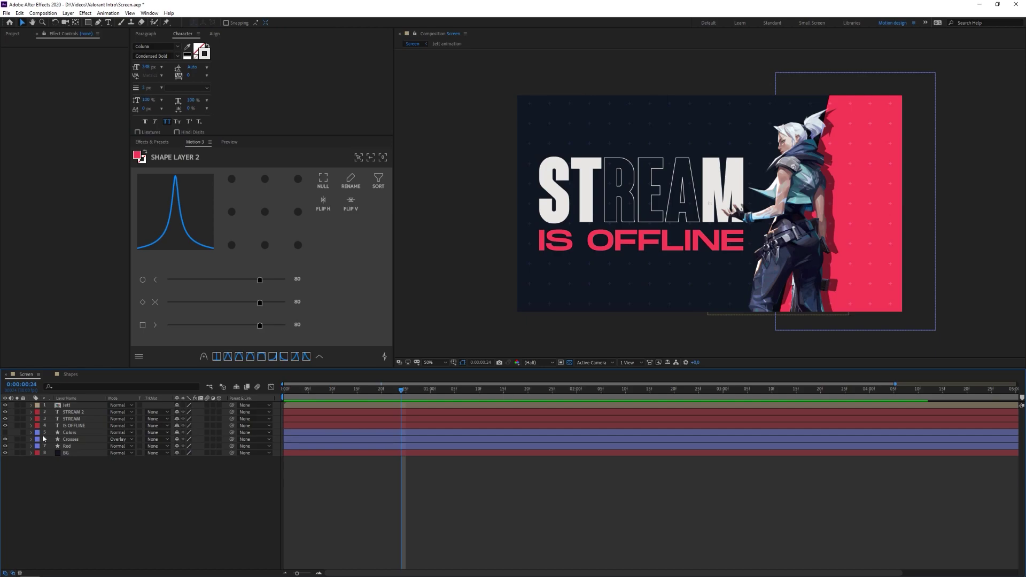
Give the outer copy of the square in Shapes a 2 px stroke in the copied colour and remove its fill.
{"action": "left_click", "coordinate": [5, 432]}
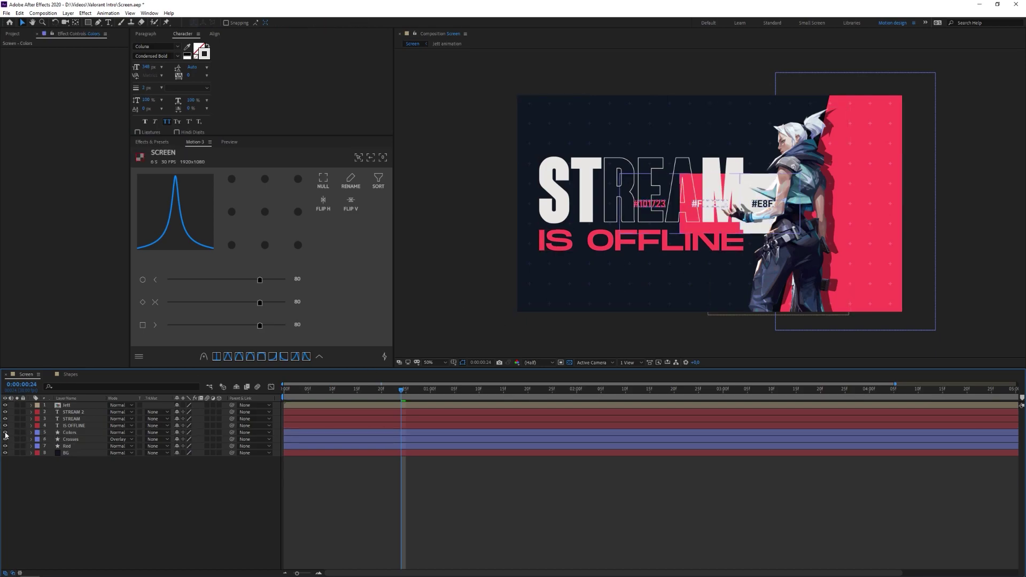
{"action": "left_click", "coordinate": [68, 374]}
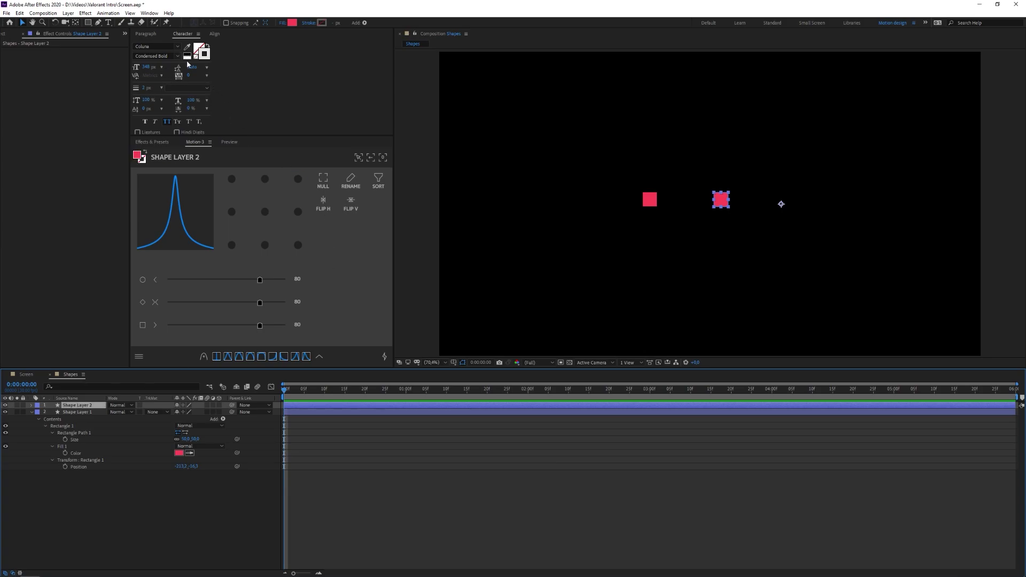
{"action": "left_click", "coordinate": [321, 22]}
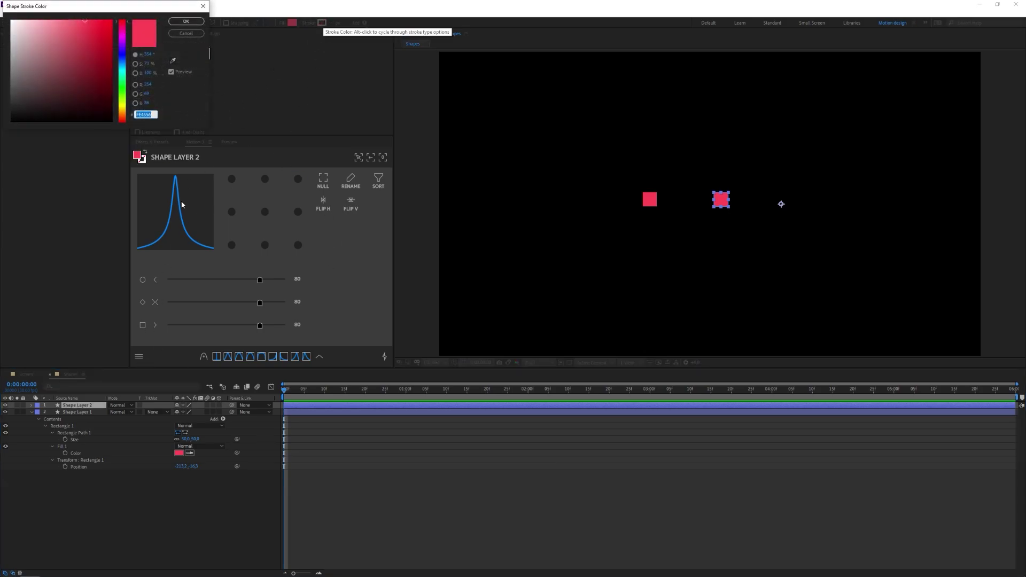
{"action": "key", "text": "ctrl+v"}
{"action": "key", "text": "Return"}
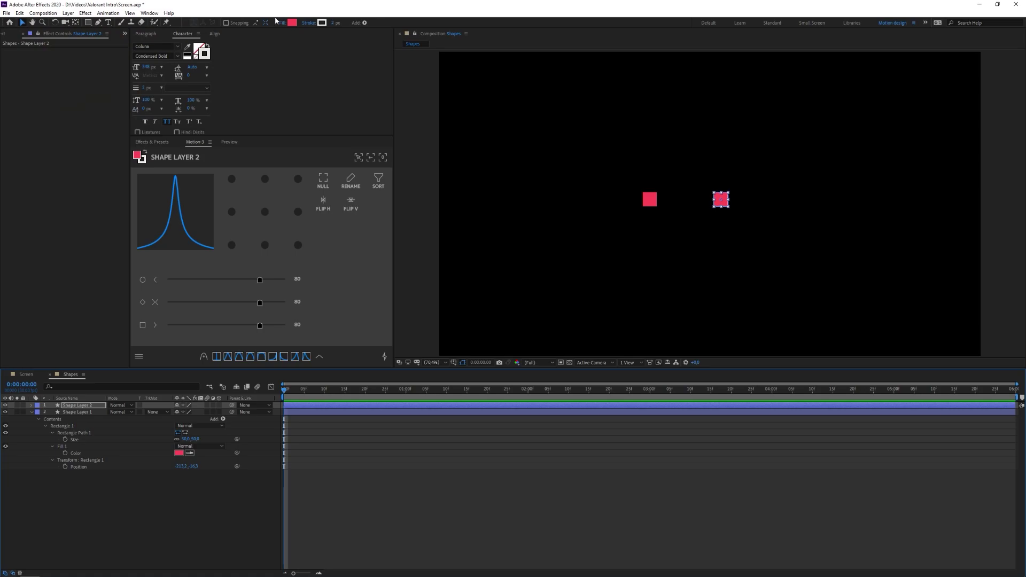
{"action": "left_click", "coordinate": [279, 24]}
{"action": "left_click", "coordinate": [14, 24]}
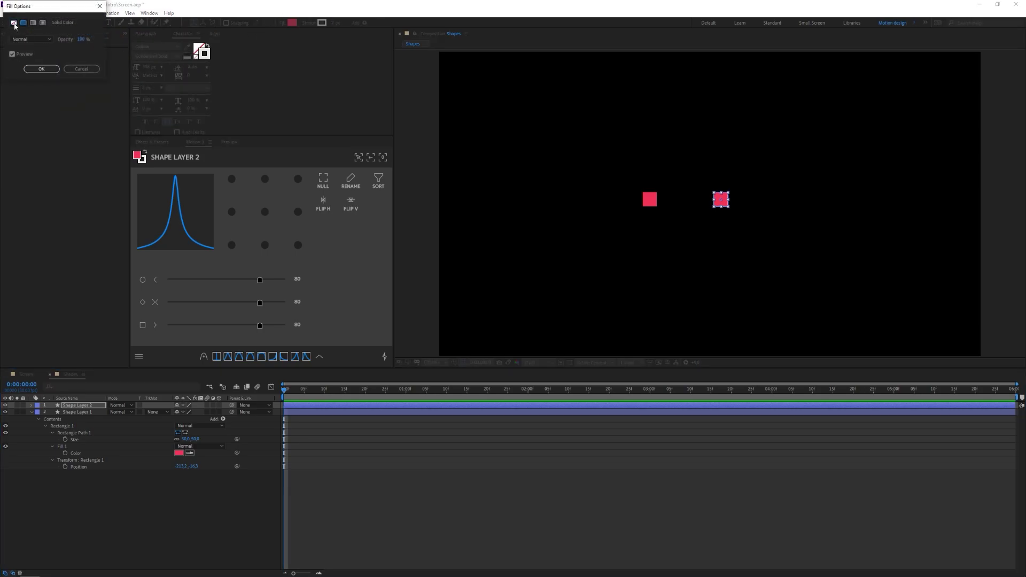
{"action": "left_click", "coordinate": [39, 69]}
Draw a short straight horizontal line with the Pen tool below the red square on its own shape layer.
{"action": "left_click", "coordinate": [97, 22]}
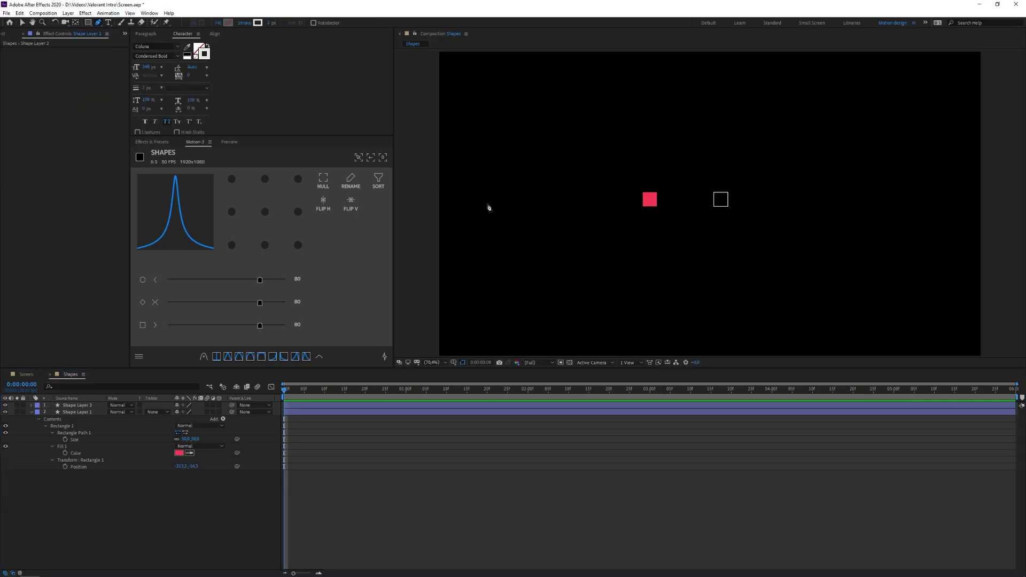
{"action": "left_click", "coordinate": [647, 245]}
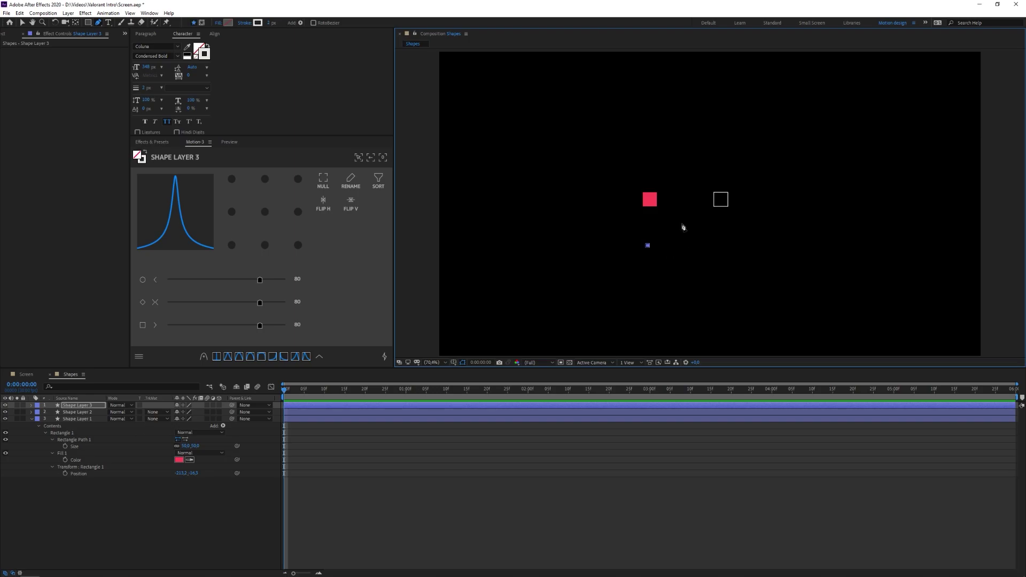
{"action": "left_click", "coordinate": [666, 246], "text": "shift"}
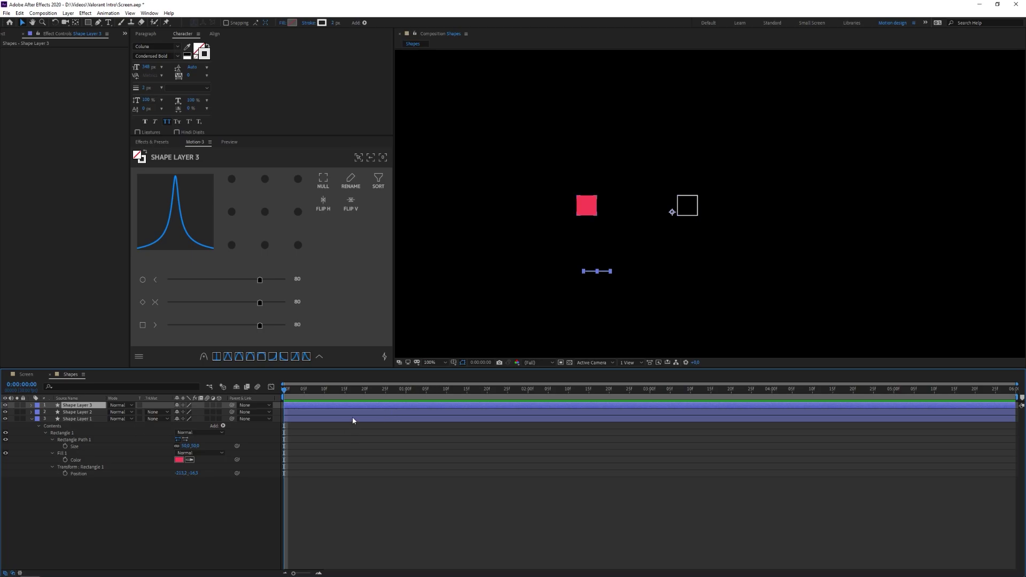
Lengthen the line by moving the far end point of its path outward, and collapse the layers' properties.
{"action": "key", "text": "u"}
{"action": "key", "text": "u"}
{"action": "left_click", "coordinate": [75, 431]}
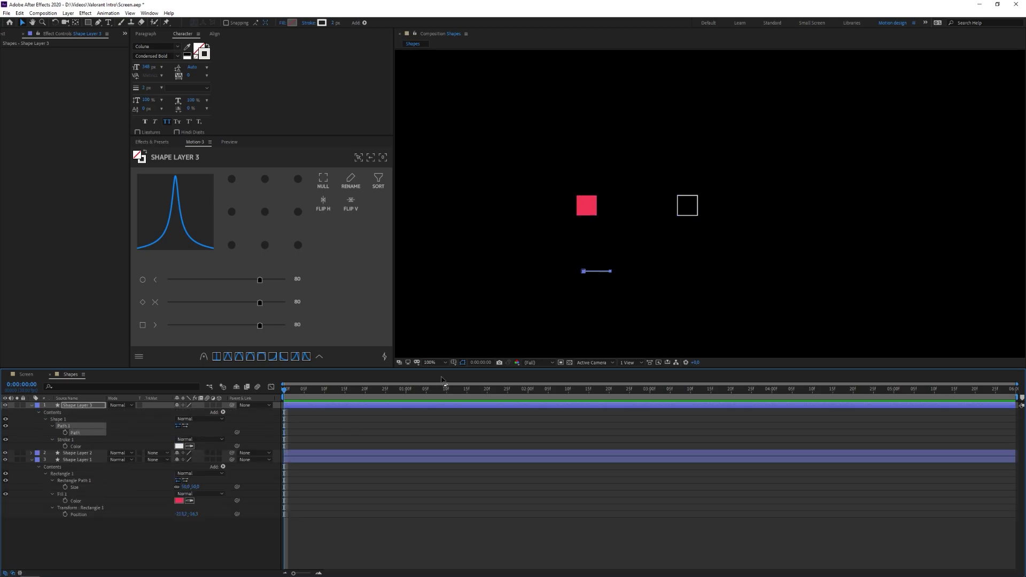
{"action": "left_click", "coordinate": [611, 272]}
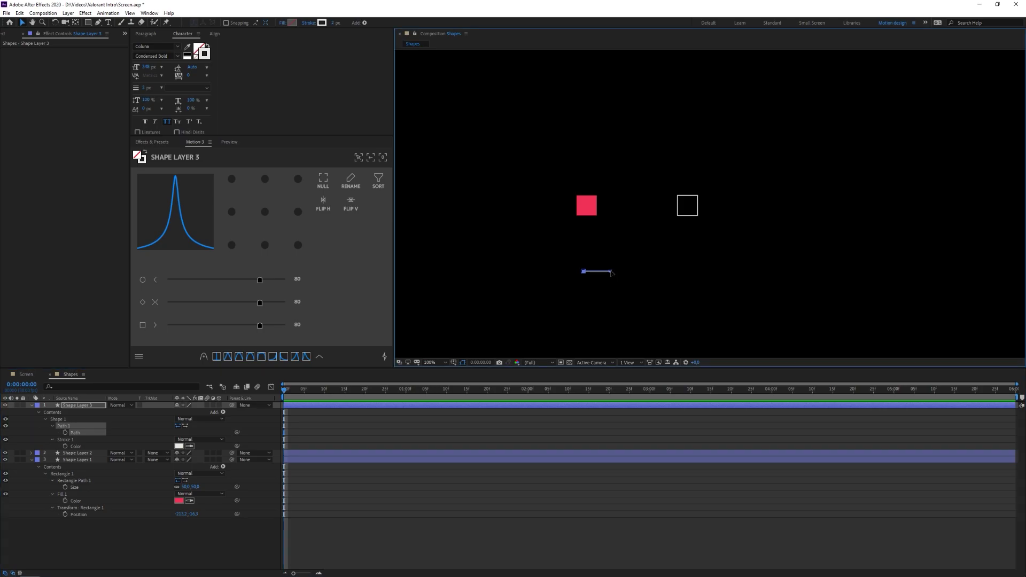
{"action": "left_click_drag", "start_coordinate": [611, 271], "coordinate": [633, 272]}
{"action": "left_click", "coordinate": [353, 436]}
{"action": "key", "text": "u"}
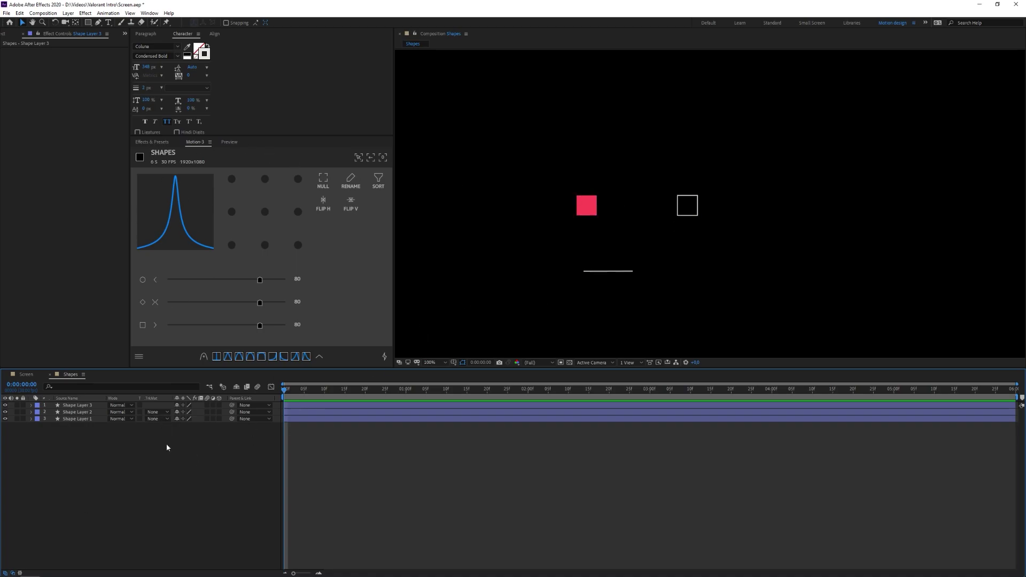
Centre the anchor points of all three shape layers on their shapes.
{"action": "key", "text": "ctrl+a"}
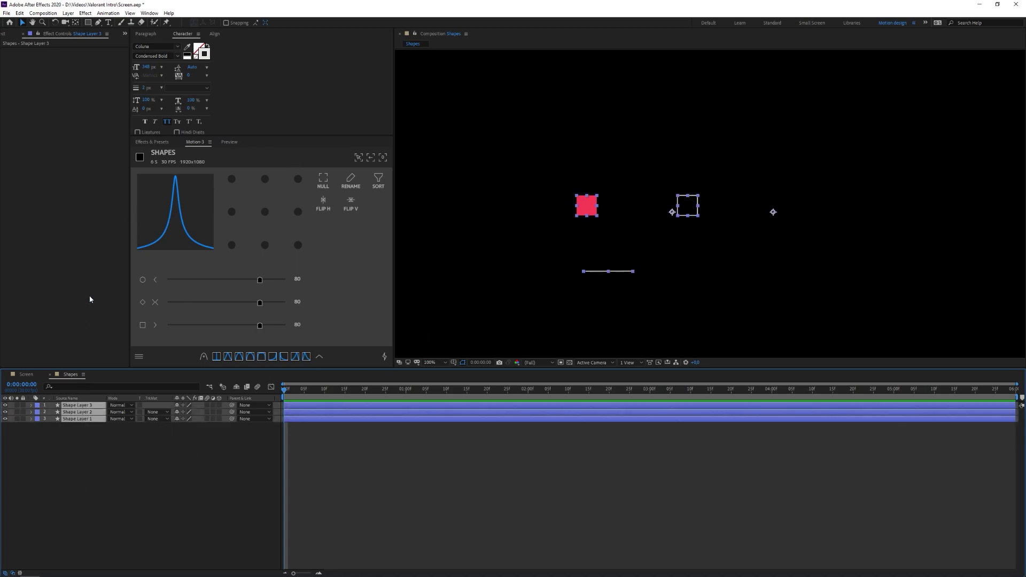
{"action": "left_click", "coordinate": [265, 212]}
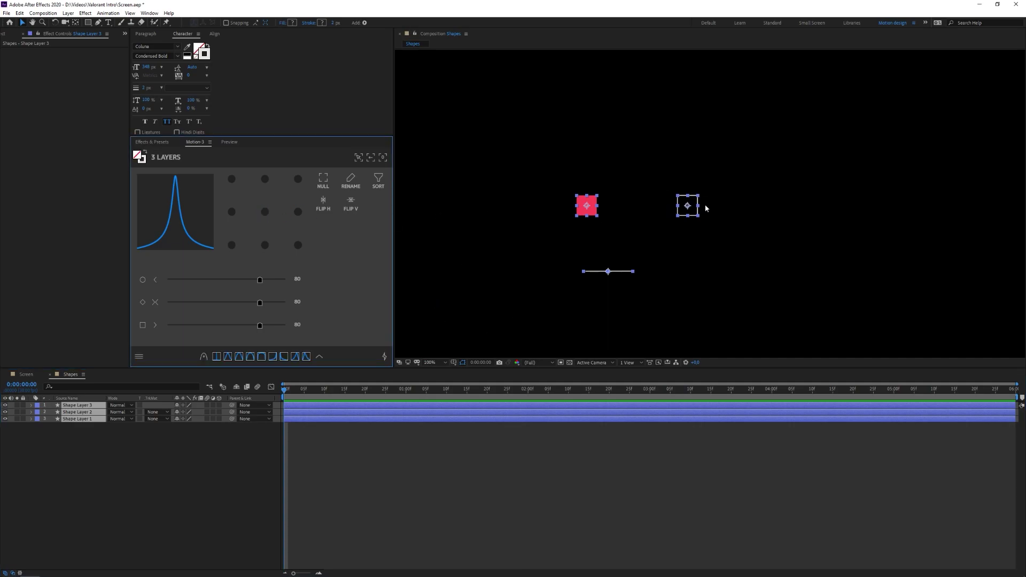
{"action": "left_click", "coordinate": [54, 444]}
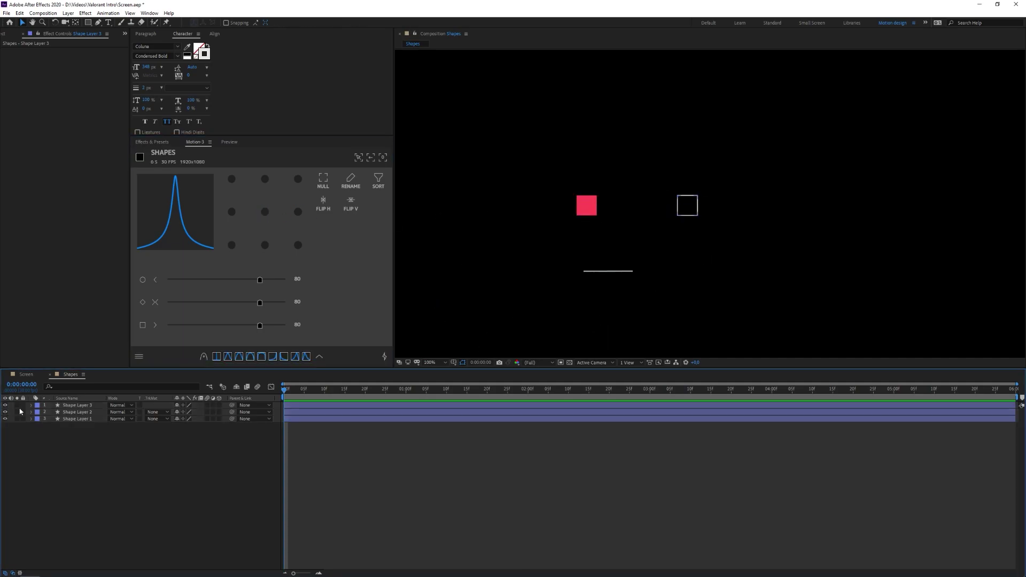
Solo the line's layer and add Trim Paths to its contents.
{"action": "left_click", "coordinate": [18, 406]}
{"action": "left_click", "coordinate": [31, 406]}
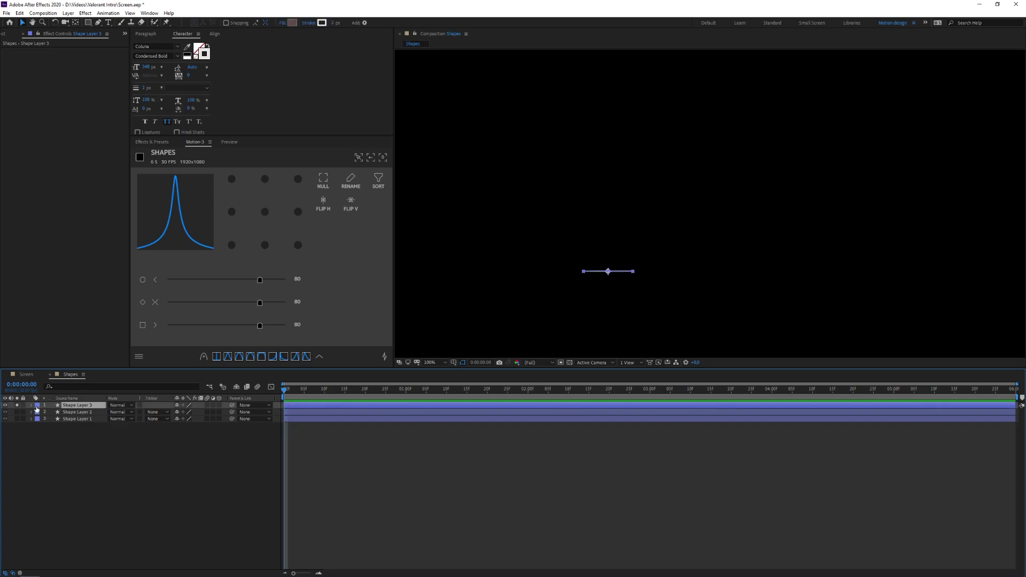
{"action": "left_click", "coordinate": [32, 405]}
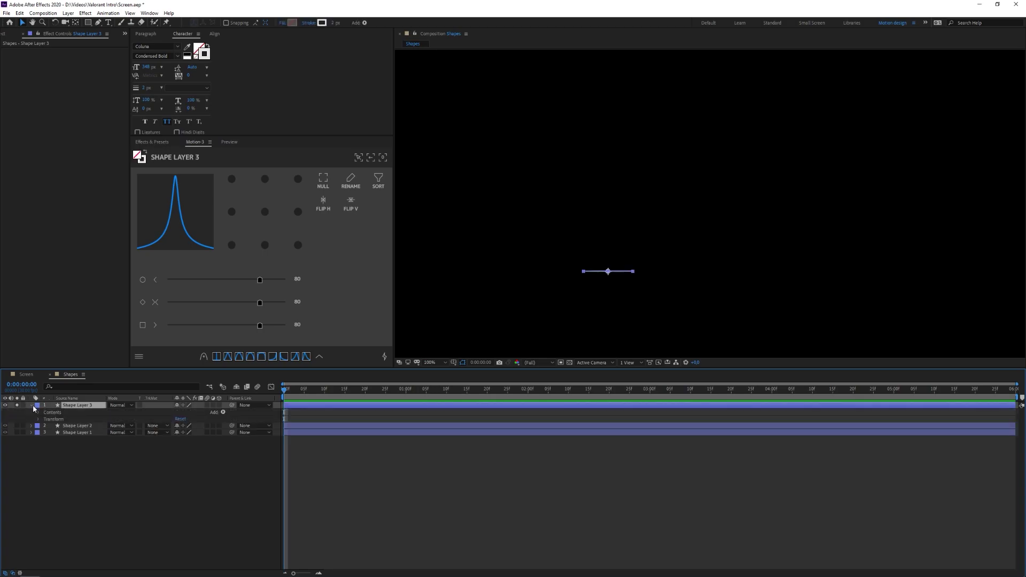
{"action": "left_click", "coordinate": [224, 413]}
{"action": "left_click", "coordinate": [251, 368]}
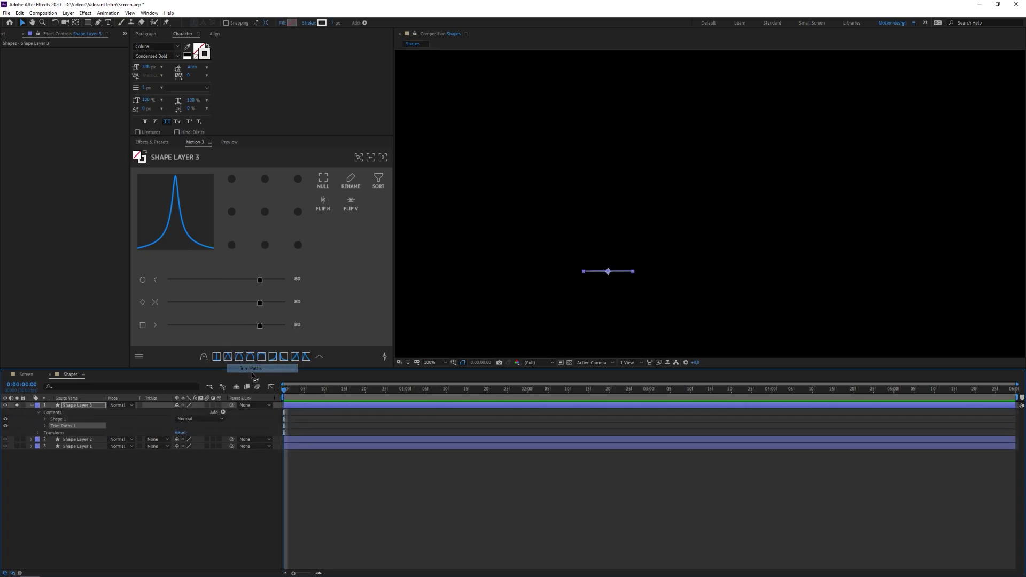
Keyframe the line's Trim Paths End at 0% on the first frame and 100% at frame 10.
{"action": "left_click_drag", "start_coordinate": [181, 440], "coordinate": [123, 489]}
{"action": "left_click", "coordinate": [123, 485]}
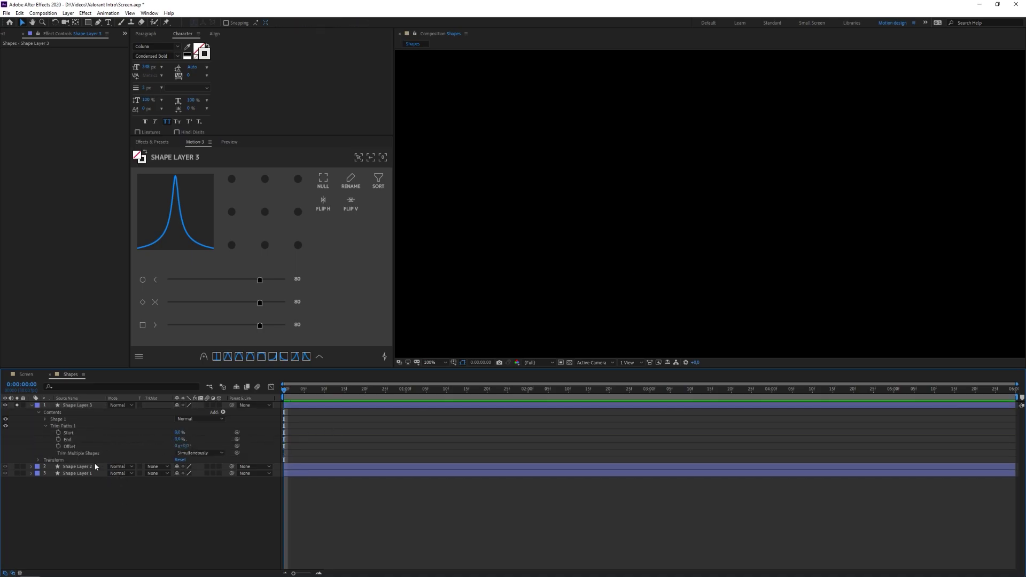
{"action": "left_click", "coordinate": [59, 439]}
{"action": "left_click", "coordinate": [312, 544]}
{"action": "left_click_drag", "start_coordinate": [319, 390], "coordinate": [325, 393]}
{"action": "left_click_drag", "start_coordinate": [180, 439], "coordinate": [310, 435]}
{"action": "left_click", "coordinate": [309, 435]}
Keyframe the line's Trim Paths Start at 0% on frame 5 and 100% on frame 15.
{"action": "left_click", "coordinate": [304, 391]}
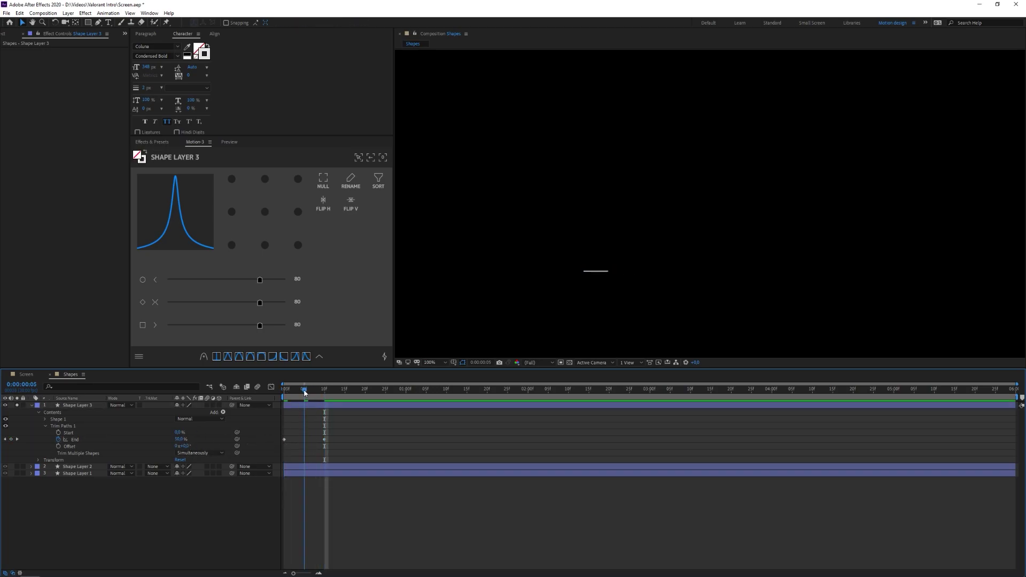
{"action": "left_click", "coordinate": [59, 433]}
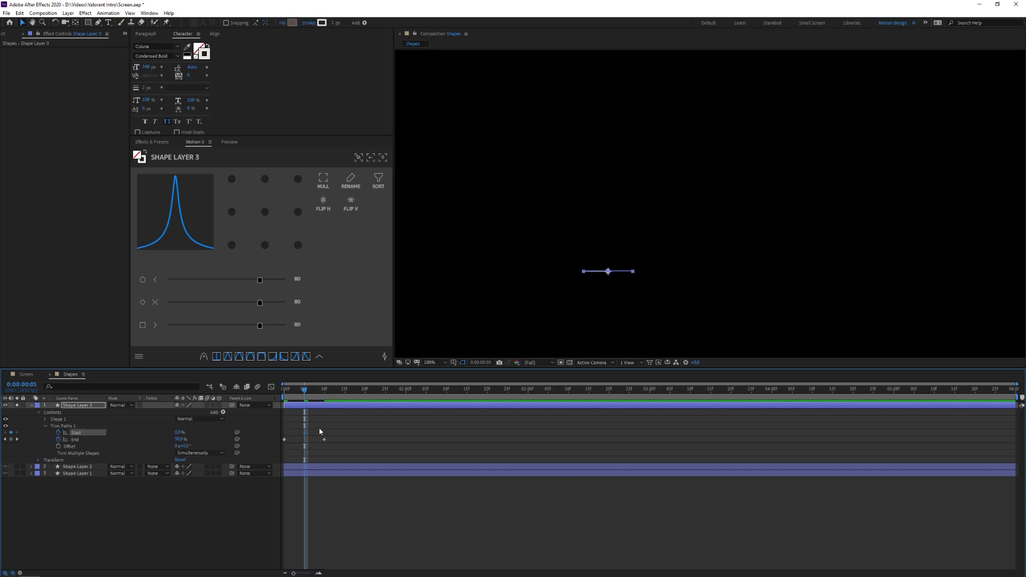
{"action": "left_click", "coordinate": [345, 392]}
{"action": "left_click", "coordinate": [180, 432]}
{"action": "type", "text": "100"}
{"action": "key", "text": "Return"}
{"action": "left_click", "coordinate": [347, 439]}
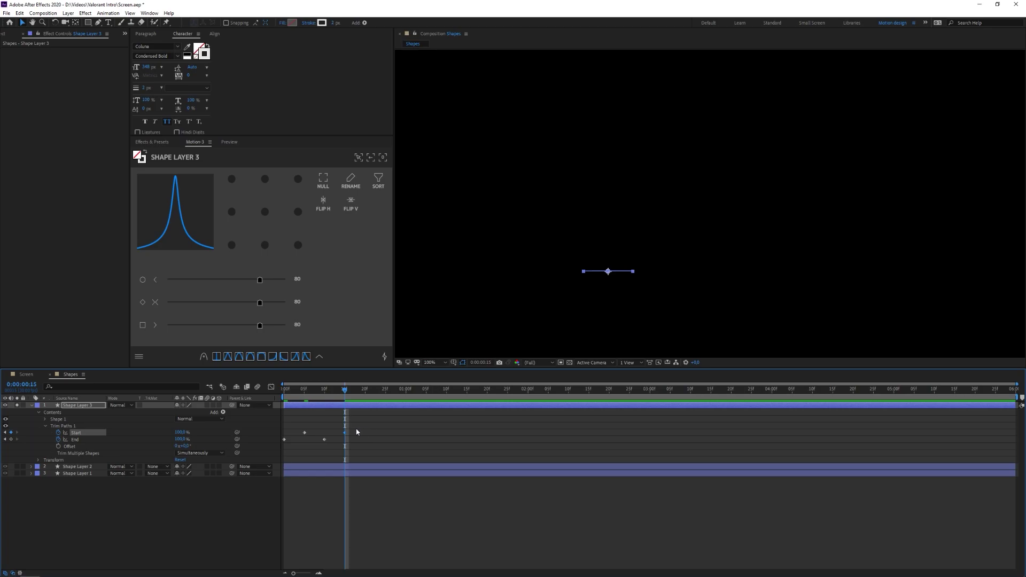
Apply Easy Ease to all Trim Paths keyframes and adjust their influence handles in the speed graph.
{"action": "left_click_drag", "start_coordinate": [354, 424], "coordinate": [282, 454]}
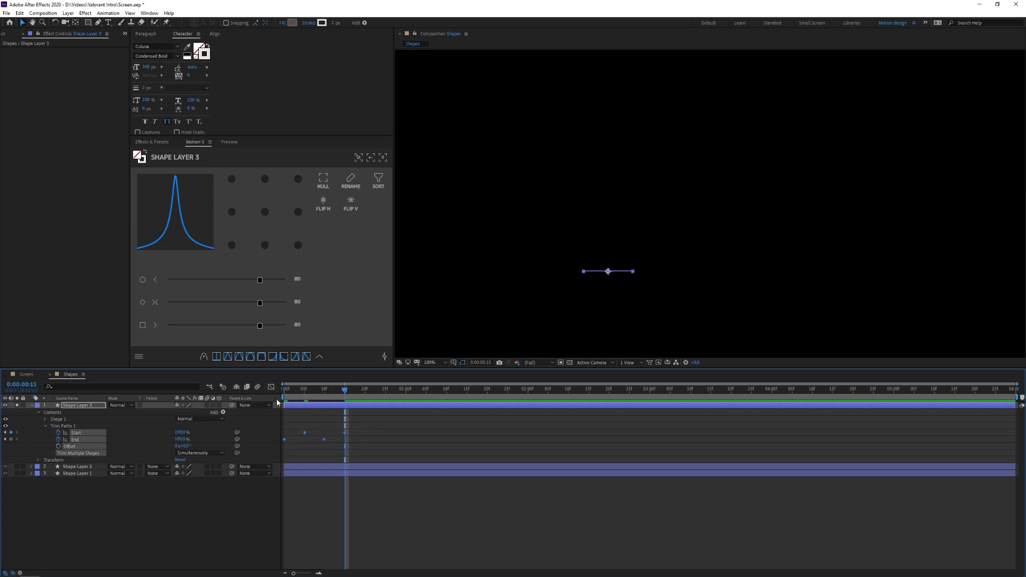
{"action": "key", "text": "F9"}
{"action": "left_click", "coordinate": [271, 387]}
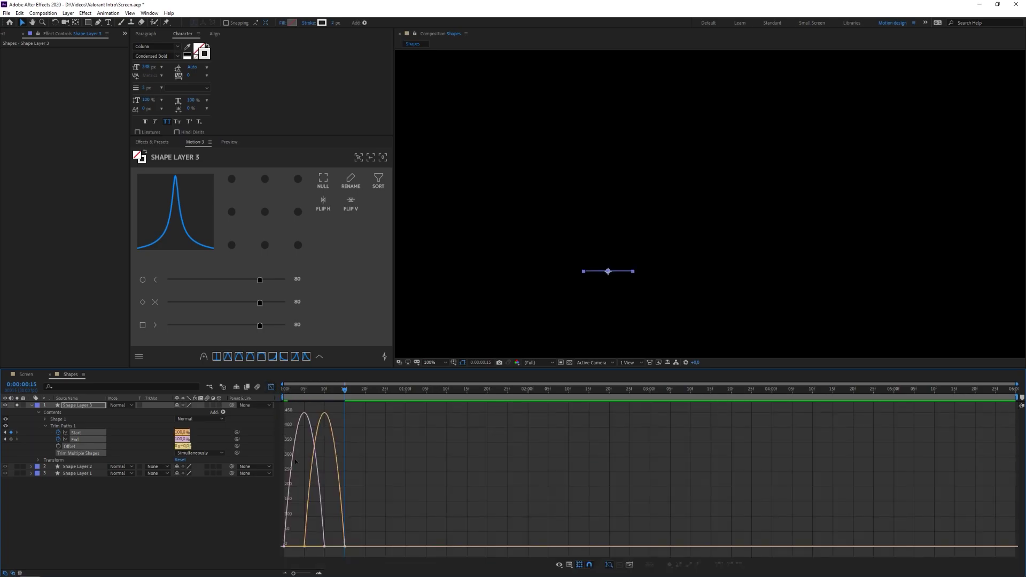
{"action": "left_click_drag", "start_coordinate": [314, 547], "coordinate": [346, 547]}
{"action": "left_click", "coordinate": [310, 535]}
{"action": "left_click_drag", "start_coordinate": [281, 530], "coordinate": [295, 560]}
{"action": "left_click_drag", "start_coordinate": [318, 547], "coordinate": [276, 550]}
Play back the line's trim animation to check its easing, and return to all three shape layers.
{"action": "left_click", "coordinate": [235, 491]}
{"action": "key", "text": "space"}
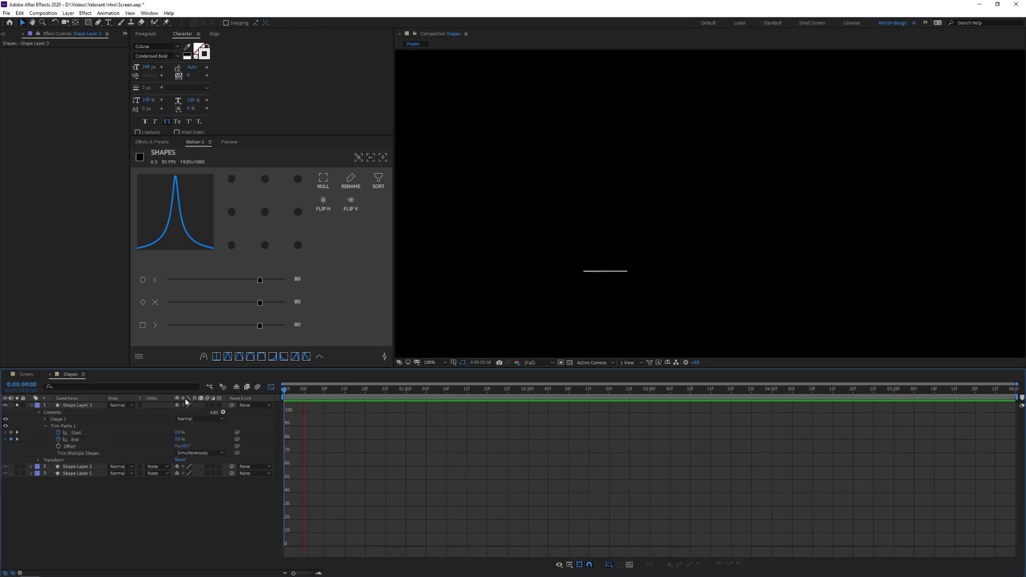
{"action": "key", "text": "space"}
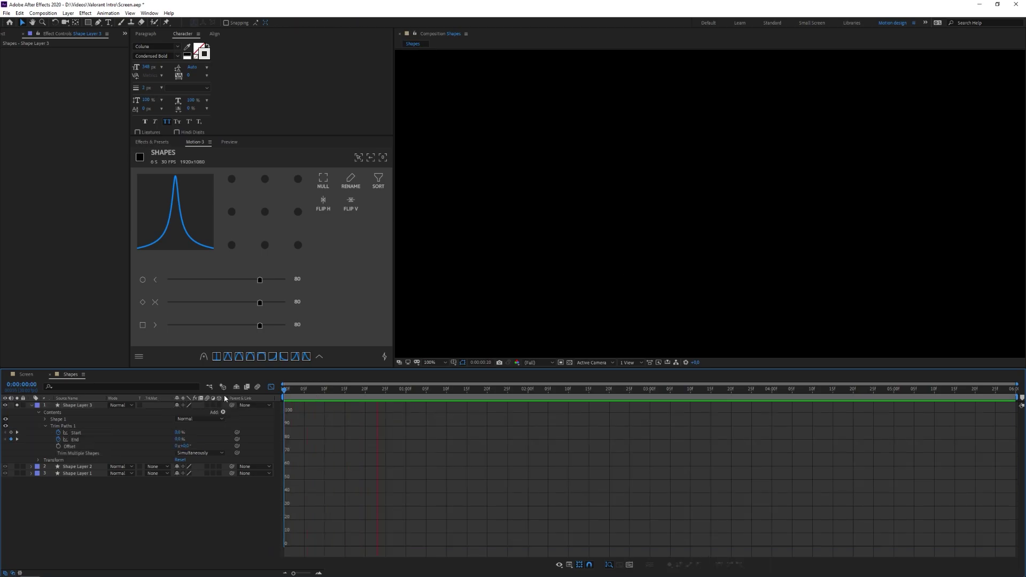
{"action": "key", "text": "space"}
{"action": "key", "text": "space"}
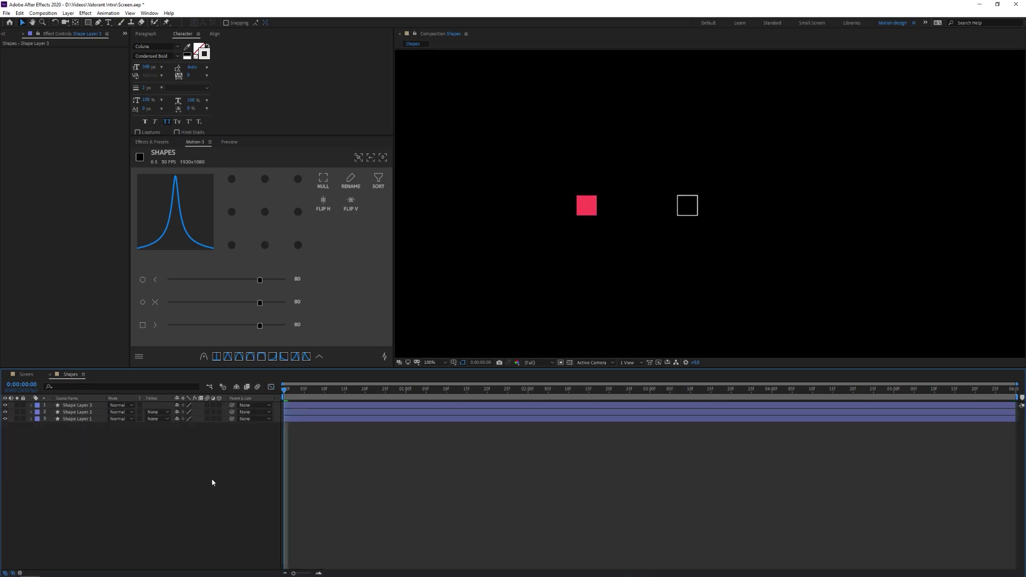
{"action": "key", "text": "space"}
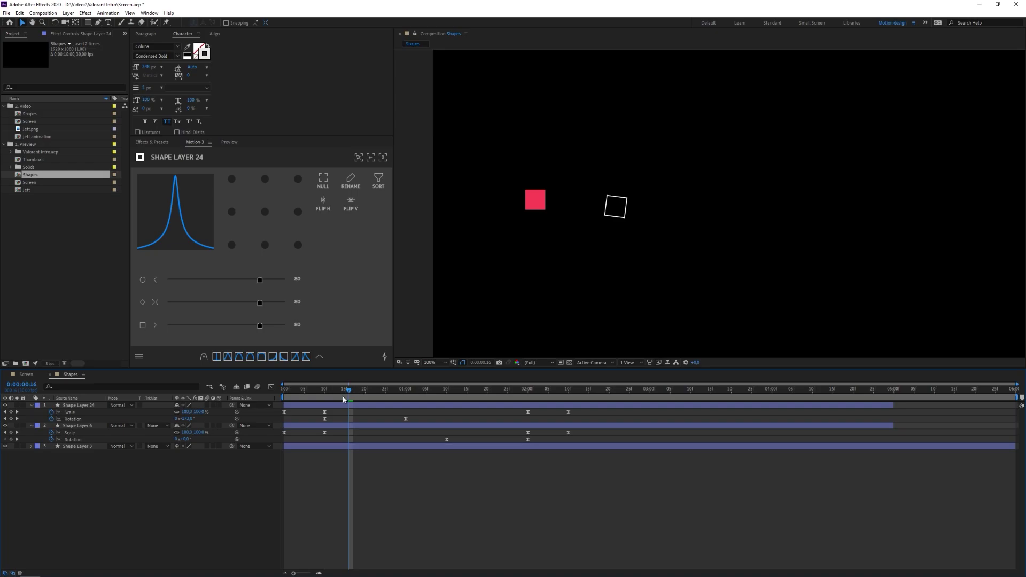
Shift the red square's animated layer to start at frame 10 and preview the staggered squares.
{"action": "left_click_drag", "start_coordinate": [343, 400], "coordinate": [284, 401]}
{"action": "left_click", "coordinate": [323, 436]}
{"action": "left_click_drag", "start_coordinate": [322, 427], "coordinate": [364, 427]}
{"action": "left_click_drag", "start_coordinate": [320, 392], "coordinate": [284, 406]}
{"action": "left_click_drag", "start_coordinate": [428, 497], "coordinate": [467, 506]}
{"action": "key", "text": "space"}
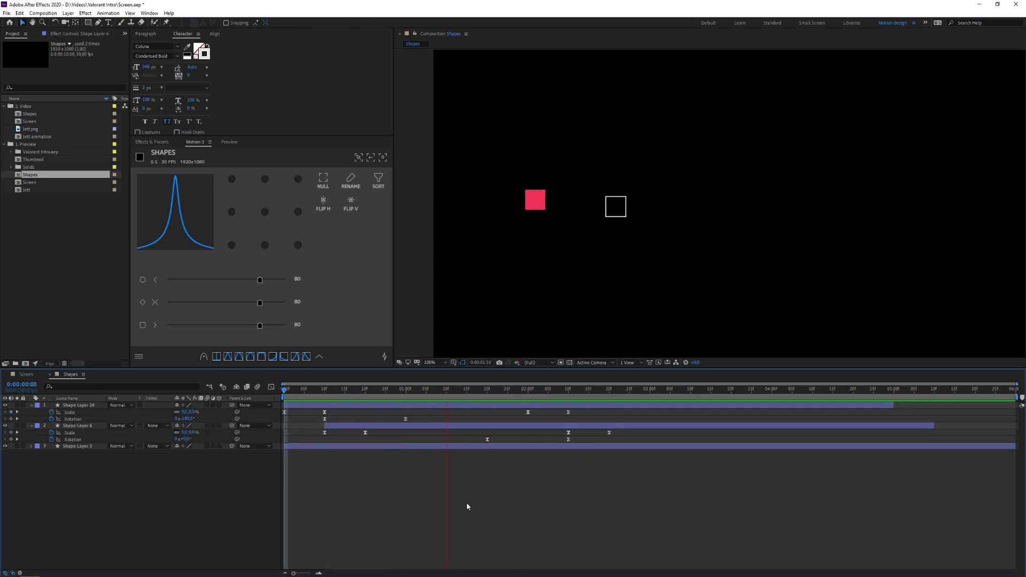
Scrub through the full Shapes arrangement of animated squares and lines to examine its staggered timing.
{"action": "left_click_drag", "start_coordinate": [508, 392], "coordinate": [284, 417]}
{"action": "key", "text": "u"}
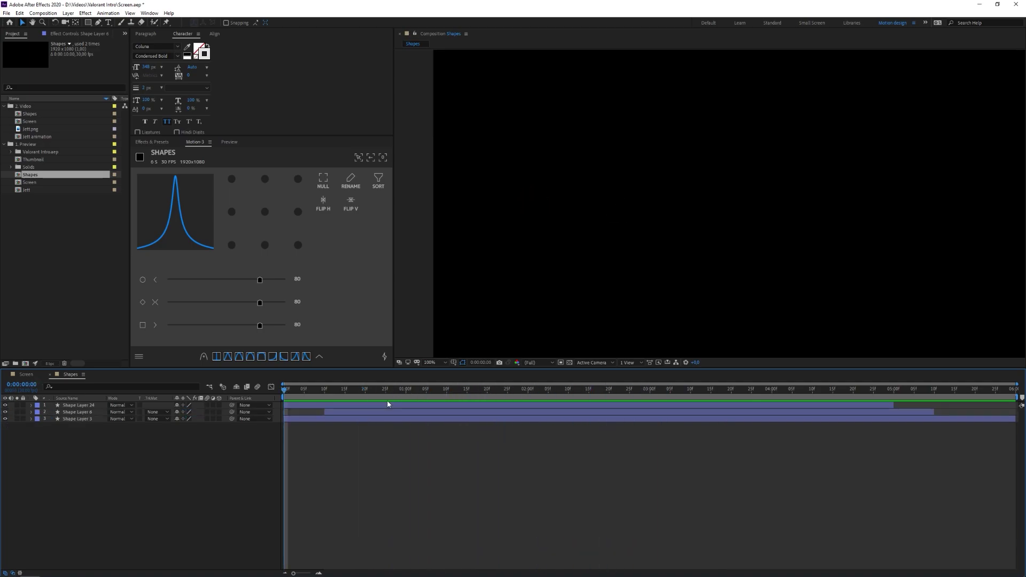
{"action": "scroll", "coordinate": [522, 283], "scroll_direction": "down", "scroll_amount": 1}
{"action": "left_click_drag", "start_coordinate": [578, 245], "coordinate": [501, 273]}
{"action": "left_click_drag", "start_coordinate": [326, 391], "coordinate": [516, 407]}
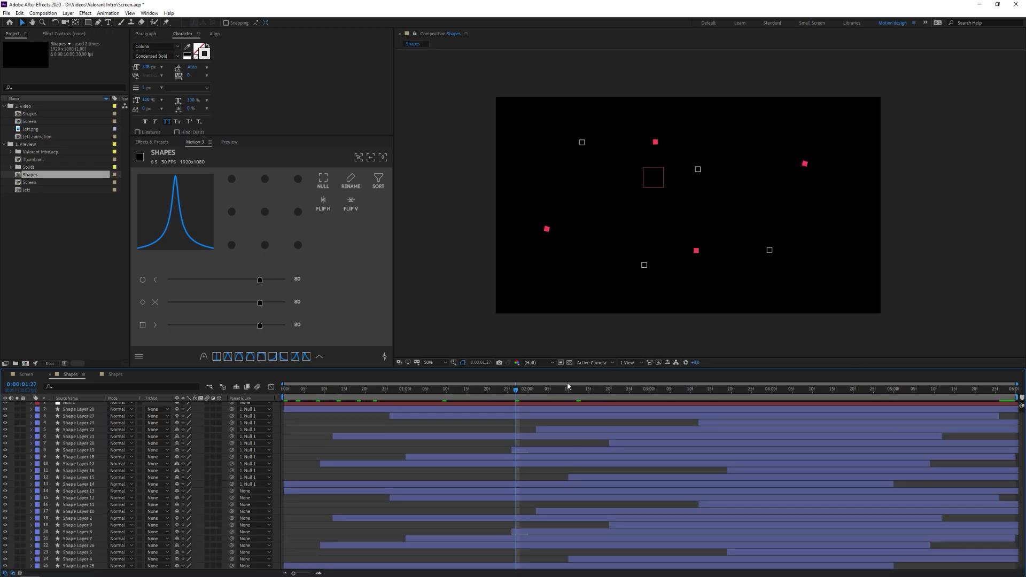
{"action": "left_click_drag", "start_coordinate": [365, 396], "coordinate": [422, 406]}
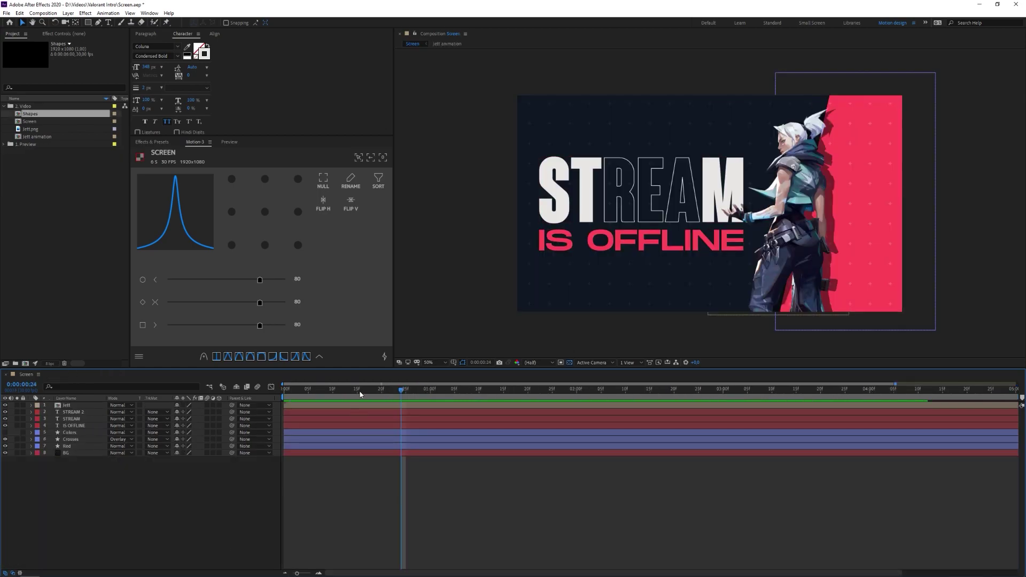
Place the Shapes composition in the Screen timeline between the Colors and Crosses layers and preview the animation.
{"action": "left_click_drag", "start_coordinate": [360, 394], "coordinate": [381, 396]}
{"action": "left_click_drag", "start_coordinate": [30, 116], "coordinate": [80, 439]}
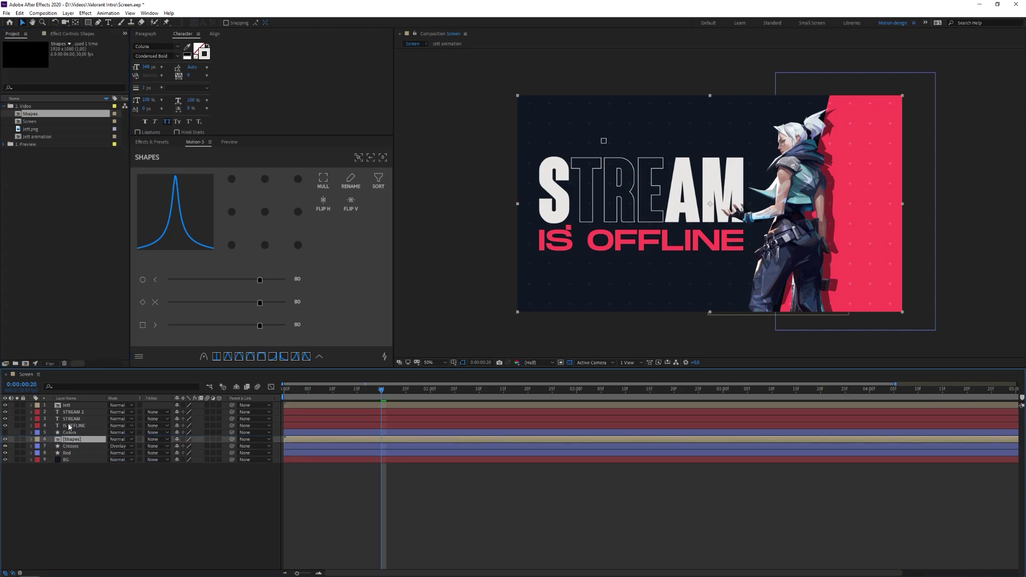
{"action": "key", "text": "F2"}
{"action": "key", "text": "Home"}
{"action": "key", "text": "space"}
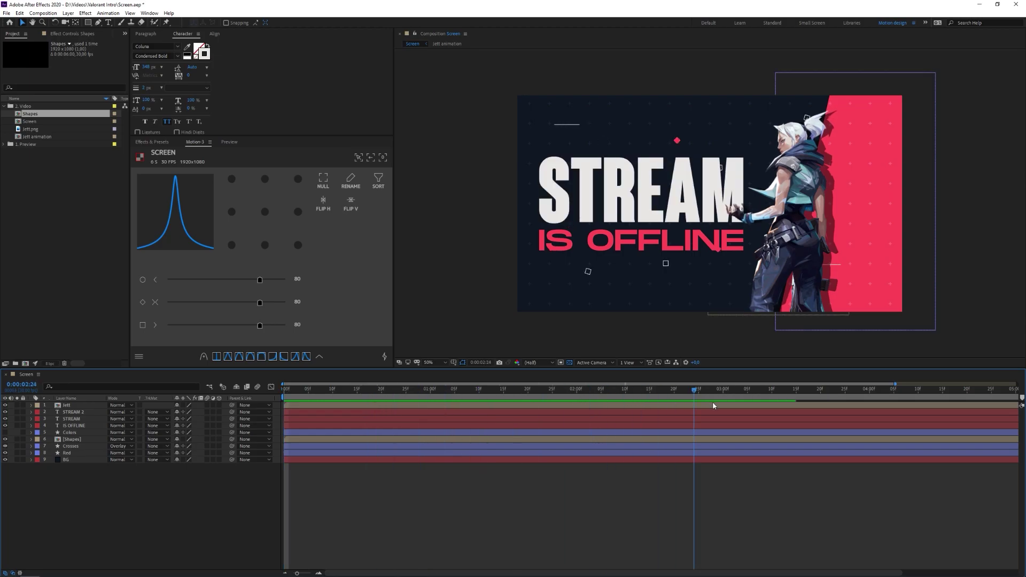
{"action": "key", "text": "space"}
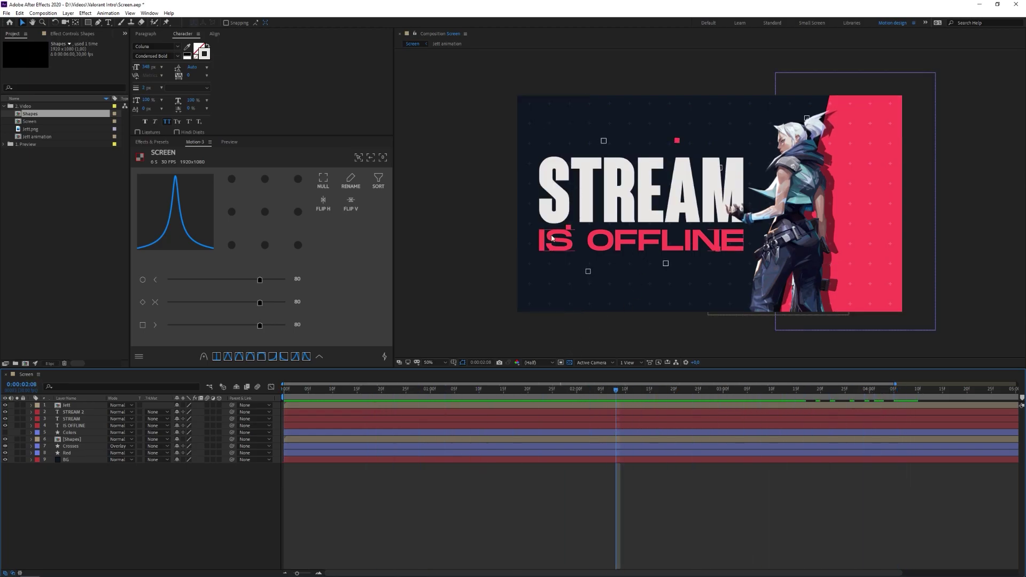
Scale the Shapes layer up to 117% and shift it down and to the right so its squares spread around the title.
{"action": "left_click", "coordinate": [76, 413]}
{"action": "left_click", "coordinate": [80, 439]}
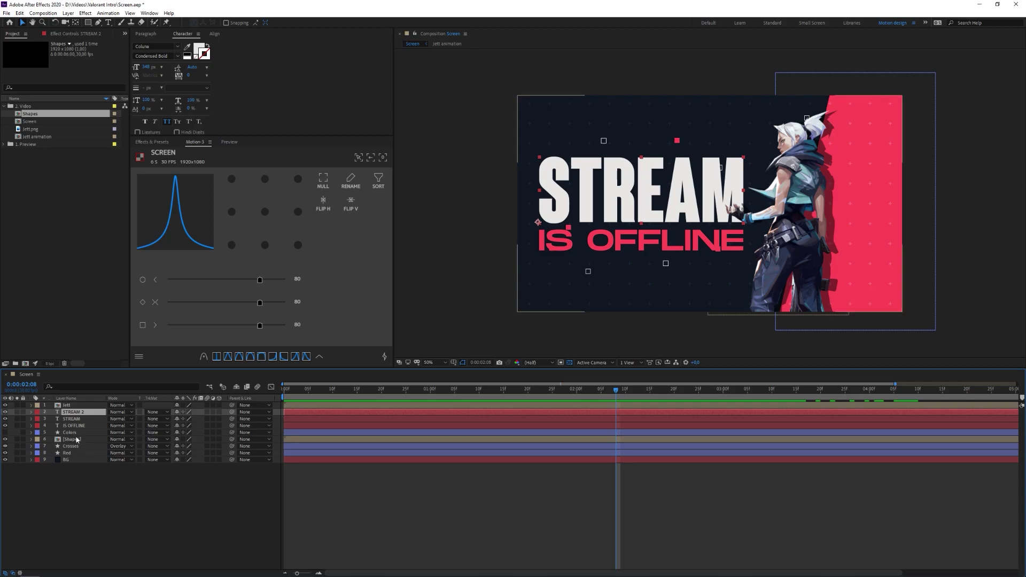
{"action": "key", "text": "s"}
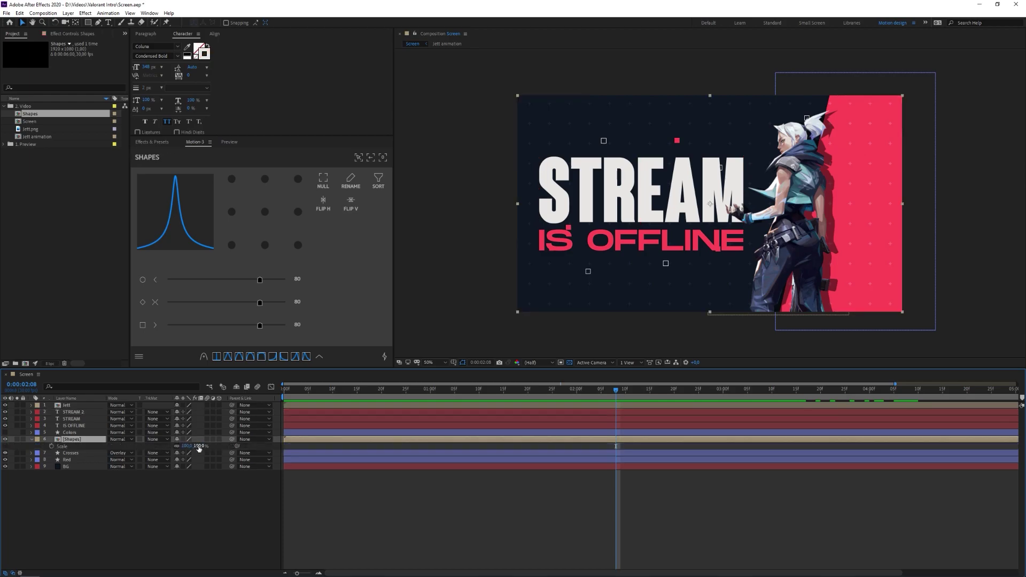
{"action": "left_click_drag", "start_coordinate": [202, 446], "coordinate": [206, 446]}
{"action": "left_click_drag", "start_coordinate": [628, 218], "coordinate": [653, 239]}
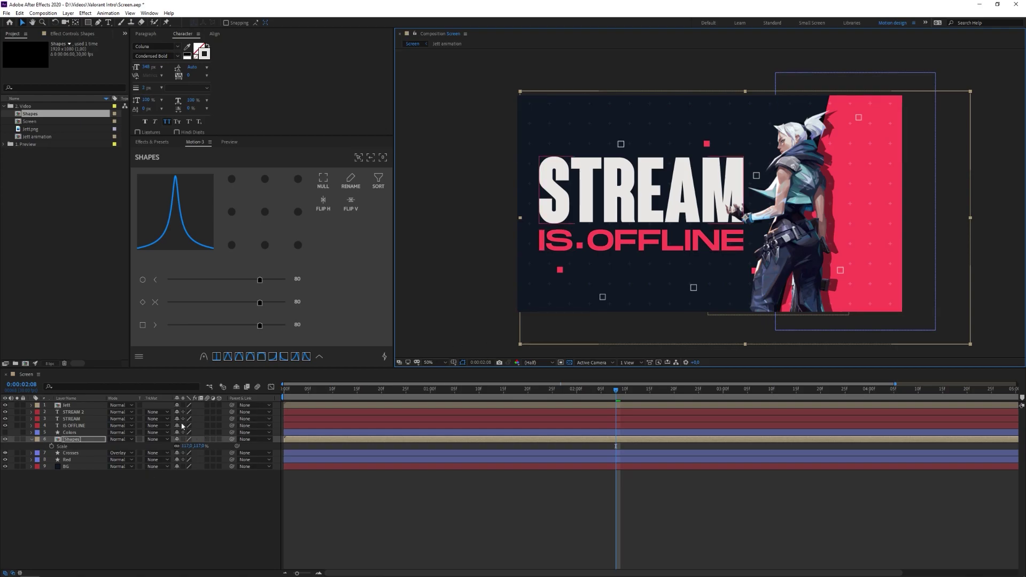
Turn on collapse transformations for the Shapes layer and scrub through the Screen timeline to check the squares.
{"action": "left_click", "coordinate": [183, 439]}
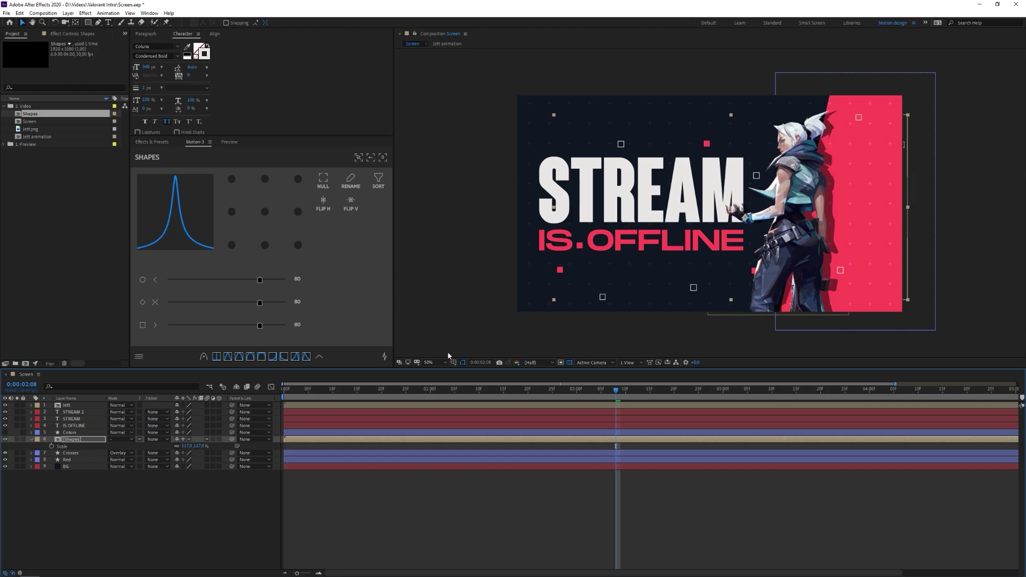
{"action": "left_click", "coordinate": [622, 448]}
{"action": "left_click_drag", "start_coordinate": [619, 392], "coordinate": [871, 406]}
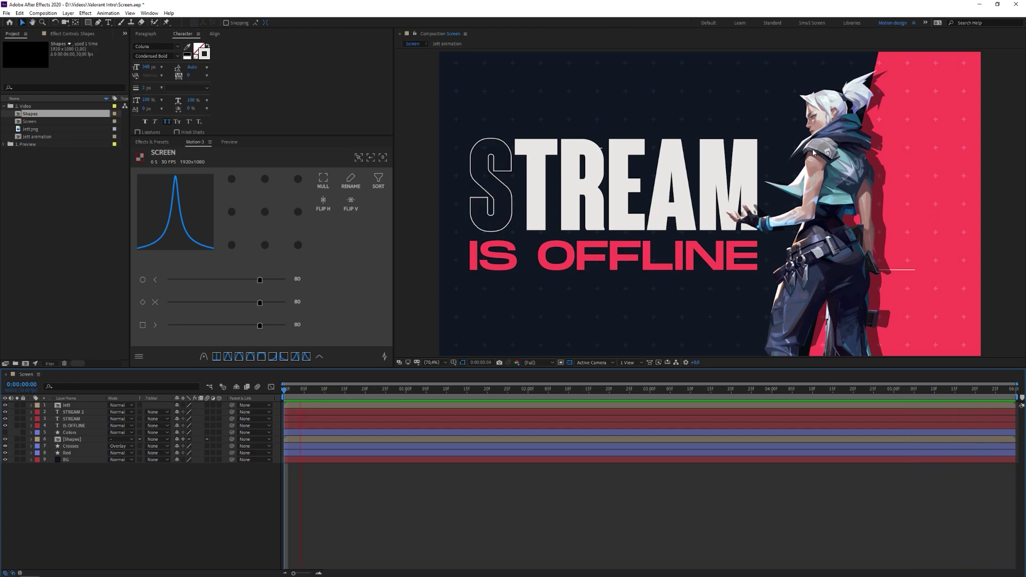
Examine the small squares, lines and crosses up close at several frames, and play back the whole Screen composition fitted in the viewer.
{"action": "left_click", "coordinate": [495, 390]}
{"action": "scroll", "coordinate": [878, 281], "scroll_direction": "up", "scroll_amount": 1}
{"action": "left_click_drag", "start_coordinate": [850, 242], "coordinate": [502, 192]}
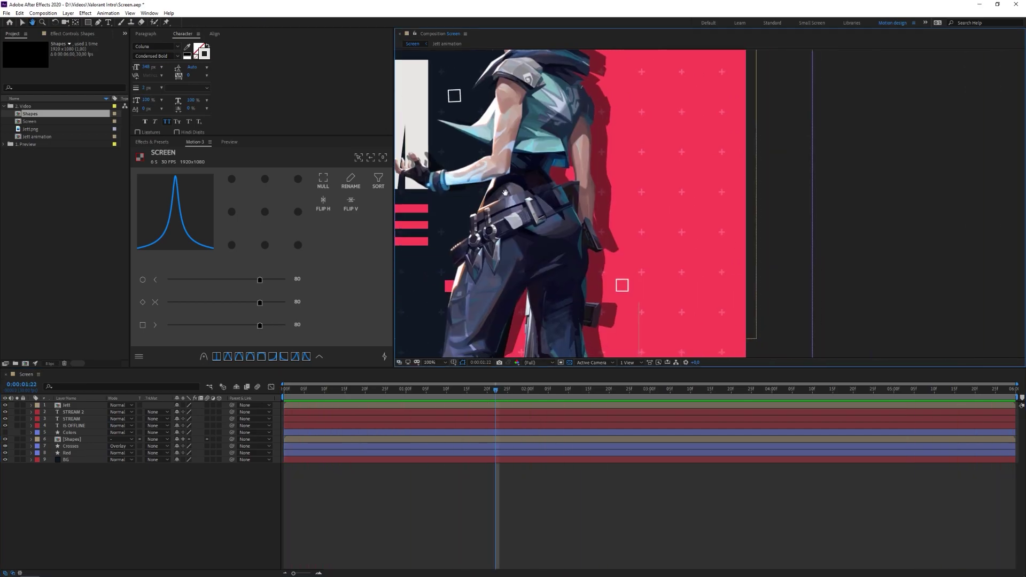
{"action": "scroll", "coordinate": [648, 178], "scroll_direction": "up", "scroll_amount": 1}
{"action": "scroll", "coordinate": [647, 178], "scroll_direction": "up", "scroll_amount": 2}
{"action": "left_click_drag", "start_coordinate": [486, 396], "coordinate": [466, 398]}
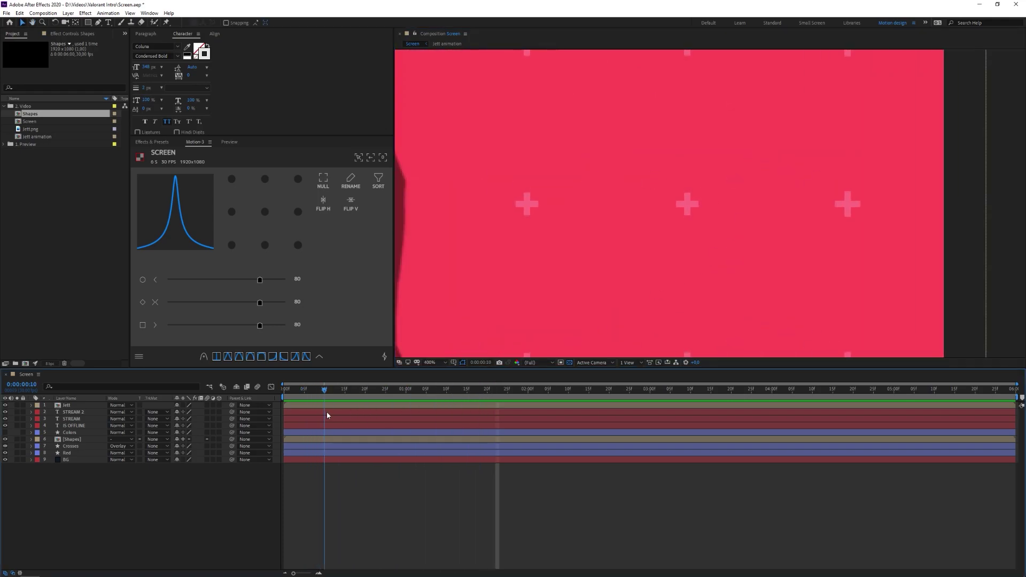
{"action": "left_click_drag", "start_coordinate": [557, 422], "coordinate": [523, 413]}
{"action": "scroll", "coordinate": [588, 259], "scroll_direction": "down", "scroll_amount": 4}
{"action": "left_click", "coordinate": [435, 363]}
{"action": "left_click", "coordinate": [443, 380]}
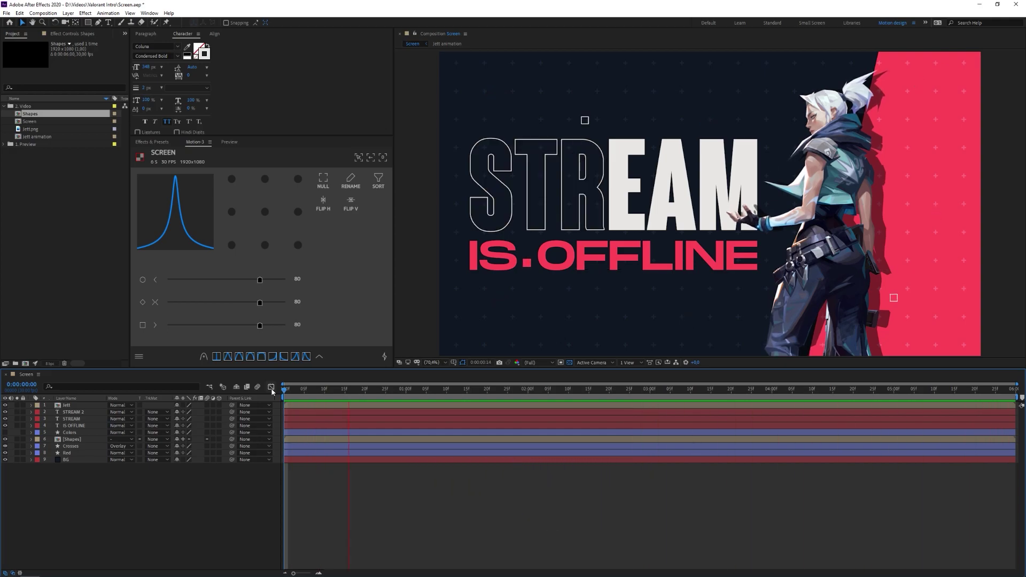
{"action": "left_click", "coordinate": [363, 396]}
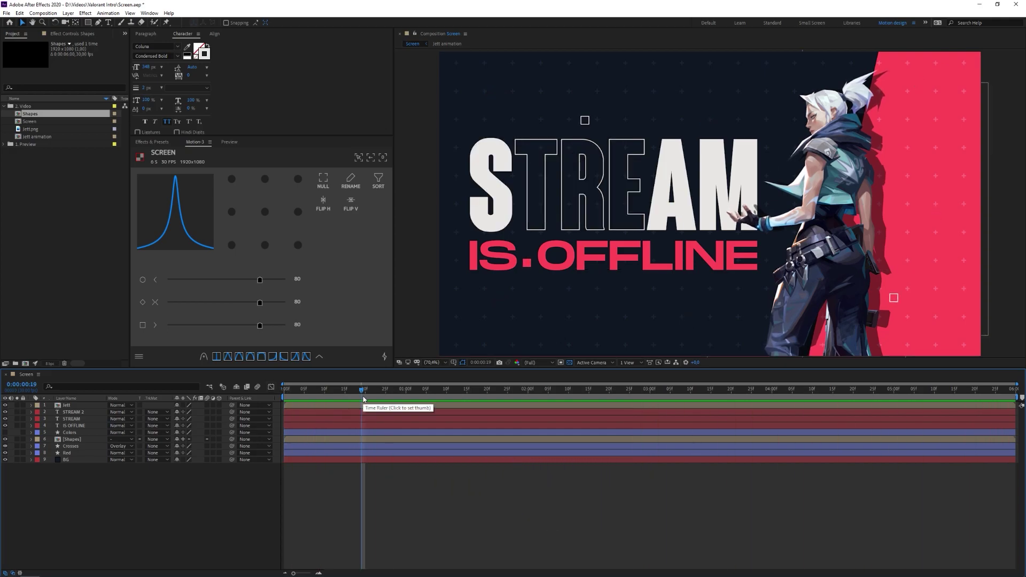